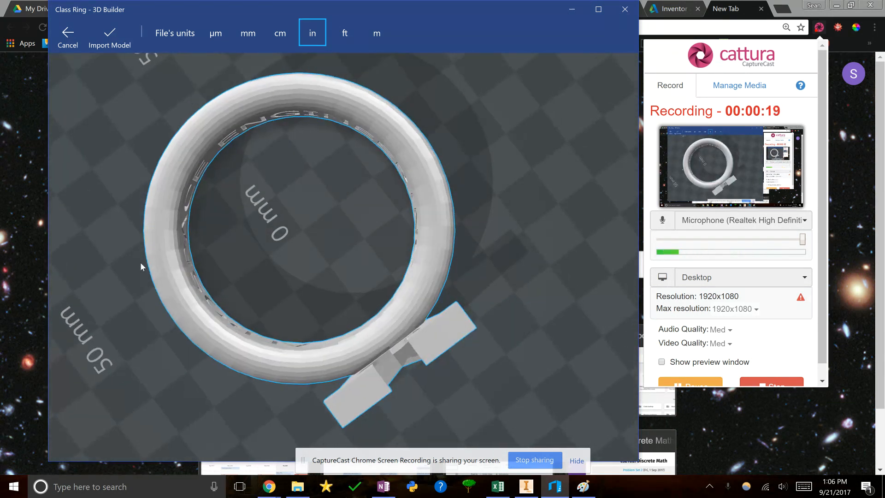
Switch to Paint and delete the existing axes and circle drawing from the canvas.
left_click_drag(214, 219, 262, 219)
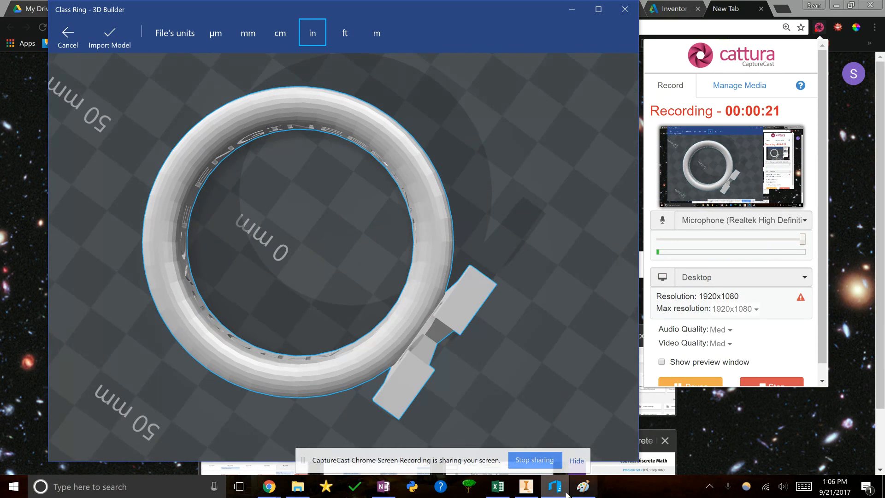
left_click(582, 486)
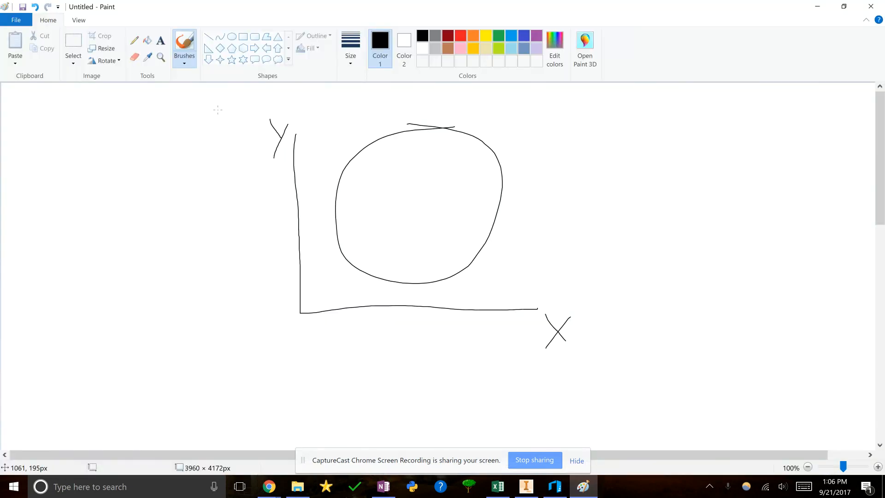
left_click(71, 44)
left_click_drag(226, 100, 591, 353)
key("Delete")
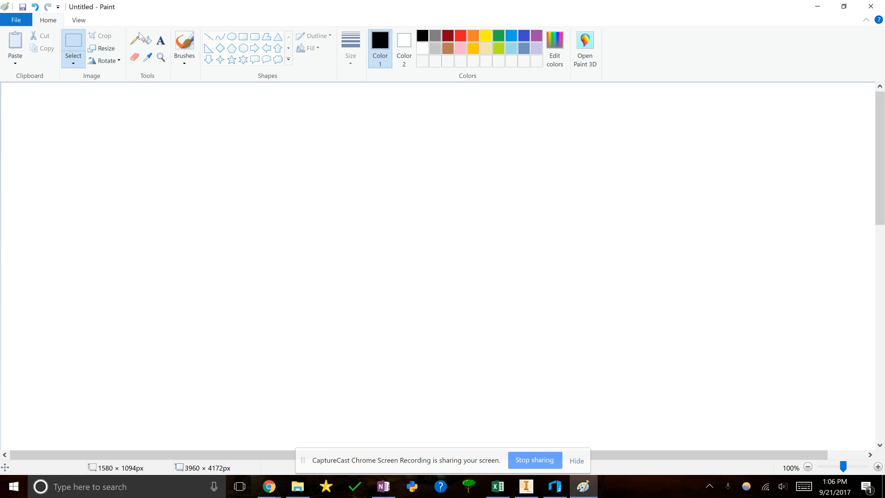
Draw vertical and horizontal axes with the brush and label them Y and X.
left_click(184, 42)
mouse_move(308, 134)
left_mouse_down()
mouse_move(306, 306)
mouse_move(540, 298)
left_mouse_up()
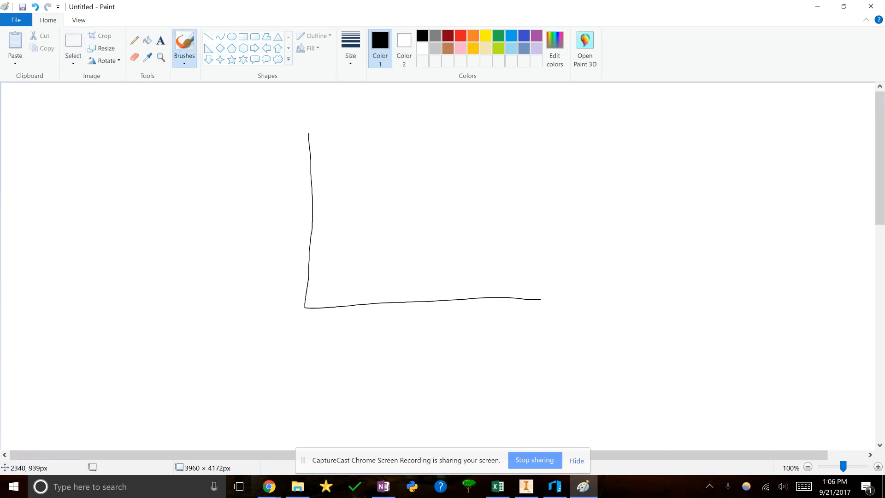
mouse_move(300, 97)
left_mouse_down()
mouse_move(318, 118)
mouse_move(298, 148)
left_mouse_up()
left_click_drag(555, 284, 571, 308)
left_click_drag(580, 276, 548, 304)
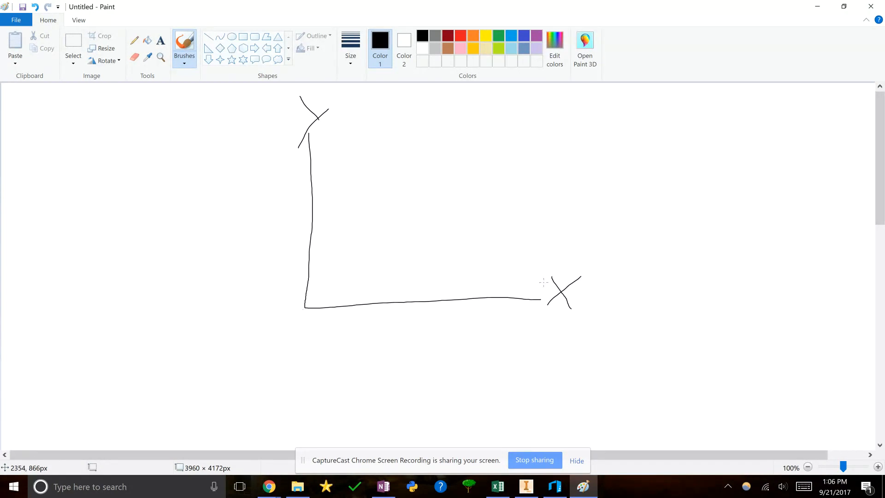
Try a diagonal Z axis with its label from the origin, and undo these strokes.
mouse_move(303, 310)
left_mouse_down()
mouse_move(256, 415)
mouse_move(289, 406)
mouse_move(282, 428)
left_mouse_up()
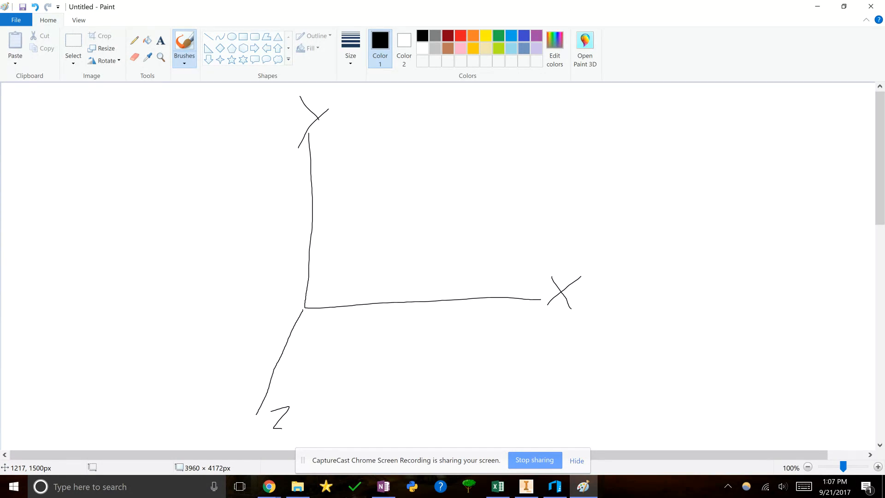
key("ctrl+z")
key("ctrl+z")
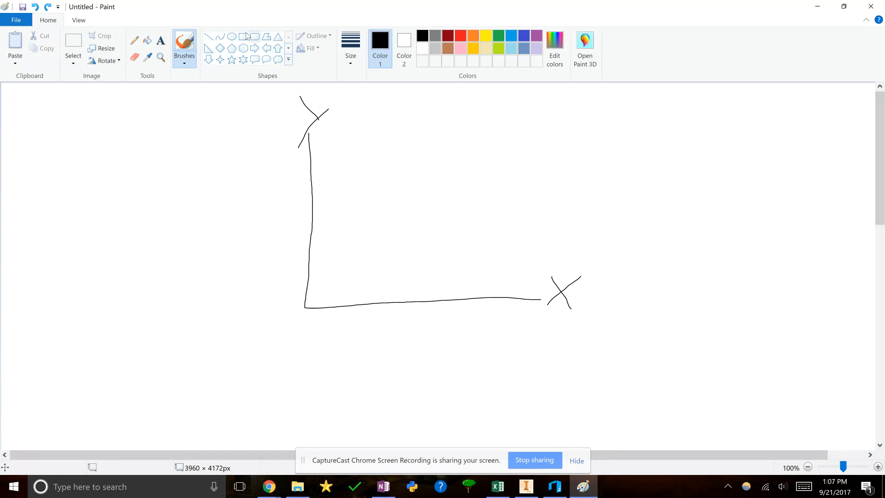
Draw an outer ellipse of about 830 × 728 px between the axes and an inner one of about 483 × 452 px.
left_click(232, 36)
mouse_move(334, 118)
left_mouse_down()
mouse_move(543, 278)
mouse_move(523, 286)
left_mouse_up()
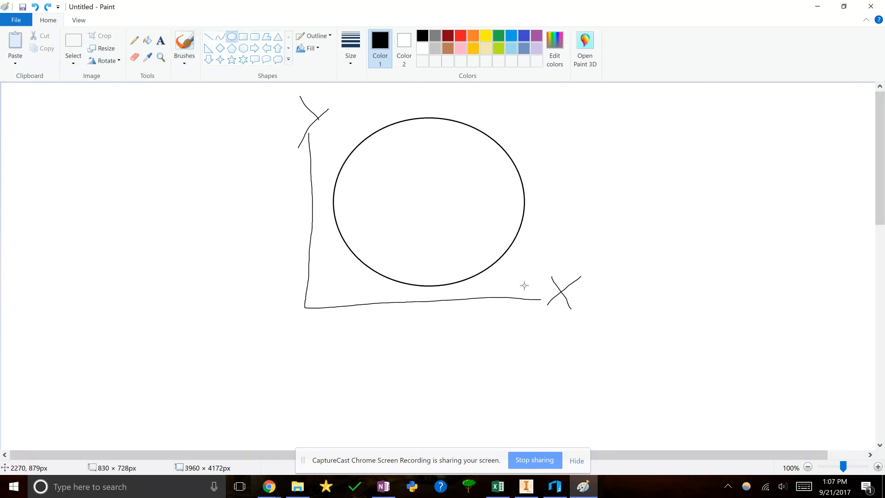
left_click(612, 182)
left_click_drag(377, 157, 489, 261)
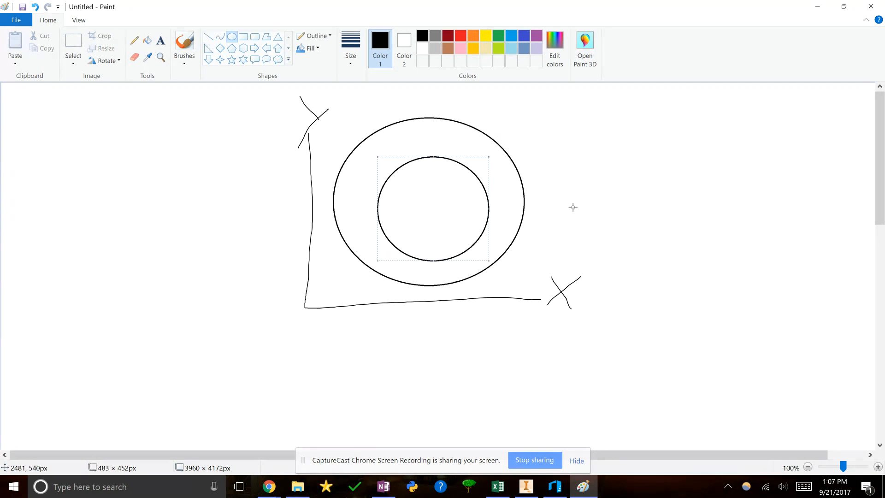
left_click(740, 246)
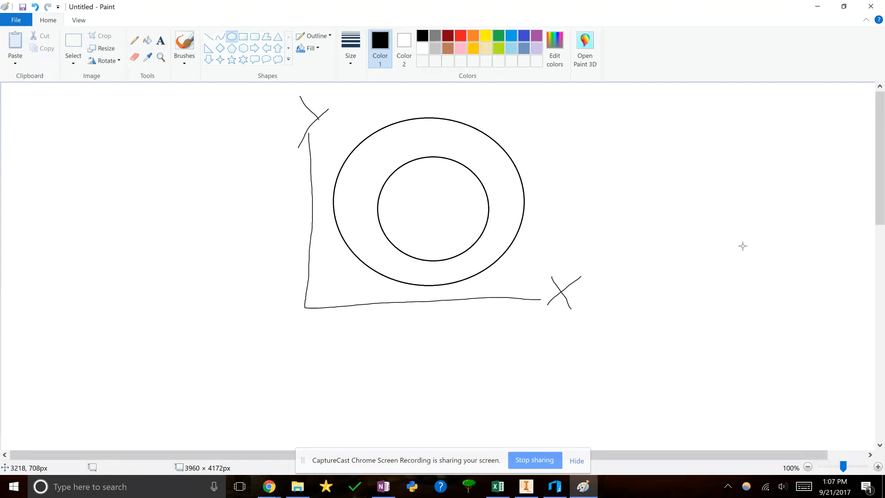
Switch to Autodesk Inventor and create a new part from the Standard.ipt template.
left_click(533, 493)
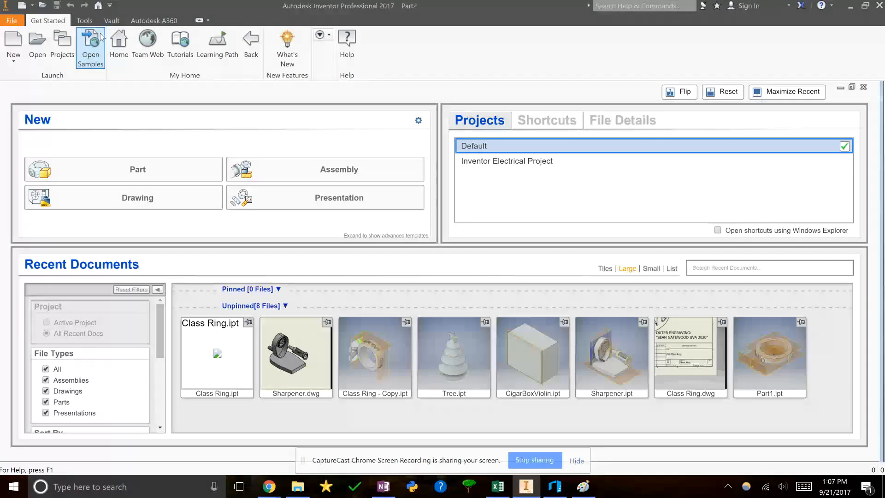
left_click(12, 57)
left_click(47, 82)
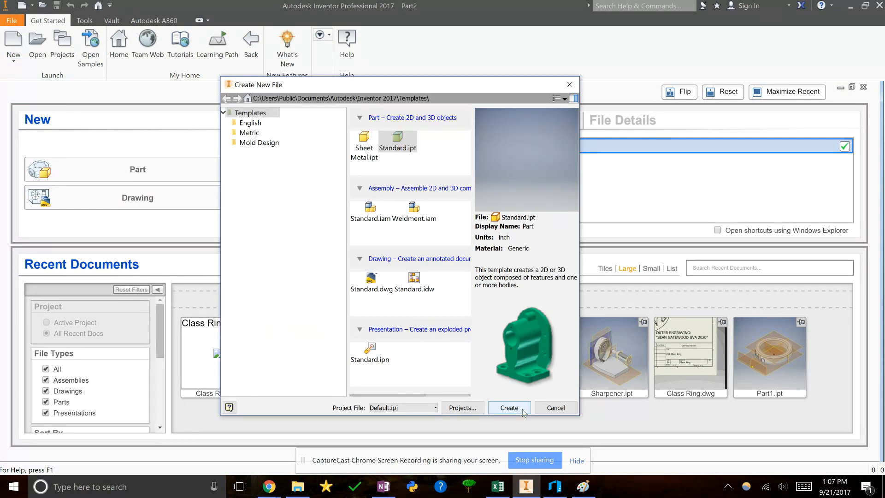
left_click(523, 408)
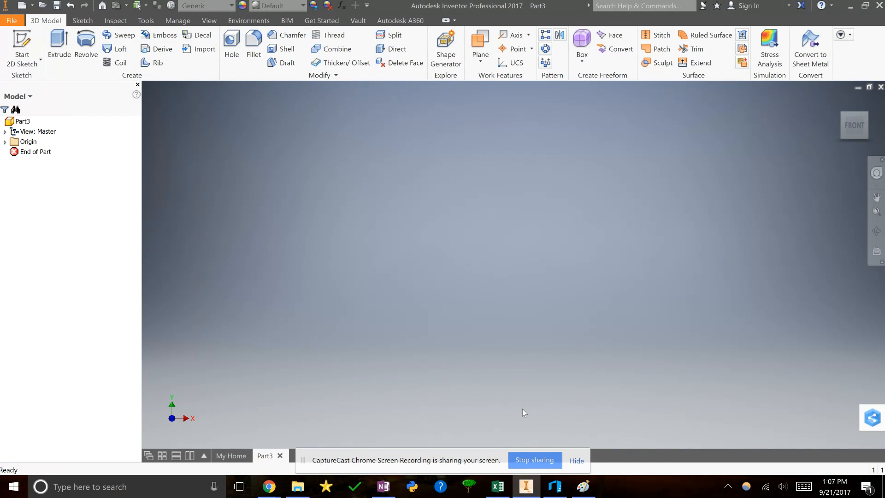
Make the YZ, XZ and XY origin planes visible and hide the screen-sharing notice.
left_click(5, 142)
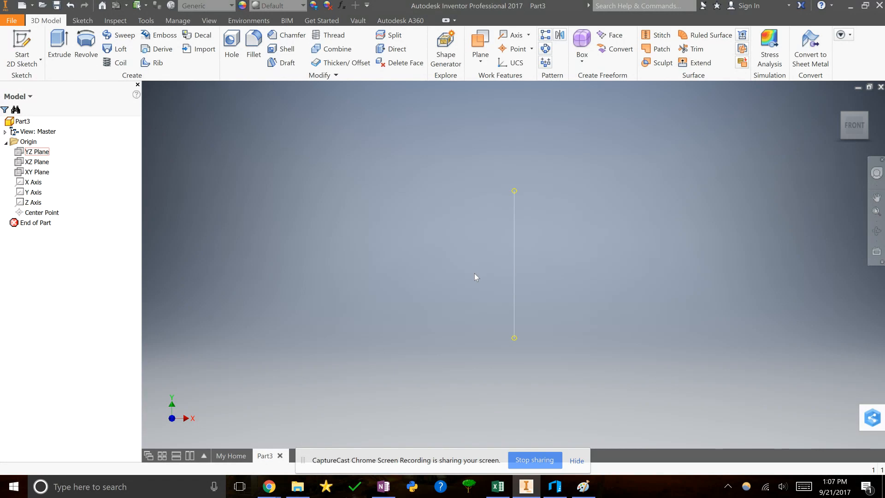
right_click(40, 152)
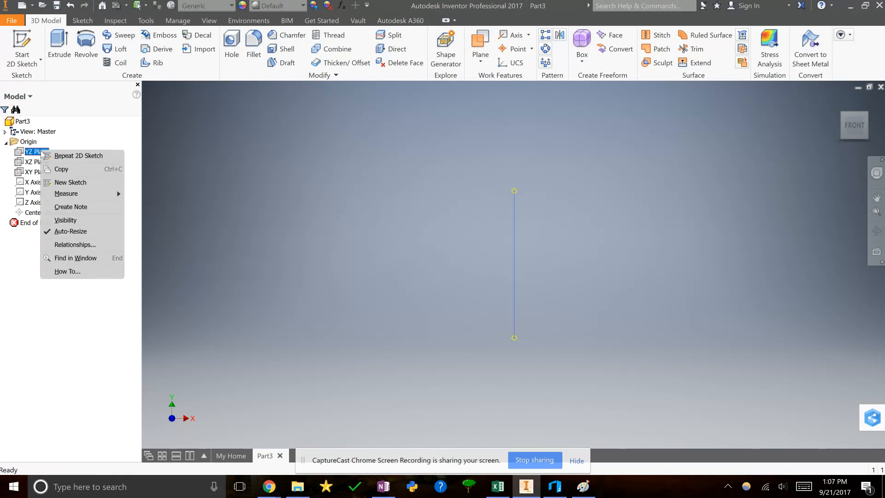
left_click(66, 221)
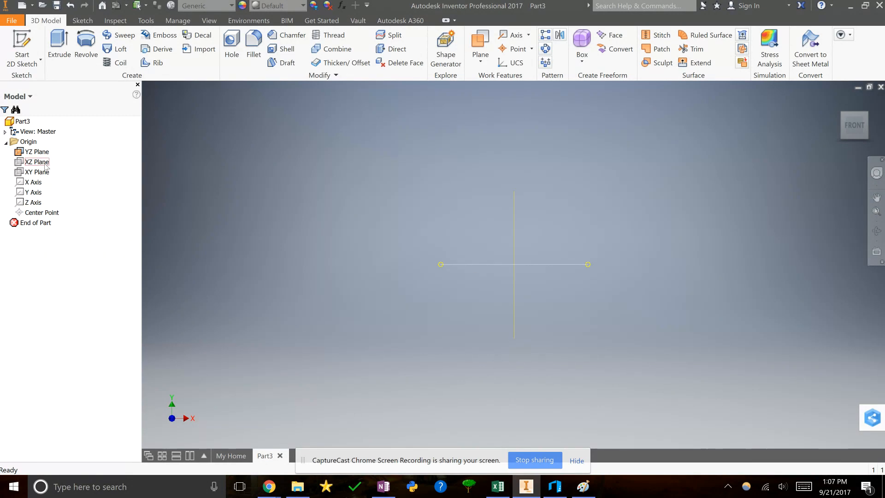
right_click(44, 168)
left_click(64, 234)
right_click(46, 173)
left_click(64, 239)
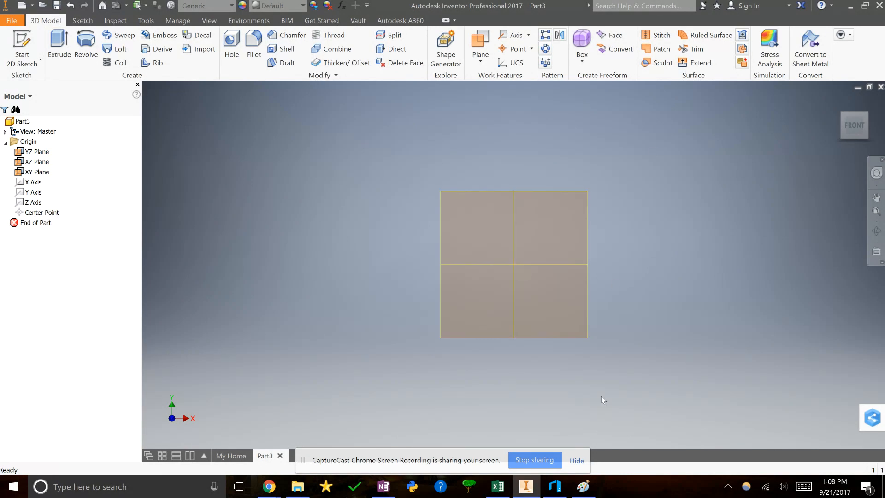
left_click(576, 461)
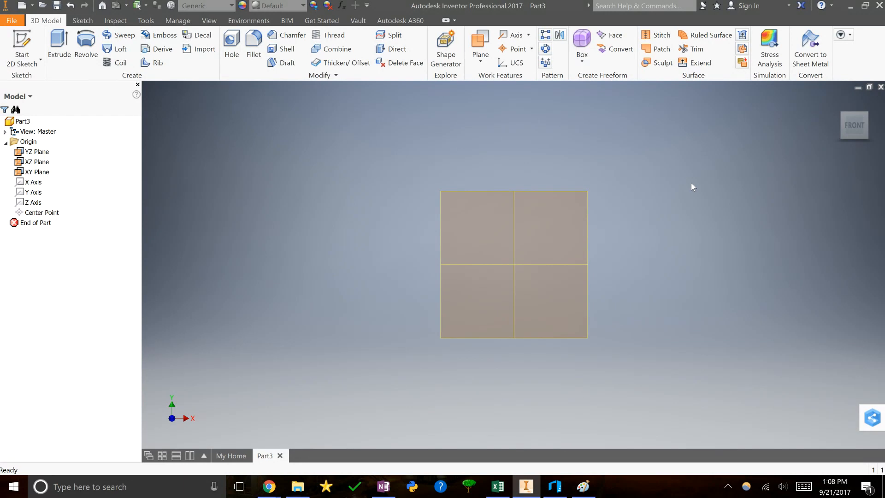
Examine the three origin planes from the front, right and angled views, finishing in the home view.
mouse_move(850, 125)
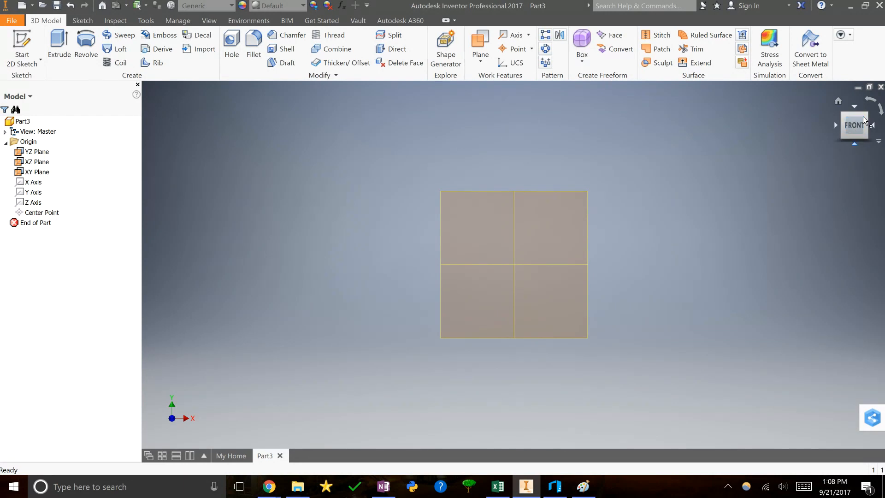
mouse_move(852, 121)
left_mouse_down()
mouse_move(838, 129)
mouse_move(847, 138)
mouse_move(843, 103)
mouse_move(839, 134)
mouse_move(852, 125)
left_mouse_up()
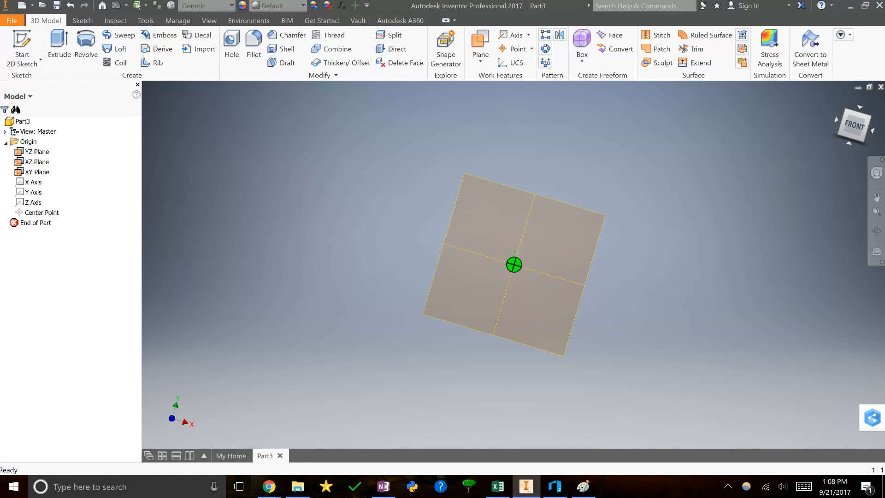
left_click(838, 101)
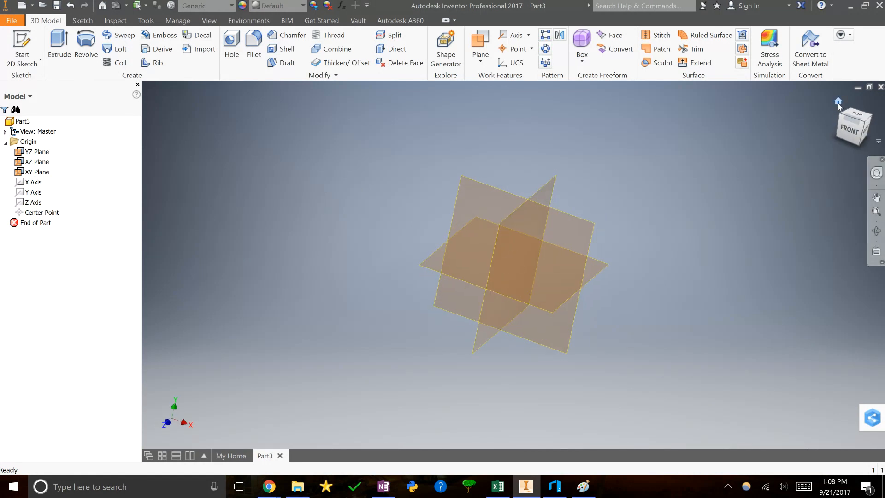
left_click(838, 102)
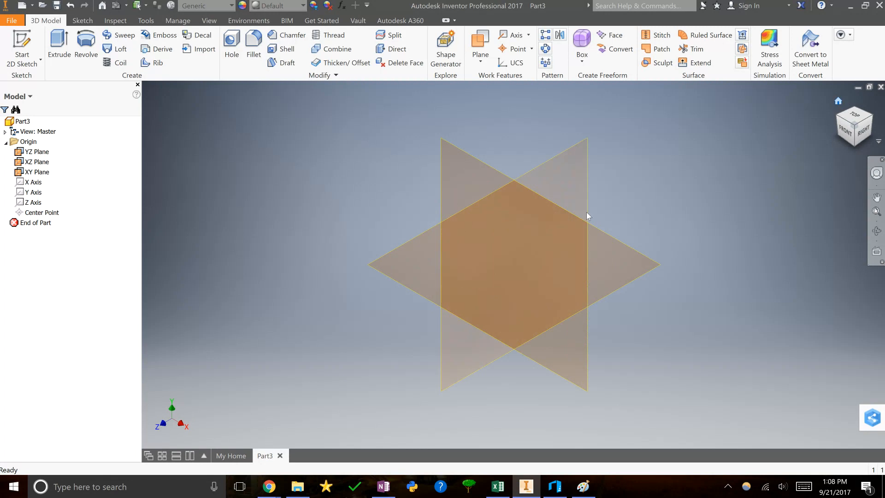
key("ctrl+]")
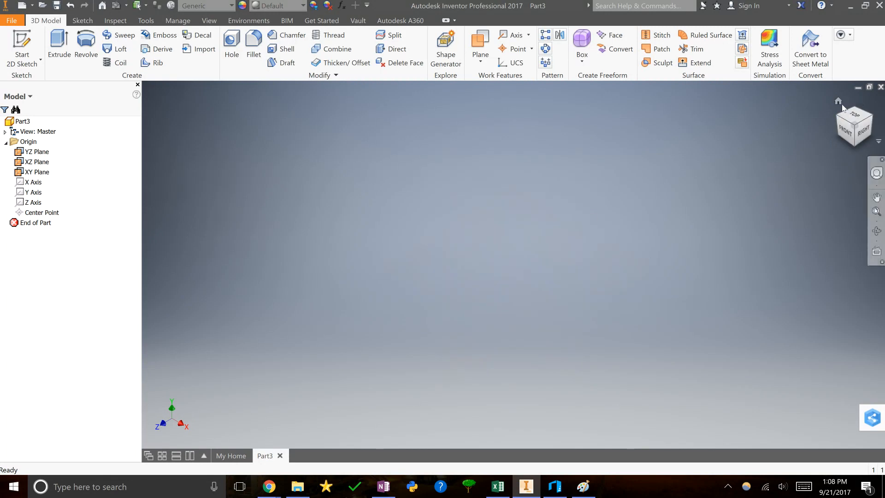
left_click(838, 103)
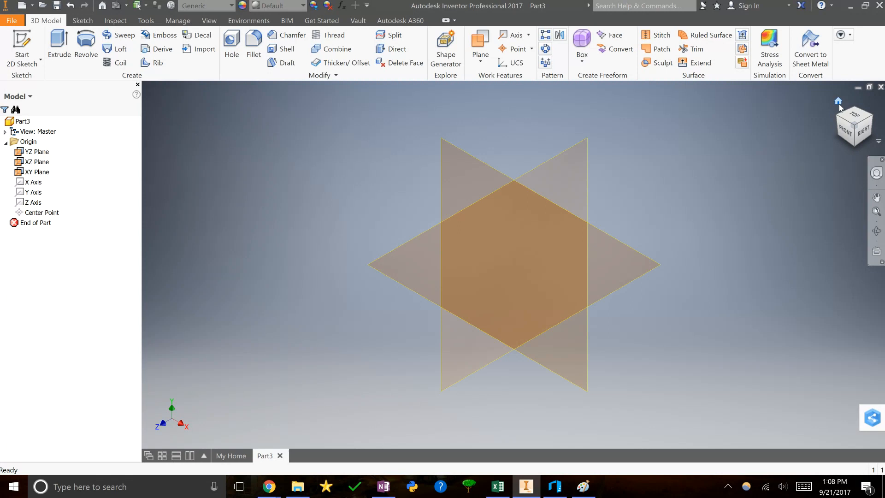
left_click(852, 130)
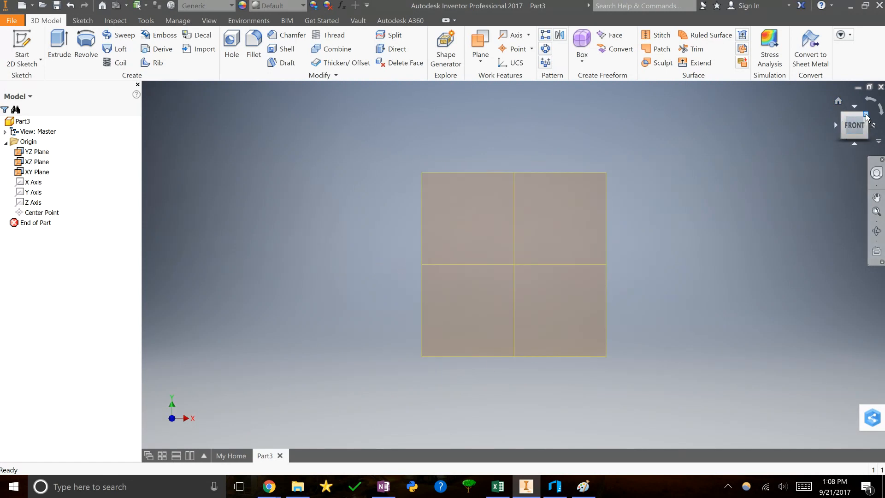
left_click(866, 115)
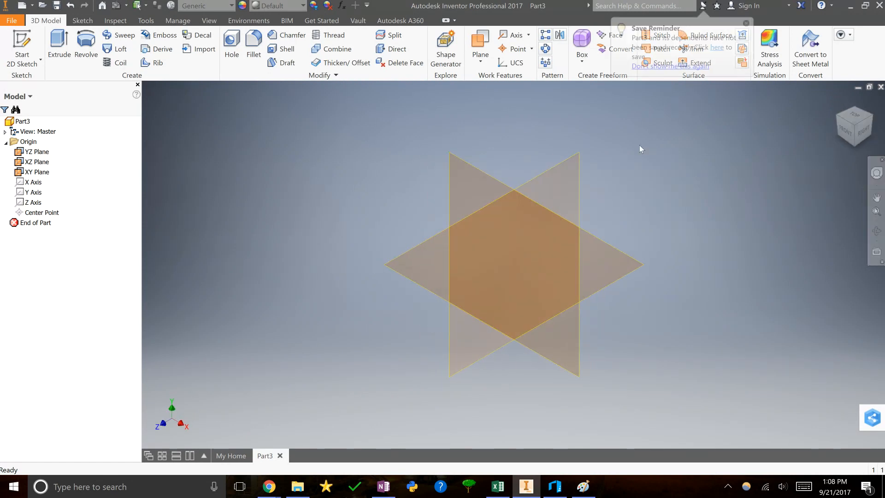
left_click(861, 137)
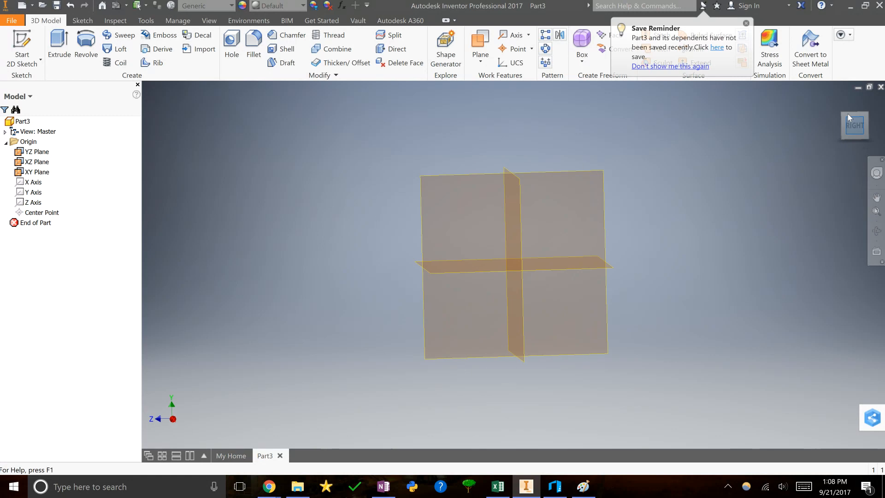
left_click(856, 137)
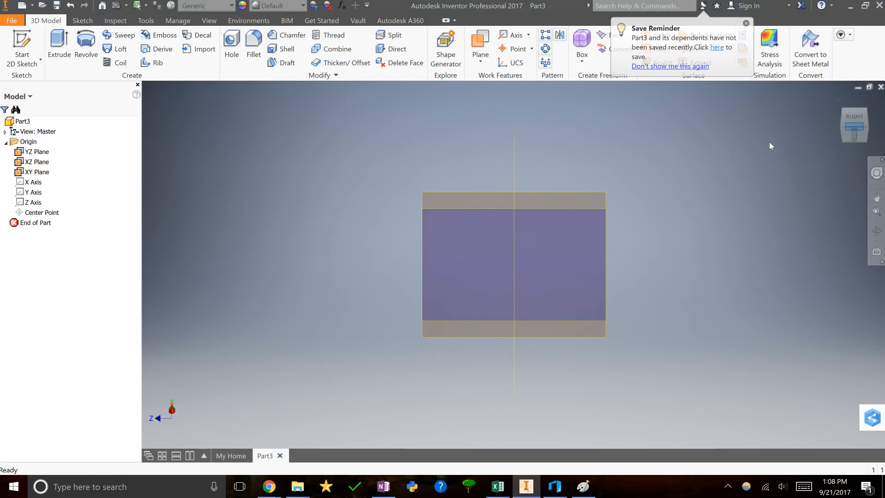
left_click_drag(856, 121, 880, 138)
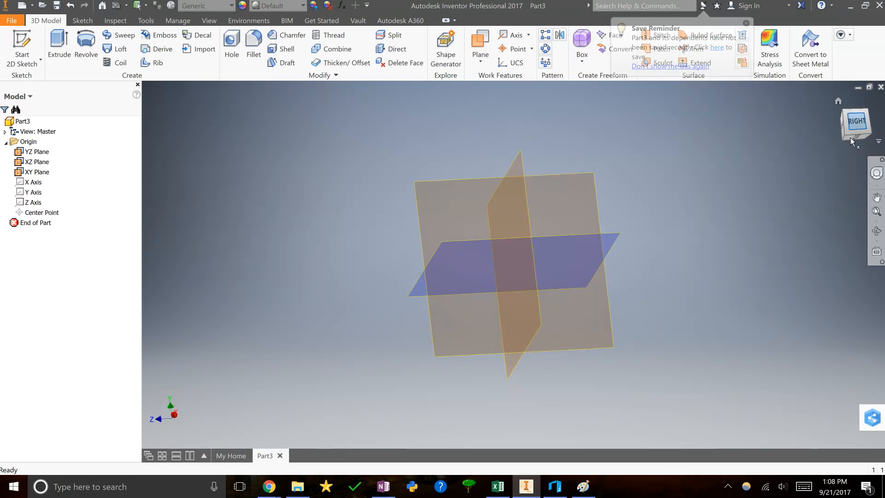
left_click(877, 197)
left_click_drag(517, 229, 413, 345)
left_click(876, 198)
left_click(837, 101)
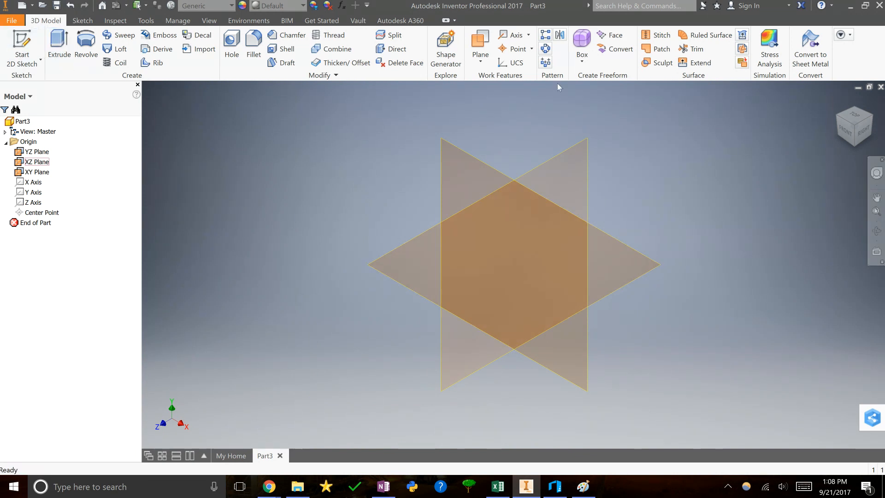
Check the planned ring profile in Paint, return to Inventor and start a 2D sketch on the XZ origin plane.
left_click(583, 486)
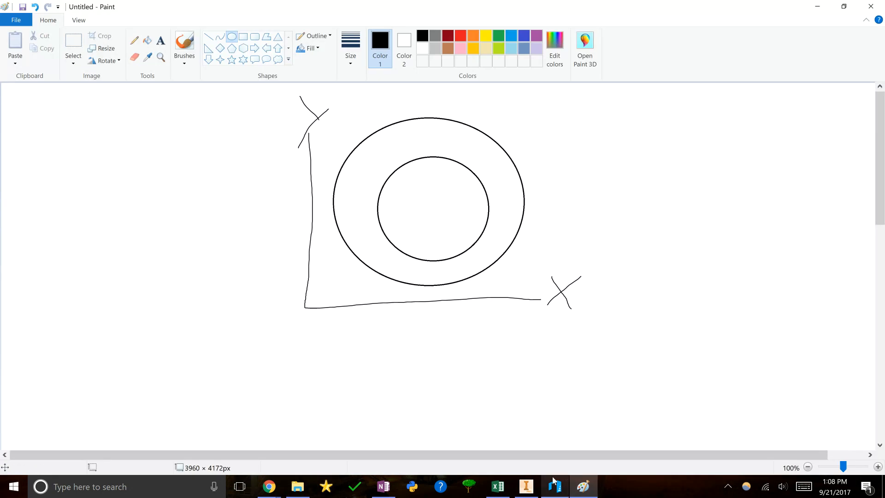
left_click(525, 491)
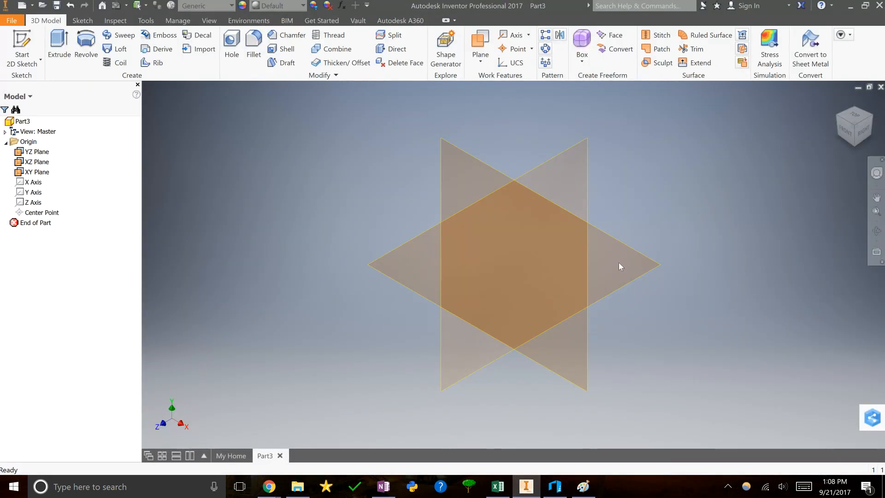
left_click(643, 274)
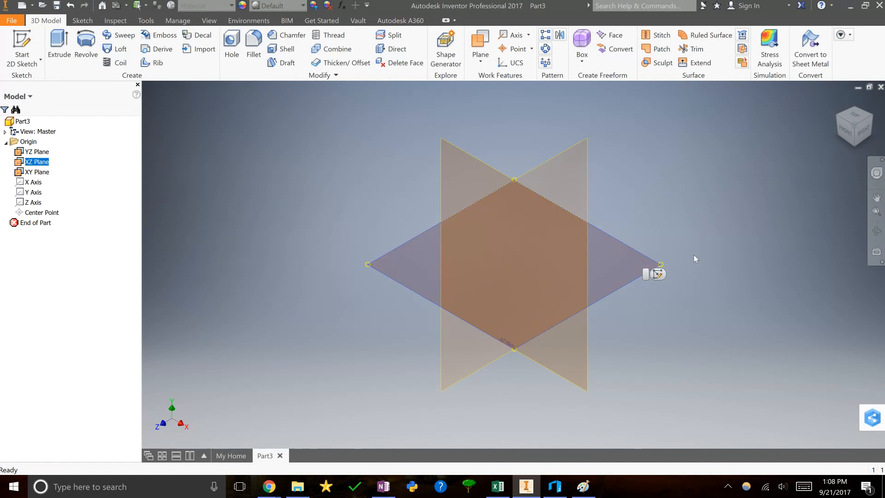
left_click(649, 273)
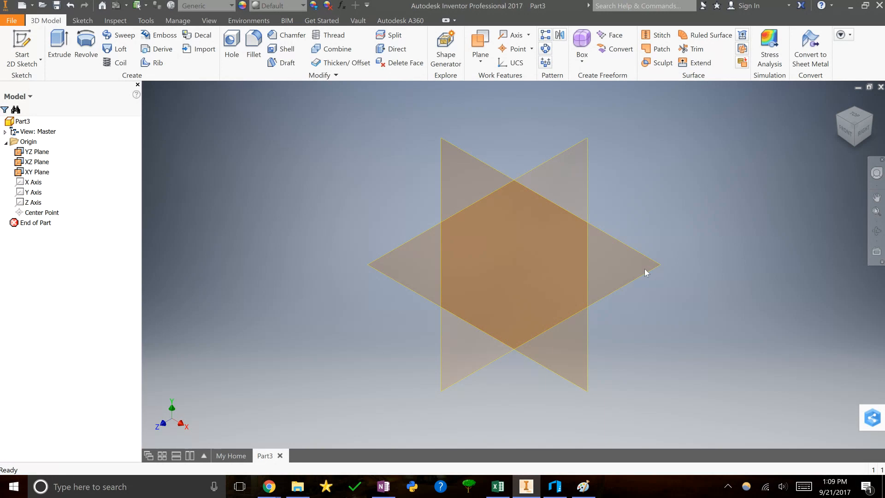
left_click(651, 273)
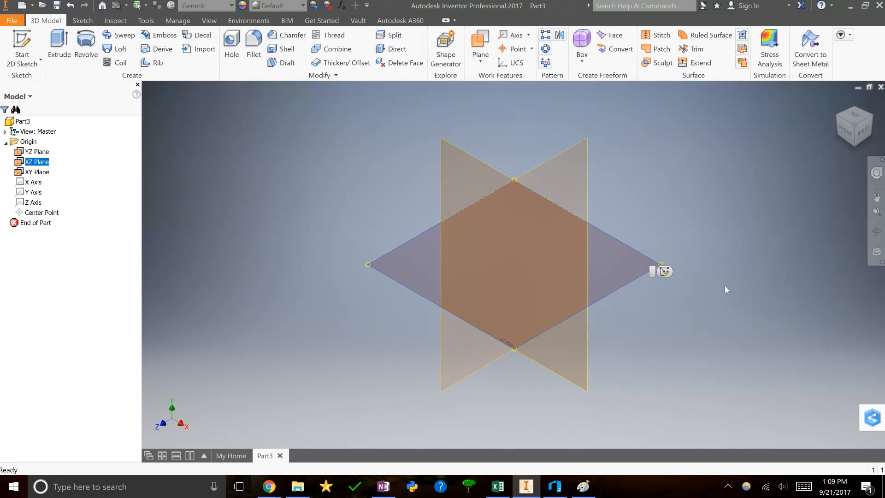
left_click(664, 271)
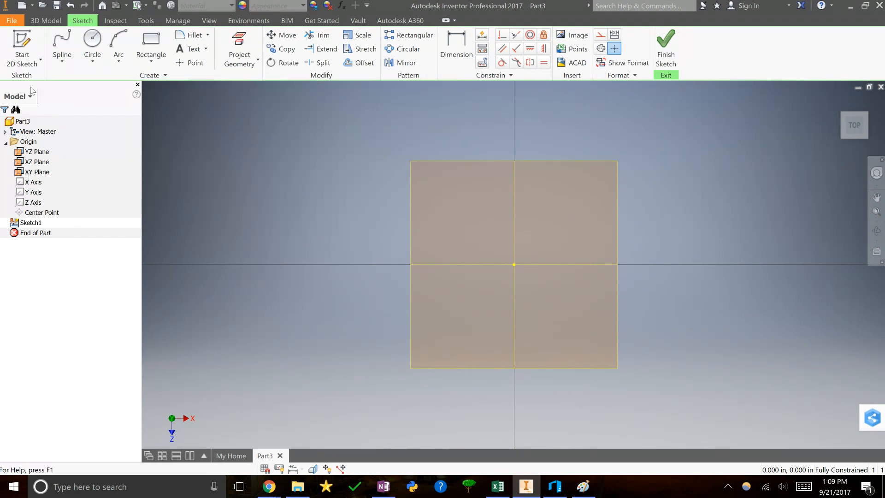
Draw the ring's outer circle about 0.7 in in diameter, centred on the origin.
left_click(98, 43)
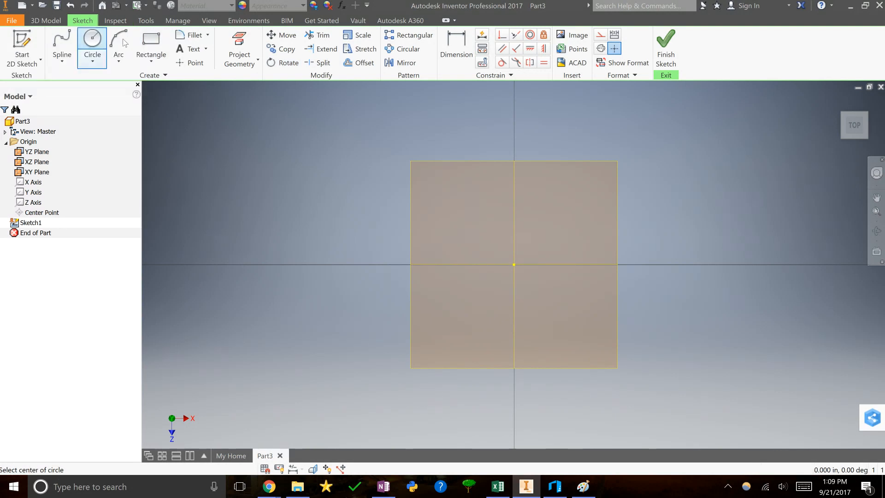
left_click(514, 264)
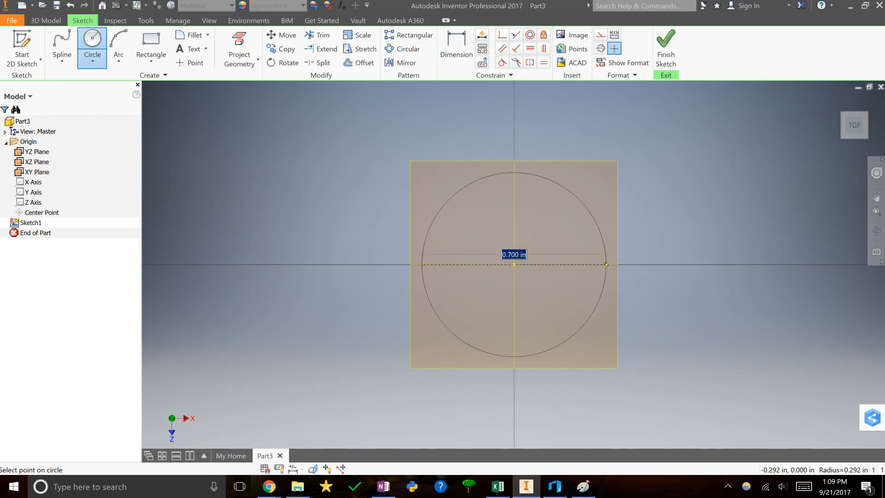
left_click(609, 264)
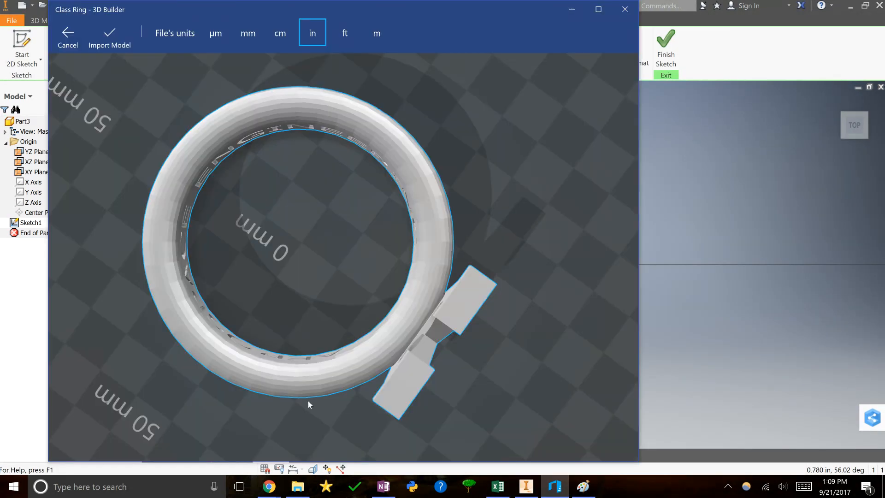
left_click(714, 210)
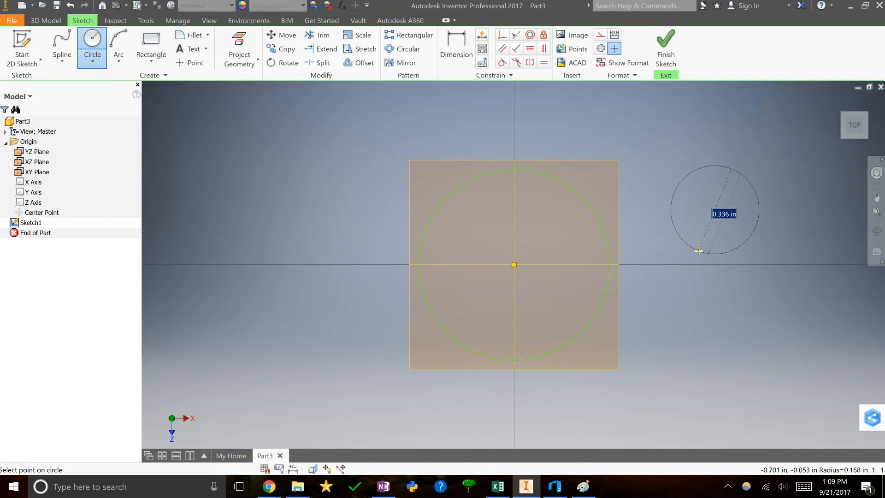
key("Escape")
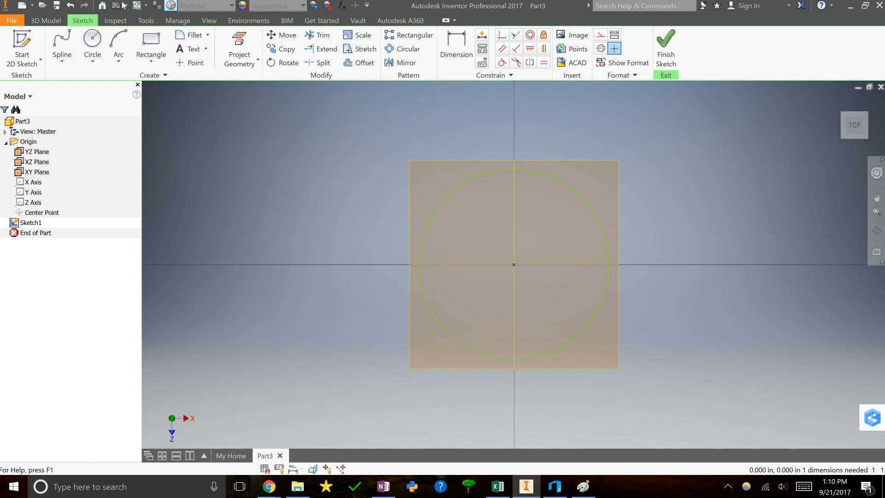
Draw a concentric inner circle about 0.52 in in diameter and finish the sketch.
left_click(93, 46)
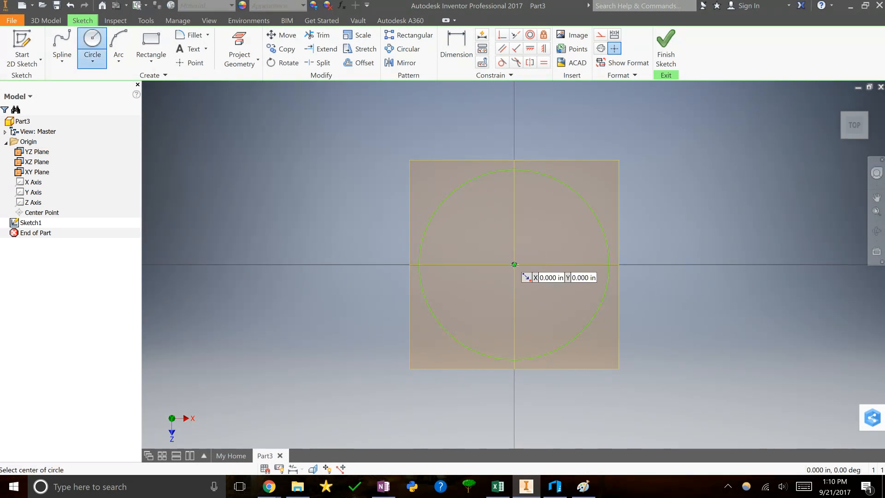
left_click(514, 264)
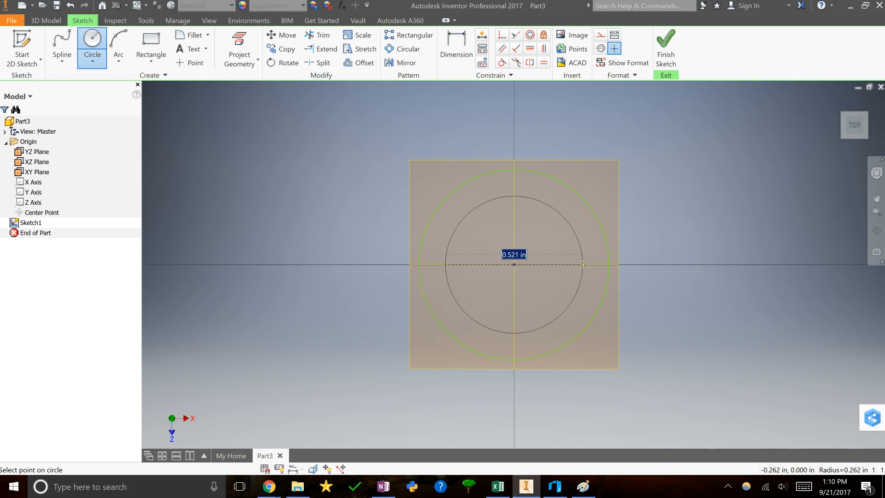
left_click(582, 264)
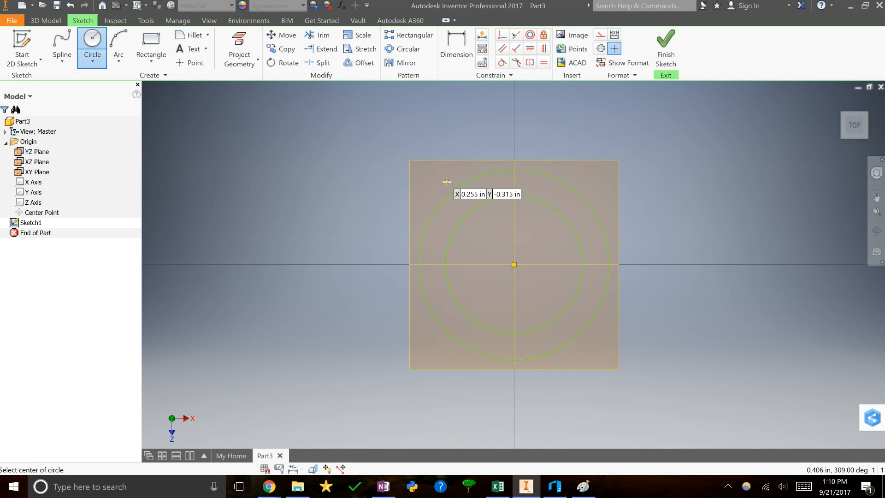
key("Escape")
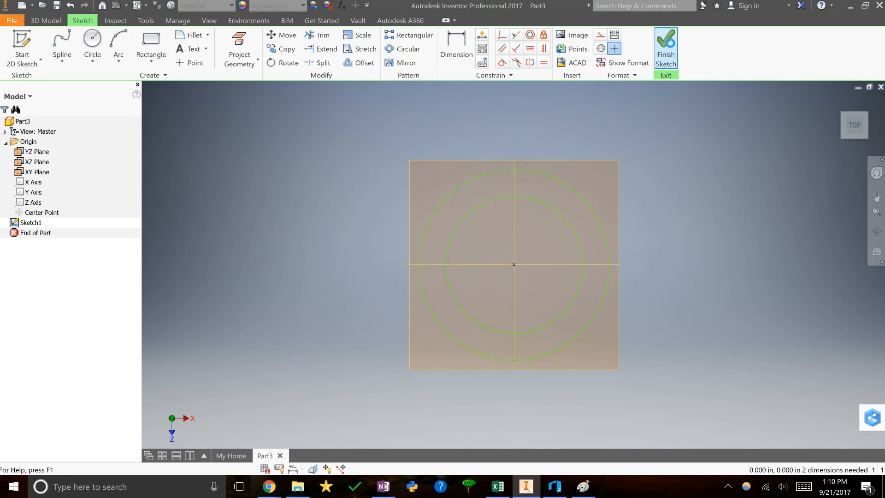
left_click(666, 49)
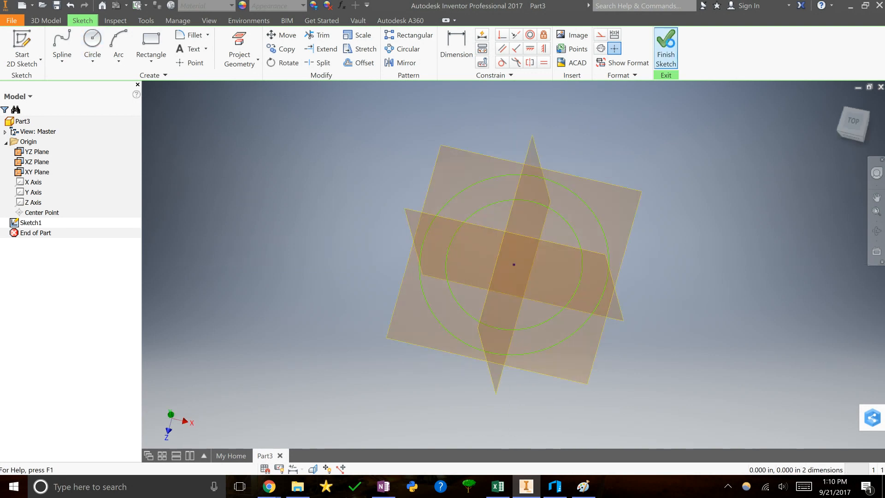
Select the ring-shaped area between the two circles as the profile of an extrusion.
left_click(854, 115)
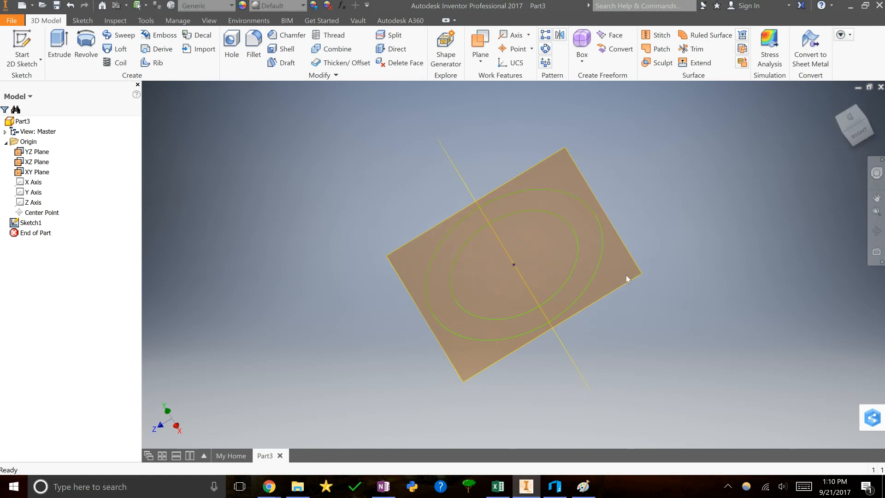
left_click_drag(850, 117, 853, 83)
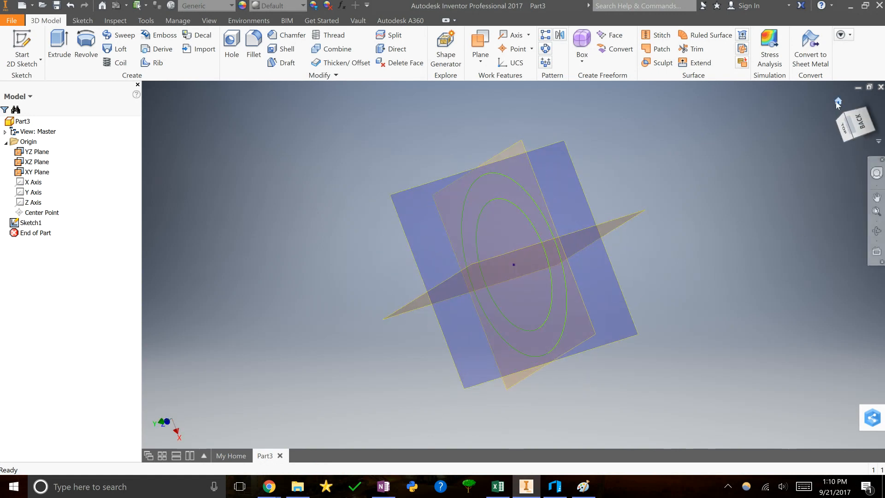
left_click(837, 102)
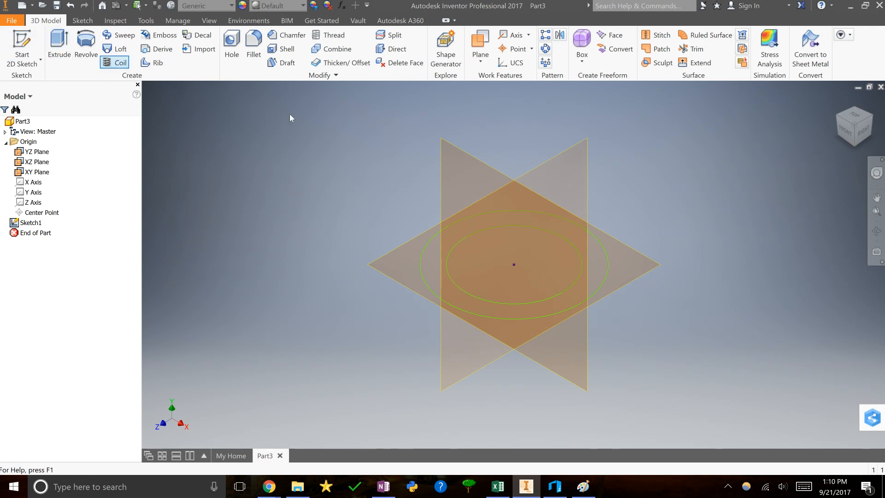
left_click(62, 50)
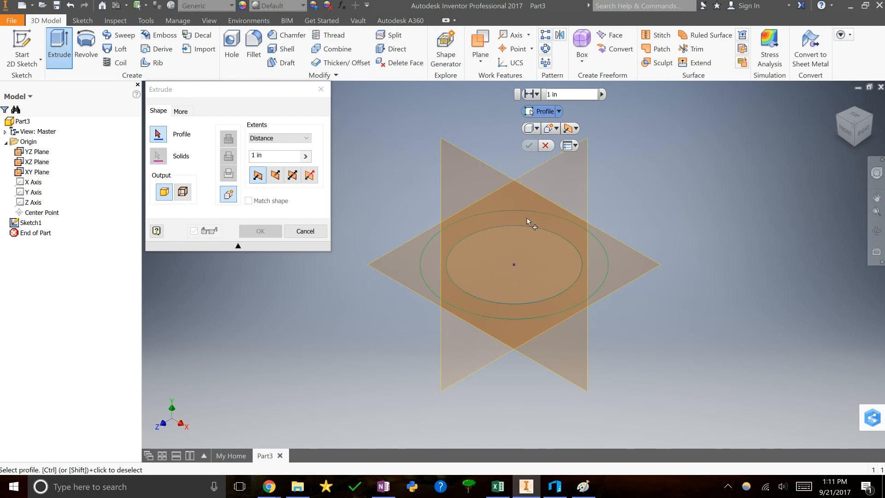
left_click(479, 219)
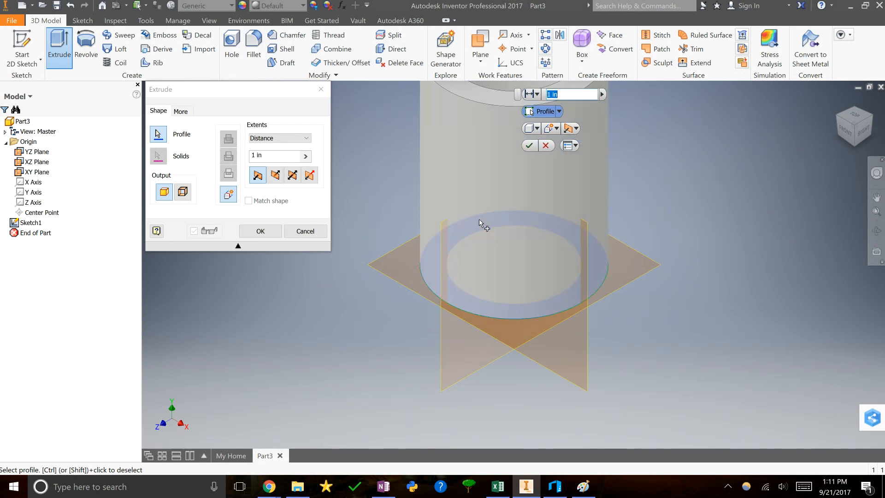
left_click_drag(857, 129, 832, 161)
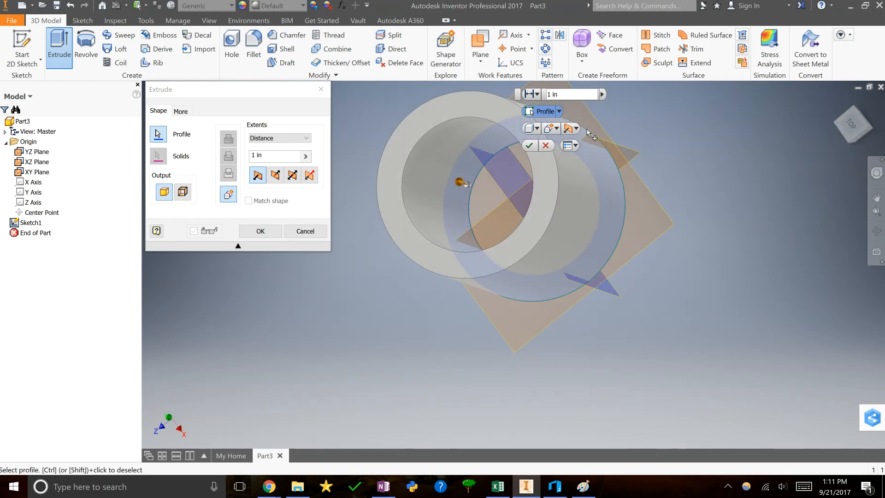
Try extrusion distances of 0.5, 0.3 and 0.2 in for the ring and compare the previews.
left_click(550, 94)
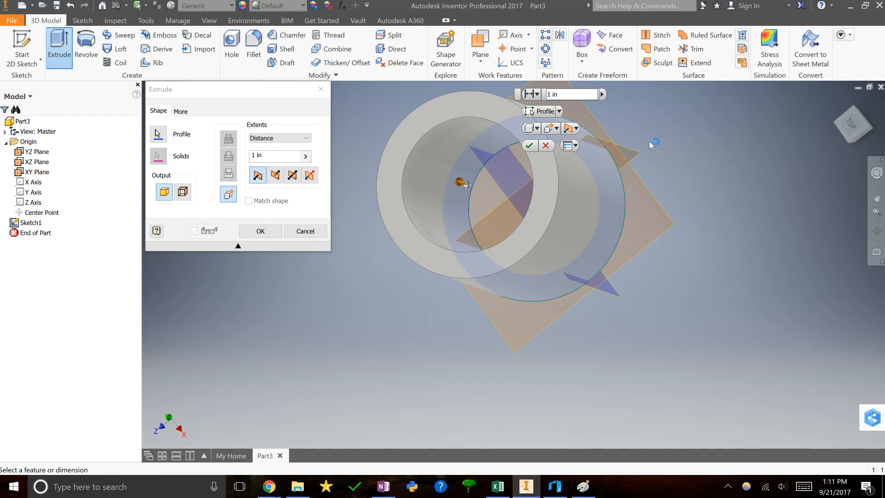
key("BackSpace")
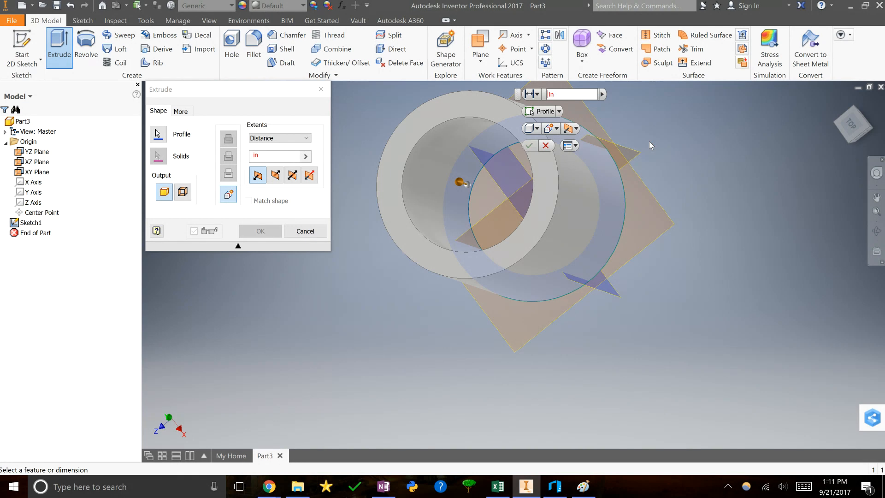
type(".5")
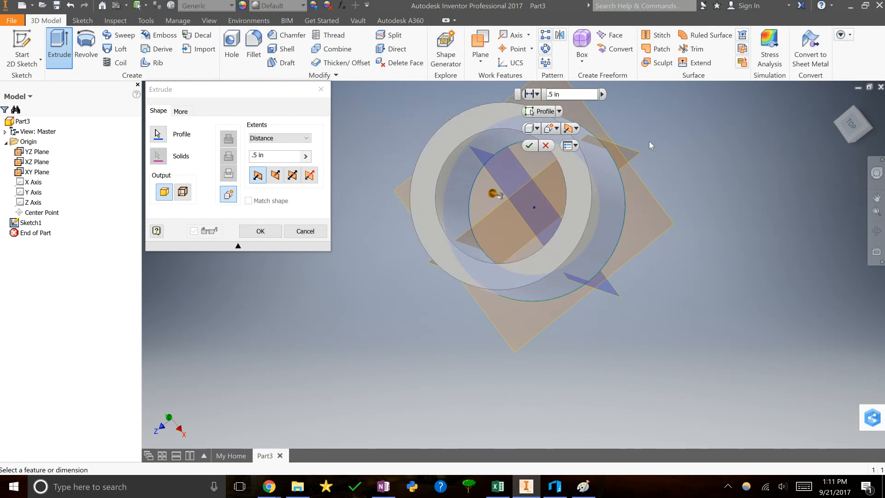
left_click(850, 124)
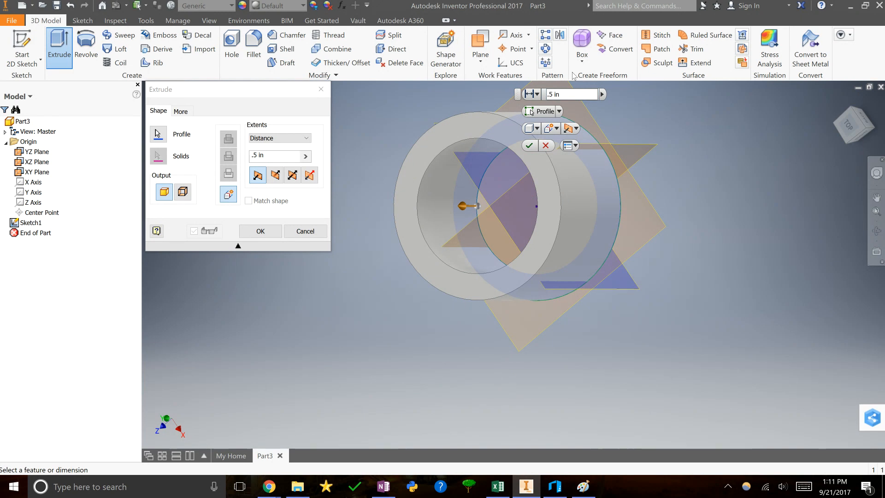
key("BackSpace")
type("3")
type("2")
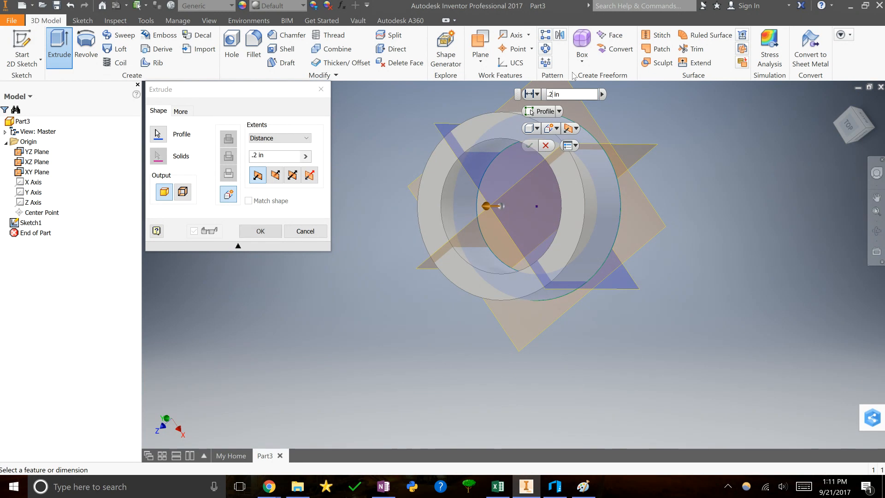
left_click_drag(848, 124, 852, 139)
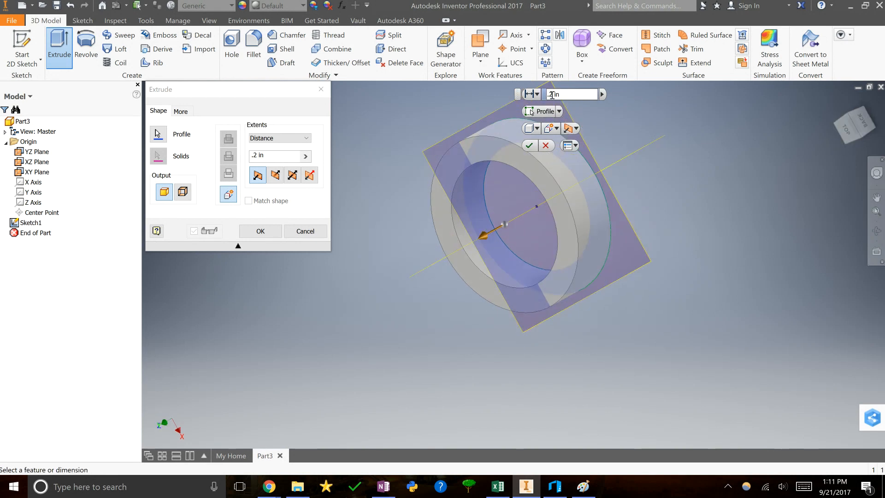
Set the extrusion distance to 0.19 in and create the ring solid.
key("BackSpace")
type("19")
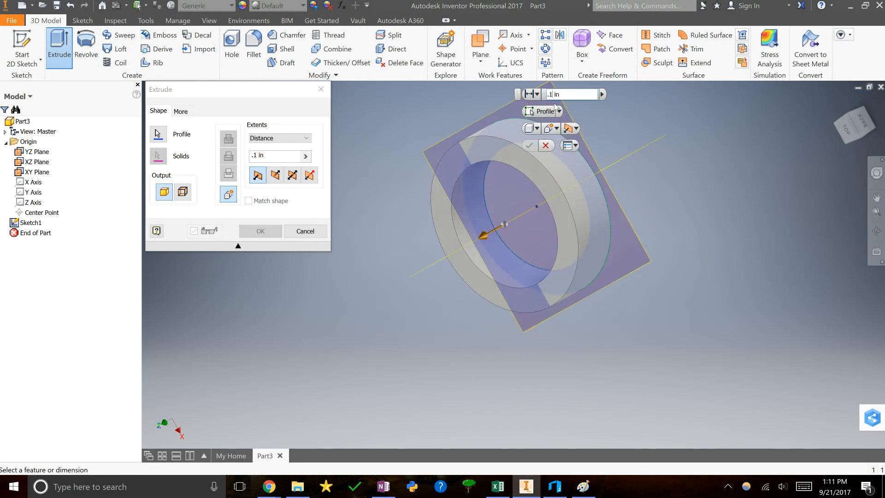
left_click_drag(847, 128, 850, 129)
left_click(529, 146)
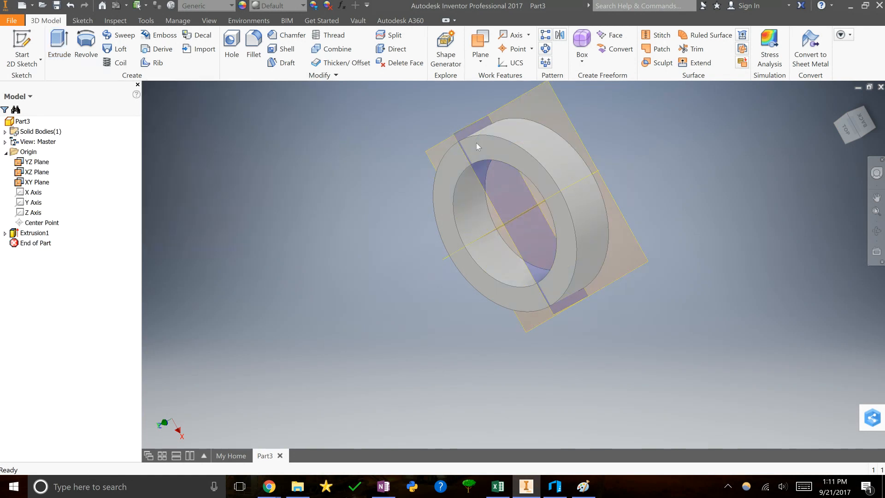
left_click_drag(850, 131, 848, 128)
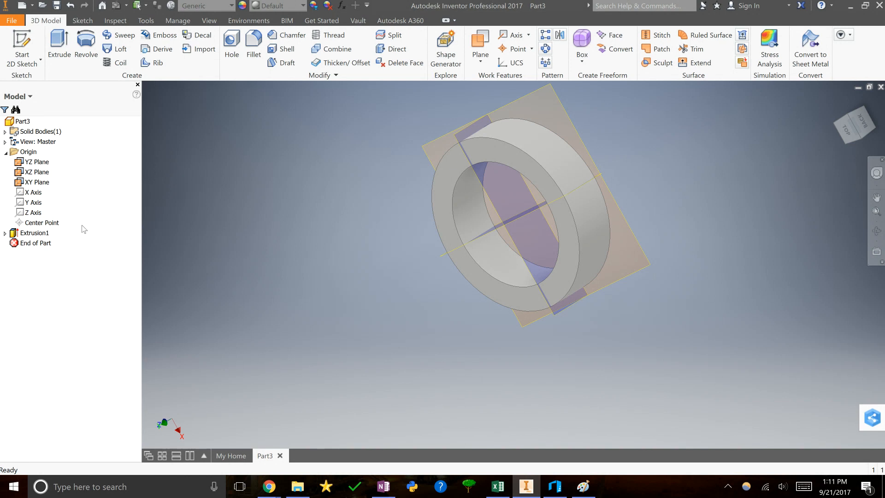
Reopen the ring extrusion's definition to review its distance and close it with the same settings.
right_click(46, 236)
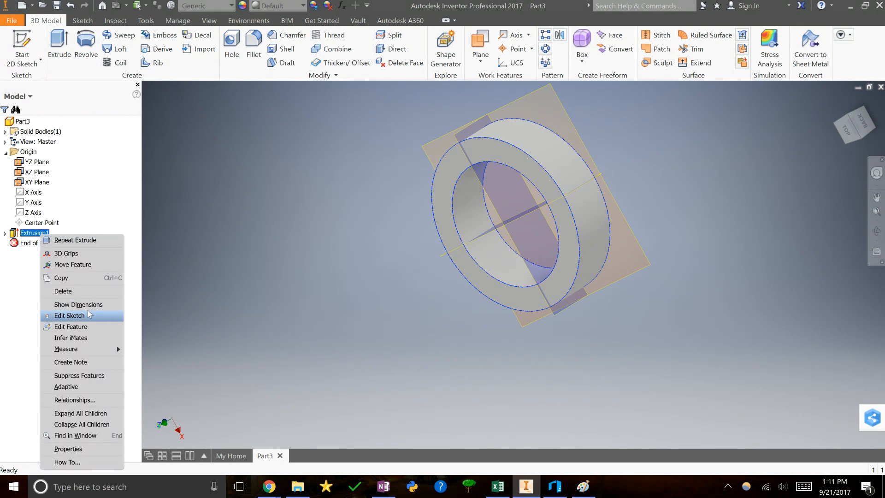
left_click(70, 327)
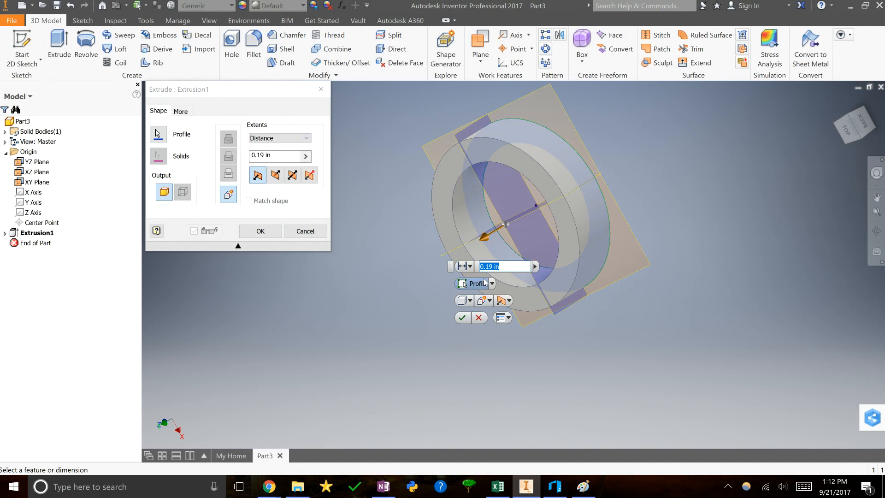
left_click(493, 268)
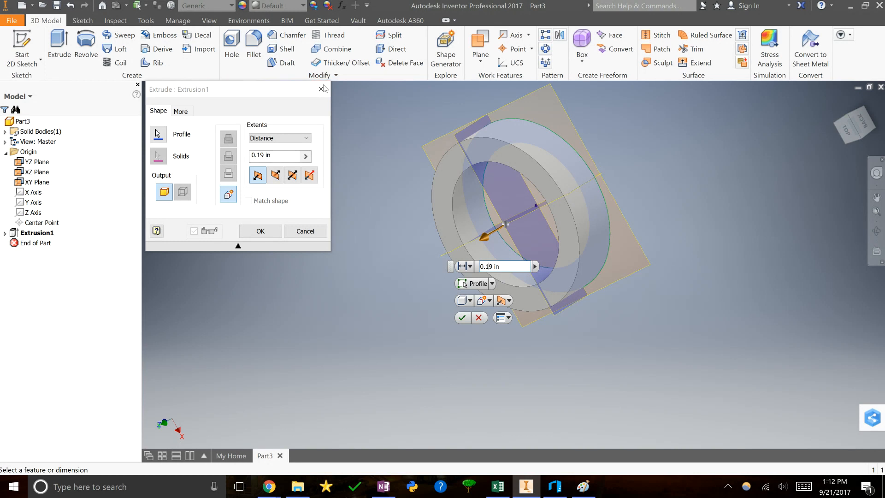
left_click(462, 318)
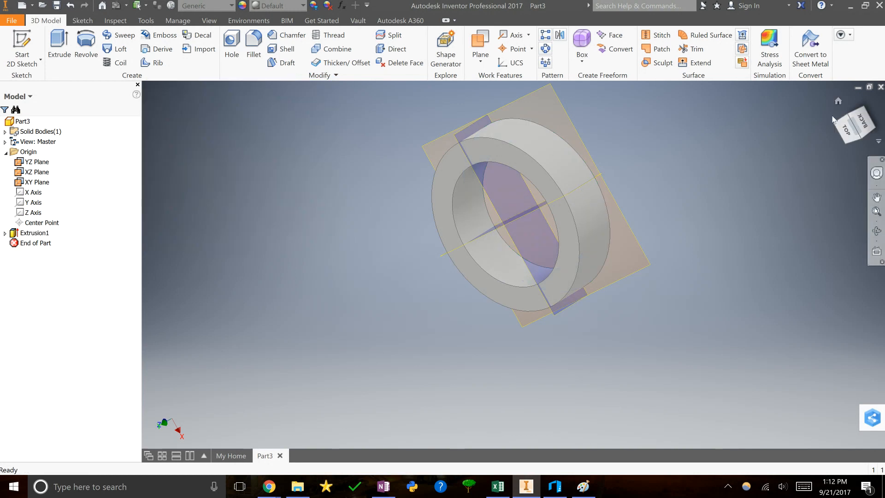
Check the finished class ring in 3D Builder for reference, return to the Inventor part and restore its home view.
left_click_drag(849, 130, 836, 144)
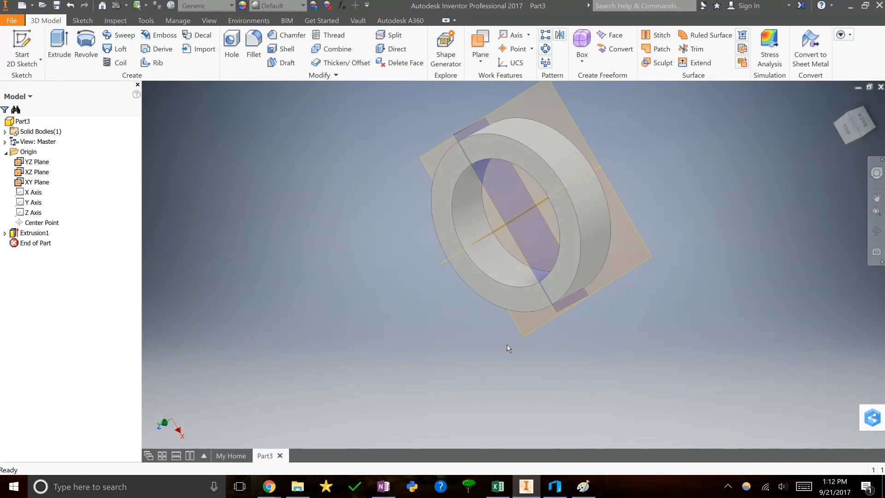
left_click(565, 488)
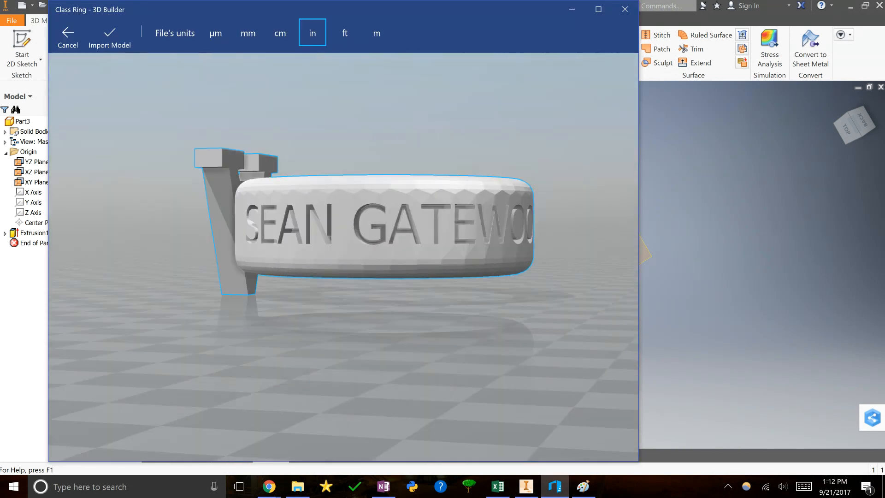
left_click(673, 168)
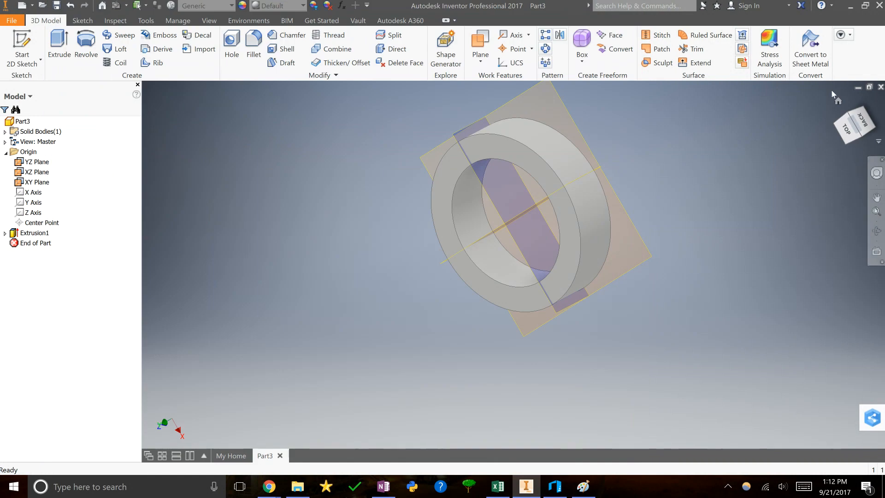
left_click(864, 122)
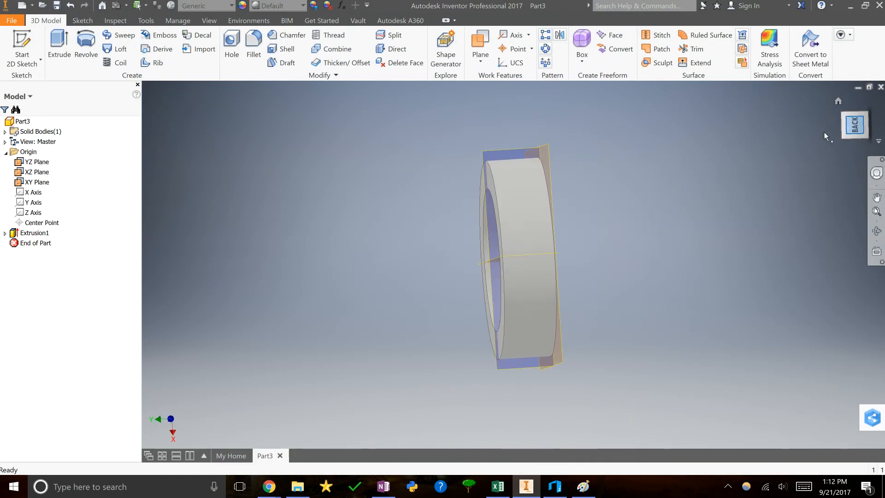
left_click(838, 103)
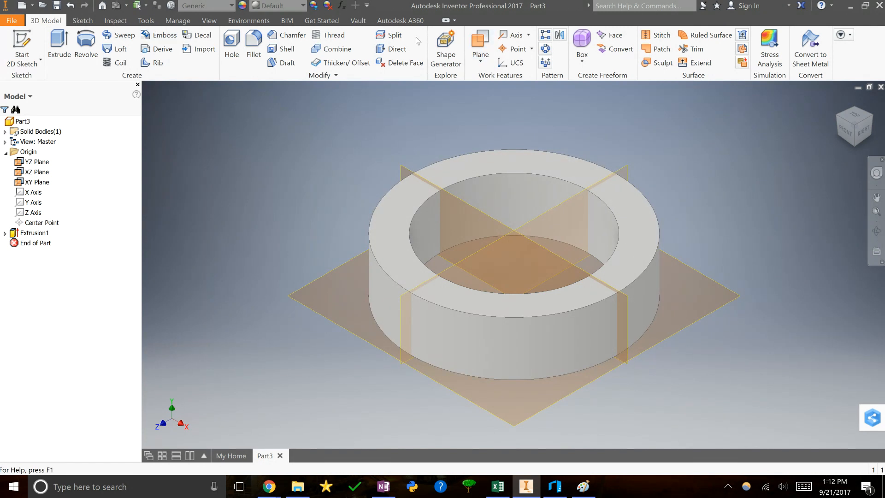
Create a work plane offset 0.5 in from the XY plane, in front of the ring.
left_click(480, 63)
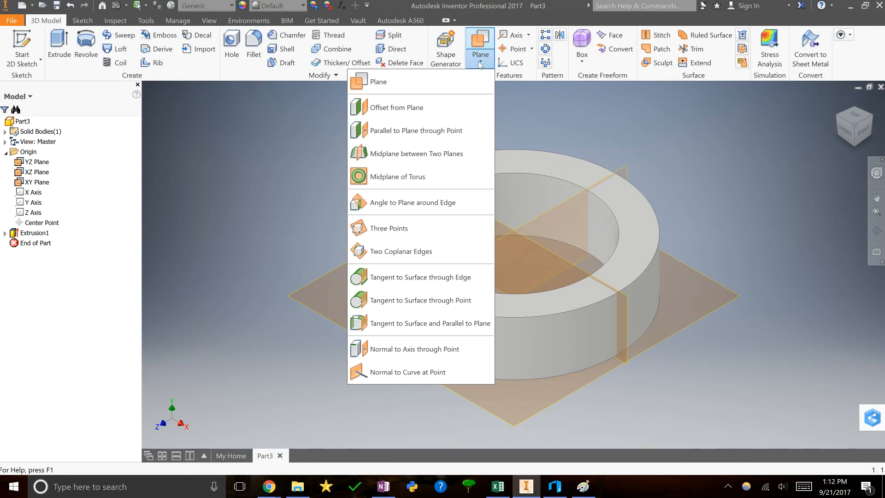
left_click(464, 109)
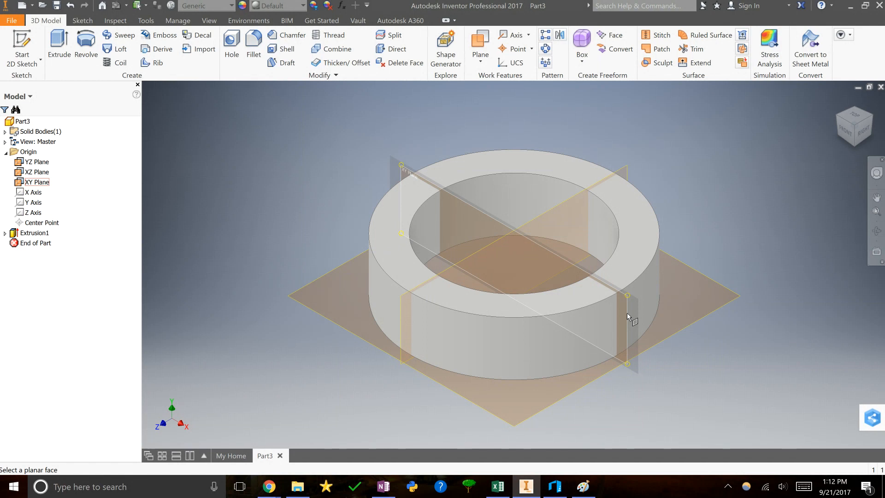
left_click(627, 313)
left_click(477, 306)
key("BackSpace")
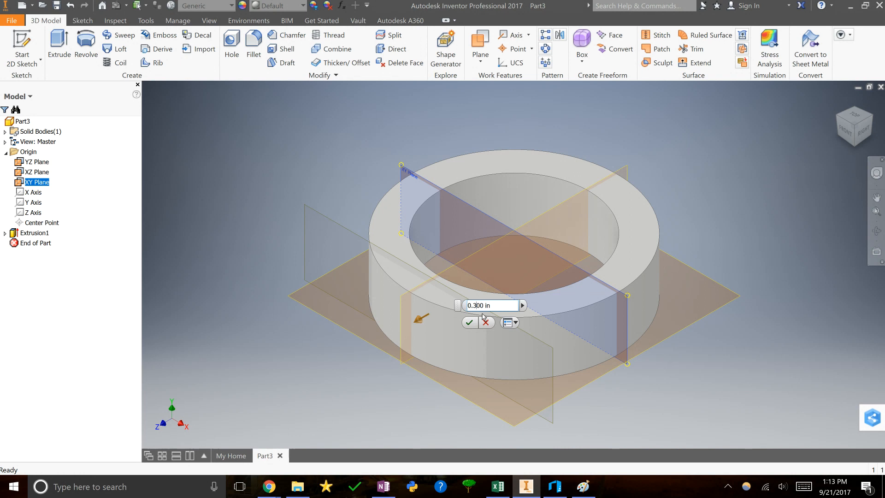
type("5")
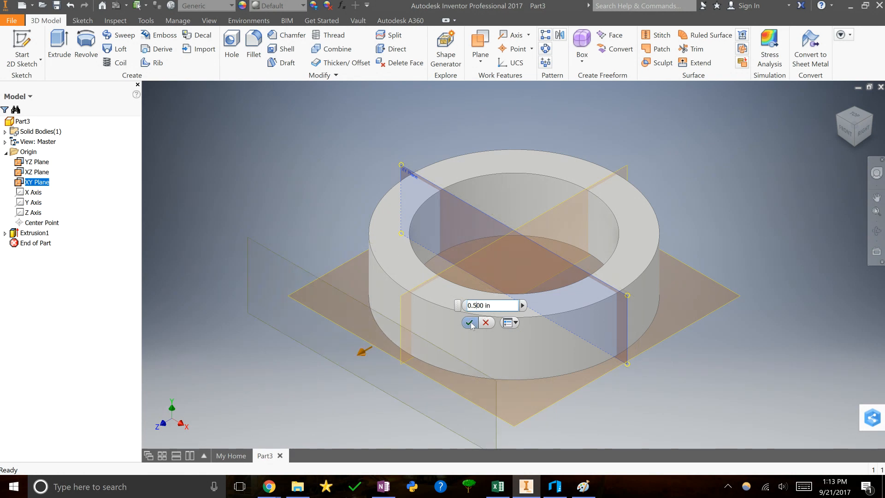
left_click(470, 323)
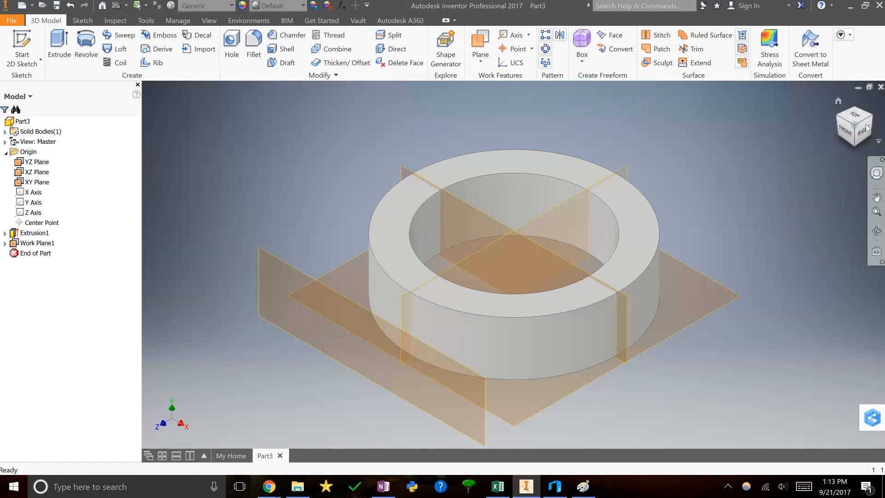
Start a sketch on the offset work plane and place a rectangular text box over the ring's front.
mouse_move(839, 133)
left_mouse_down()
mouse_move(881, 114)
mouse_move(840, 131)
left_mouse_up()
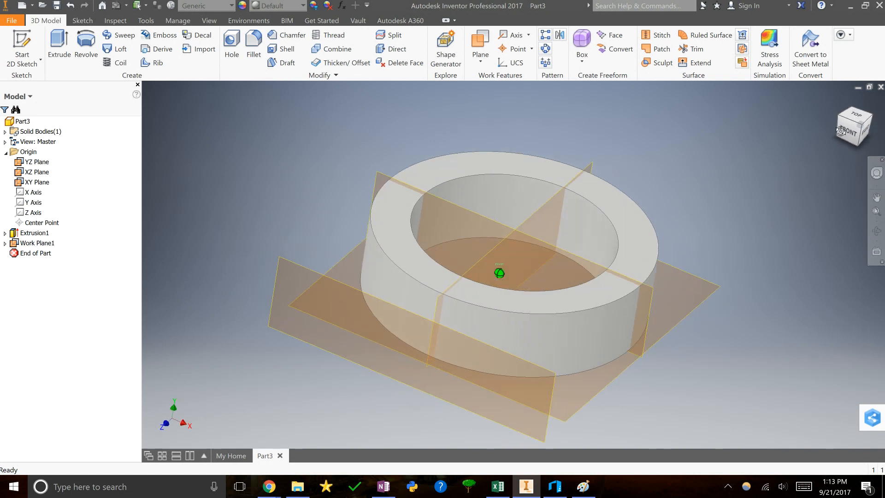
left_click(554, 386)
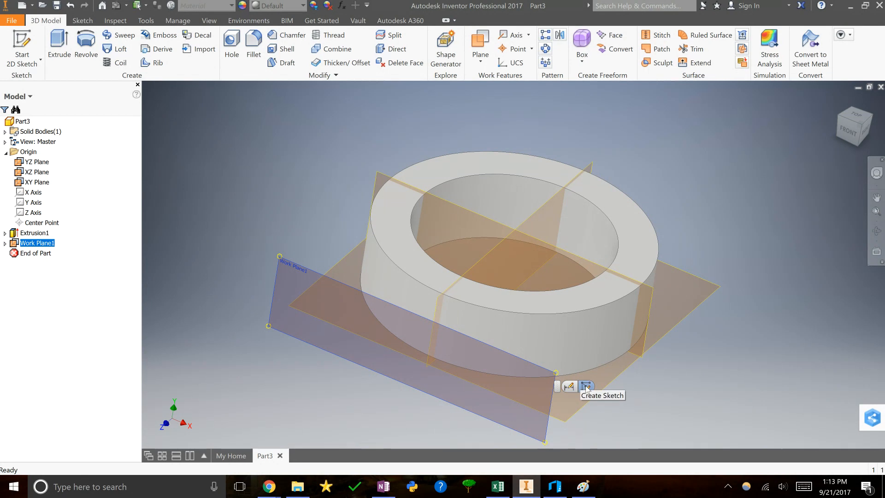
left_click(585, 386)
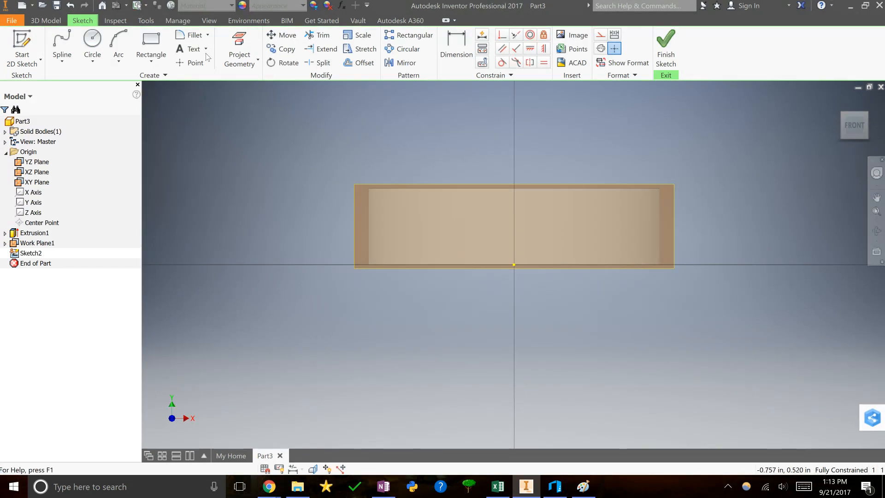
left_click(189, 49)
left_click_drag(411, 198, 630, 257)
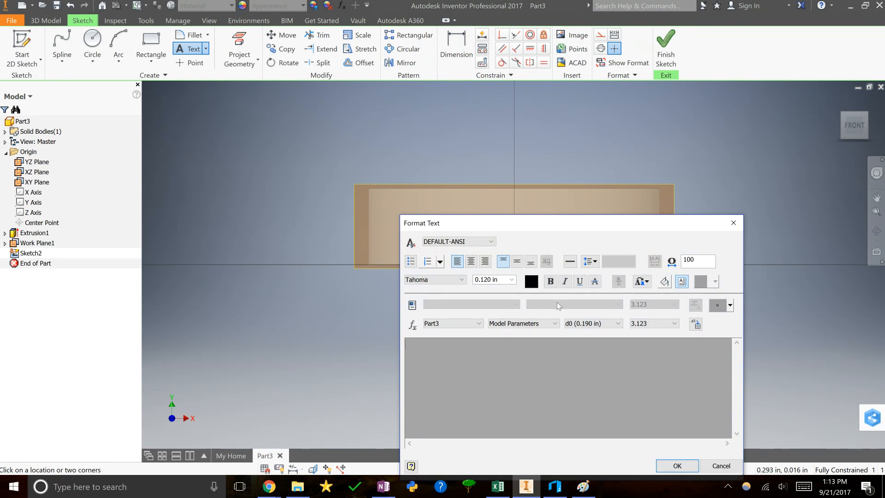
type("Gorudhd sdsh jgdsf jhkg dsfjk hgsd fjhkg fds")
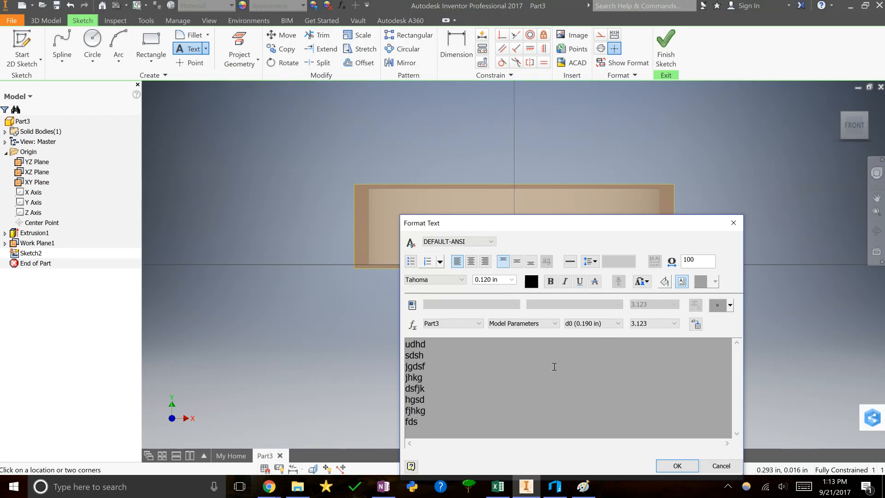
left_click_drag(462, 397, 422, 342)
left_click(435, 429)
left_click_drag(436, 420, 408, 352)
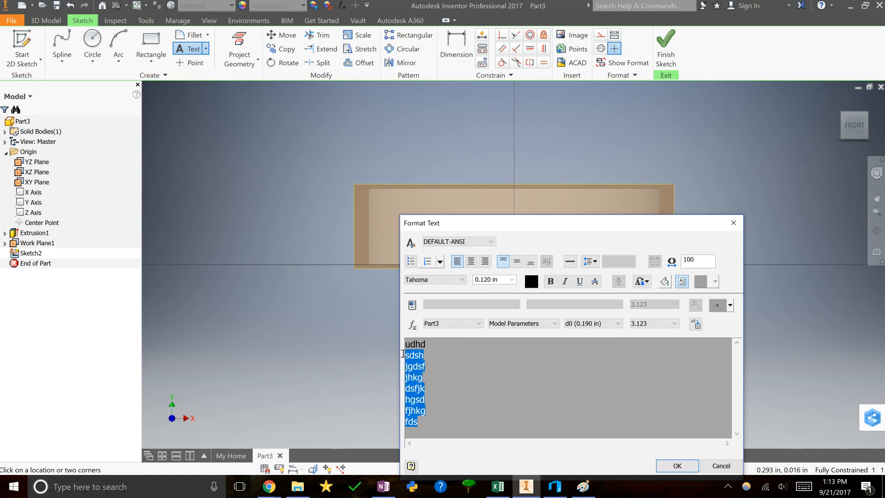
key("BackSpace")
Enter "Go Hoos" as the sketch text and enlarge its box so the words fit on one line.
type("Go ")
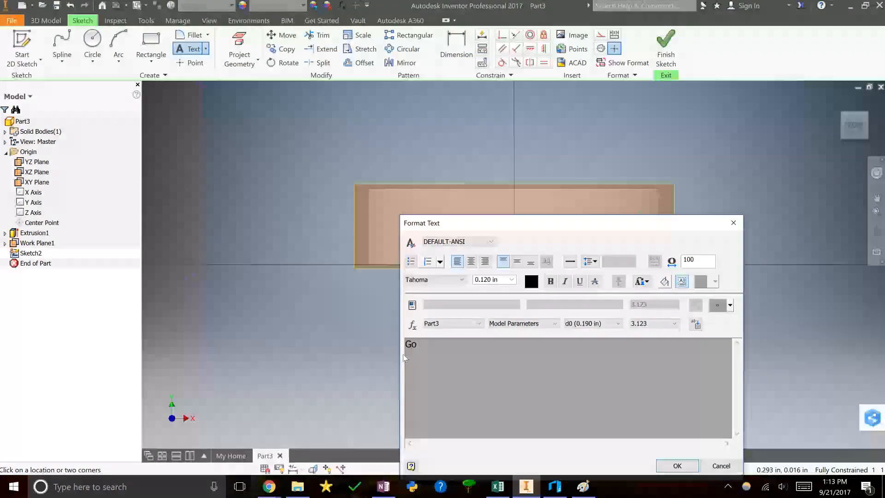
type("Hoos")
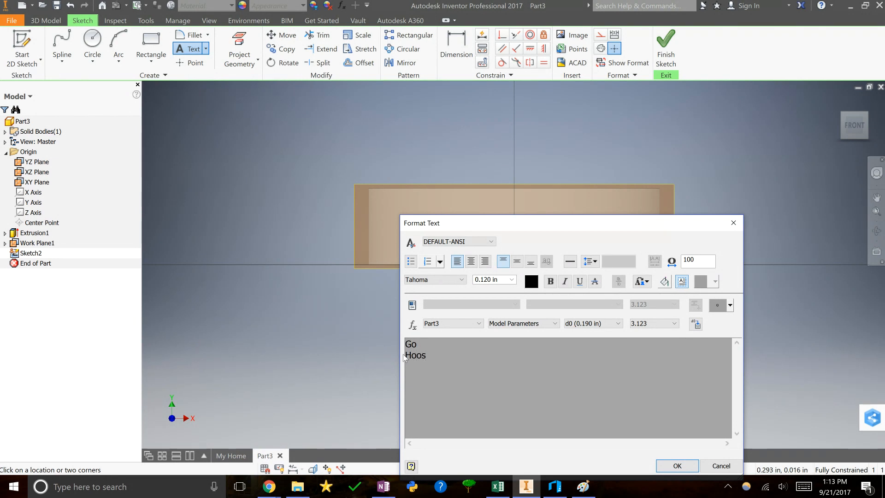
left_click(677, 465)
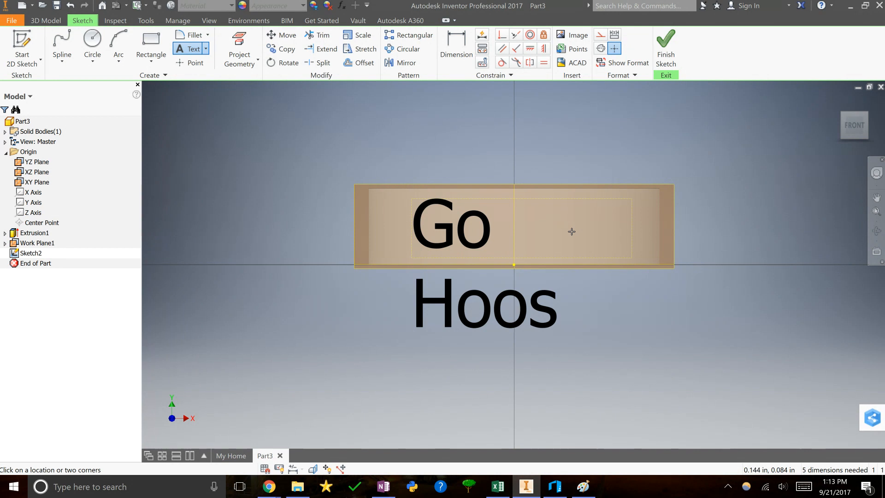
key("Escape")
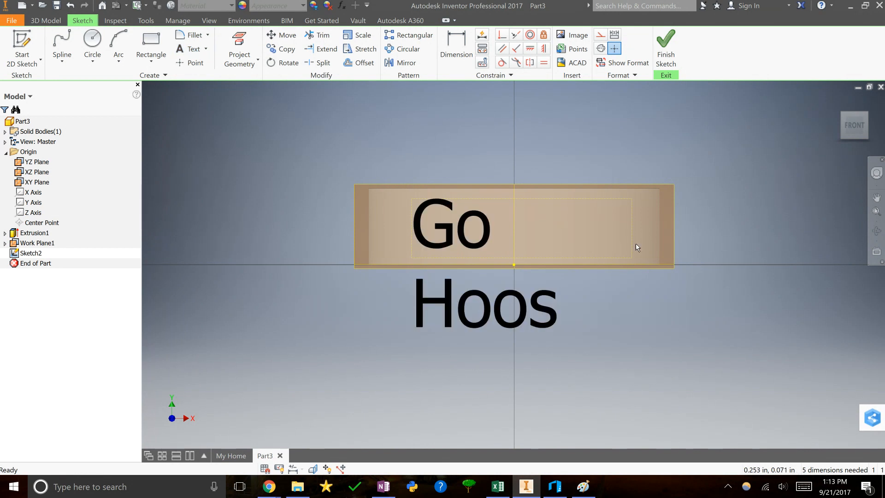
left_click_drag(632, 259, 709, 281)
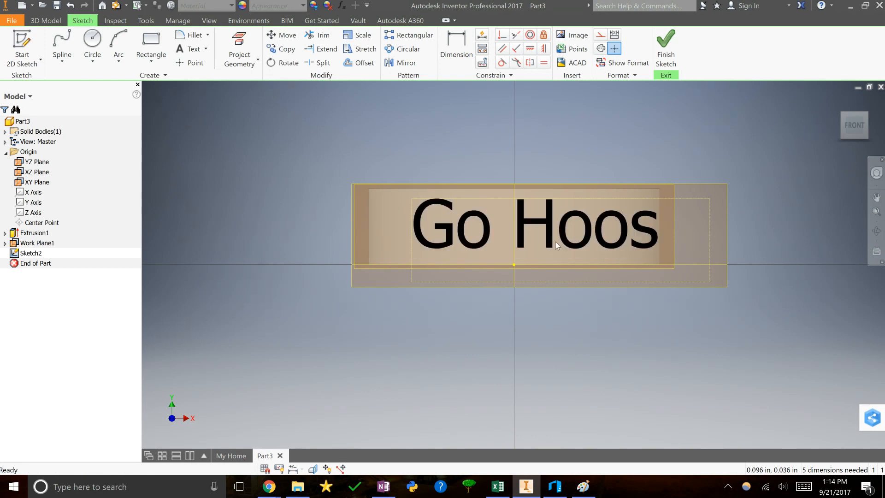
Format the whole "Go Hoos" text as bold Arial with a height of 0.125 in.
double_click(546, 226)
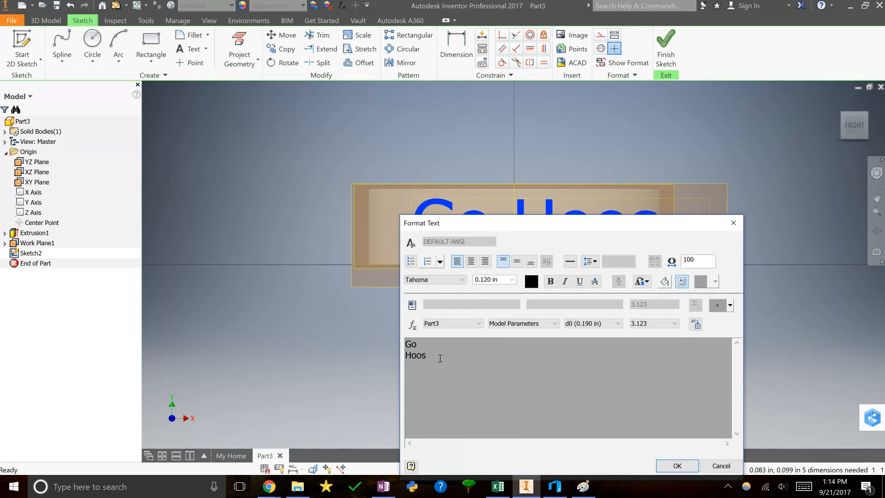
left_click_drag(441, 356, 380, 342)
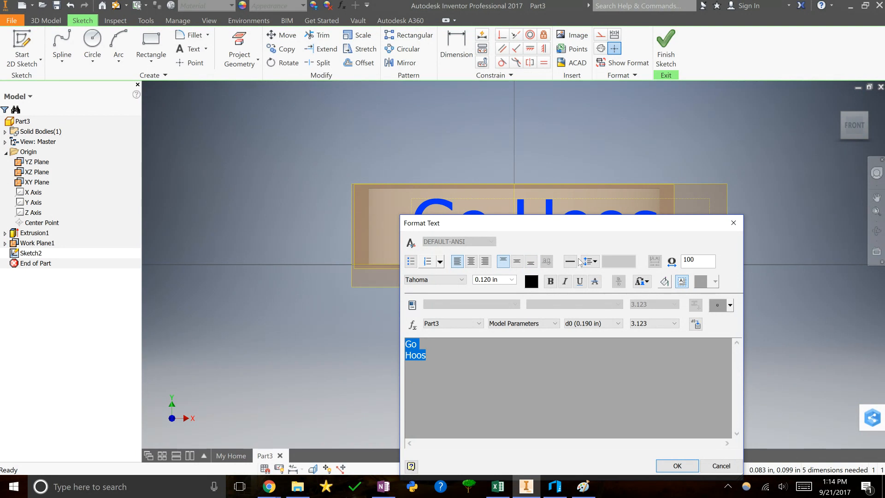
left_click(483, 279)
left_click(487, 280)
type("1")
left_click(462, 280)
scroll(503, 207, "up", 10)
left_click_drag(504, 207, 517, 28)
left_click(466, 163)
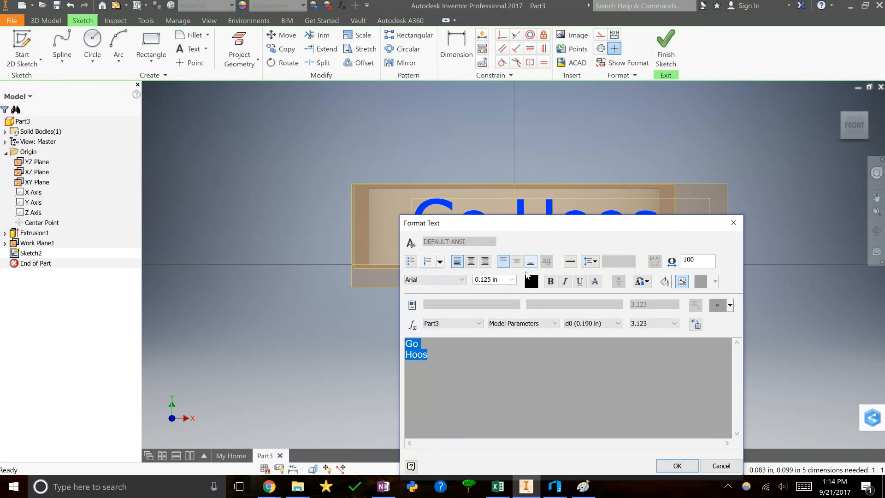
left_click(549, 281)
left_click(677, 465)
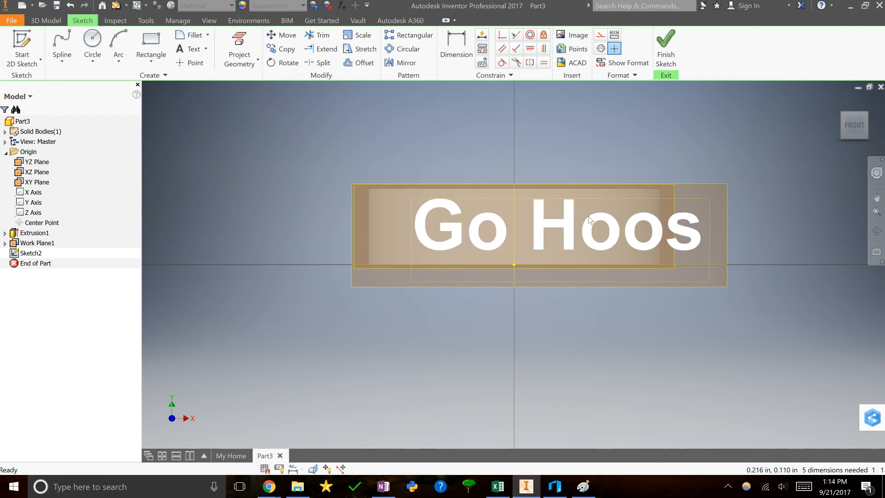
Move the text so it is centred across the ring's front and finish the sketch.
left_click_drag(617, 224, 562, 219)
left_click(665, 51)
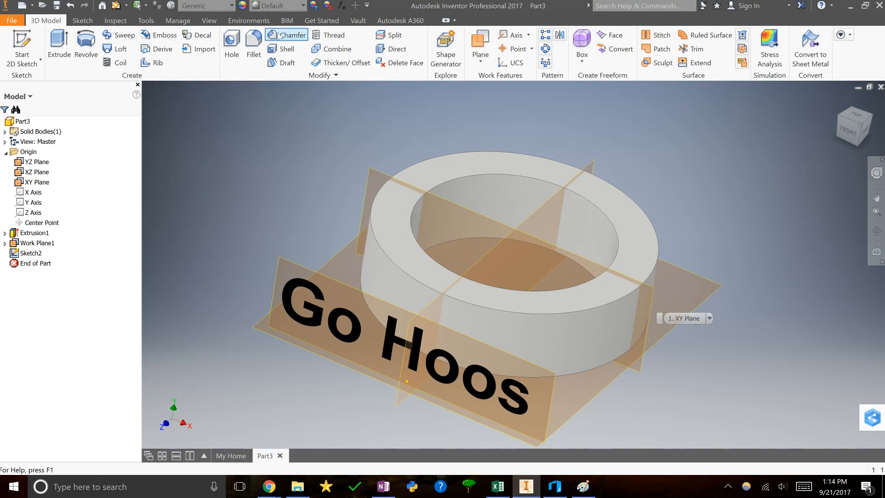
Try an Emboss that engraves into the ring and wraps to its outer face, checking the class ring in 3D Builder for reference.
left_click(164, 38)
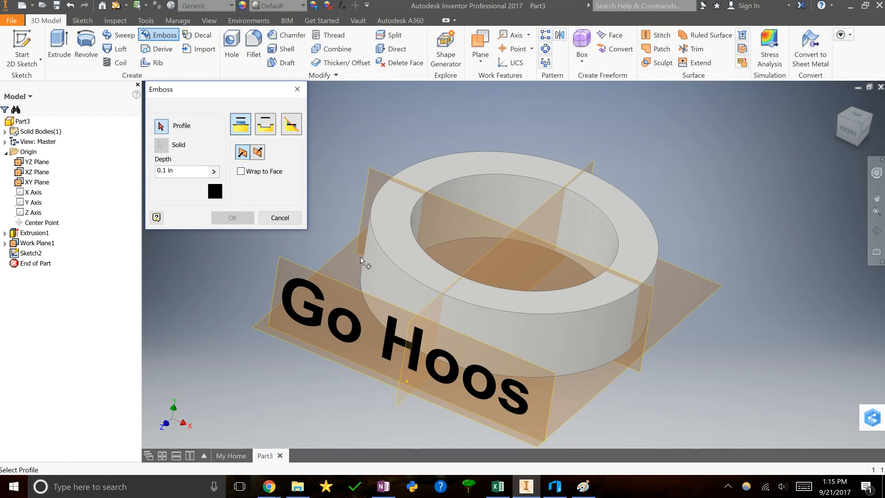
left_click(265, 120)
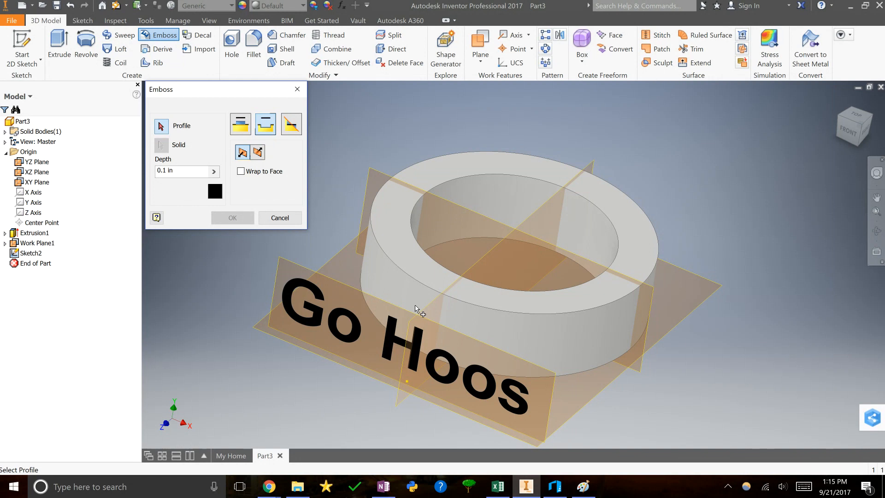
left_click(554, 486)
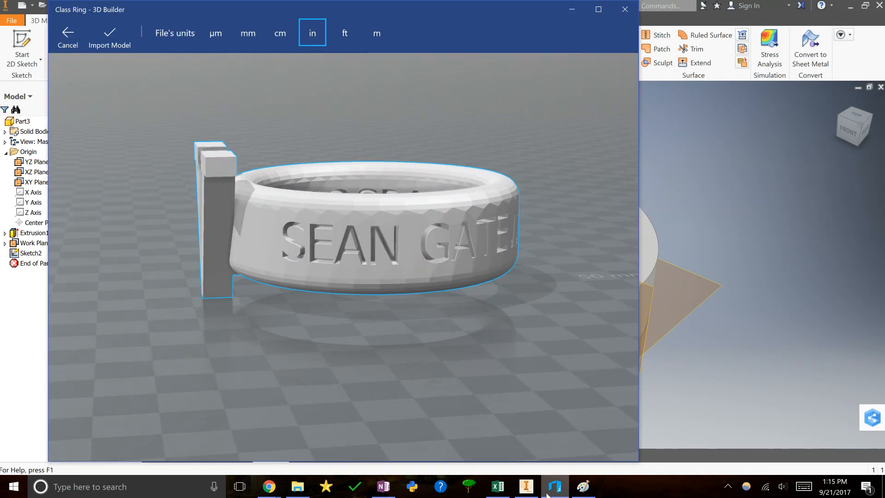
mouse_move(547, 495)
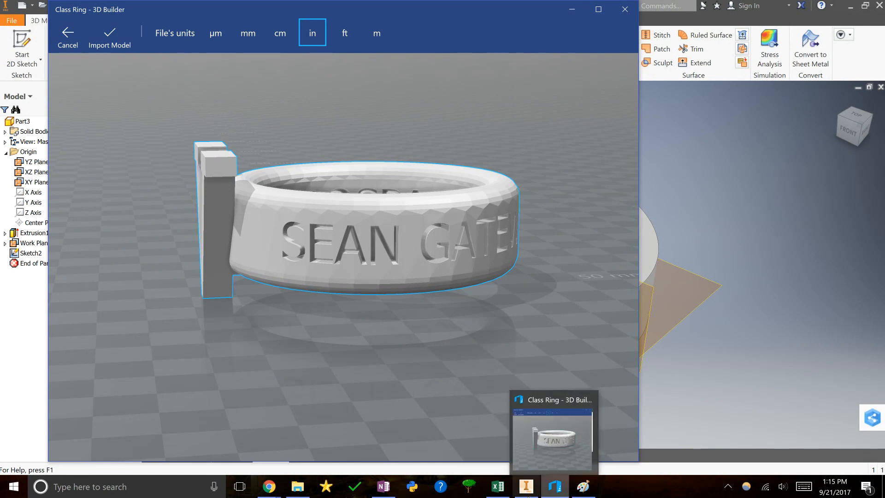
left_click(525, 486)
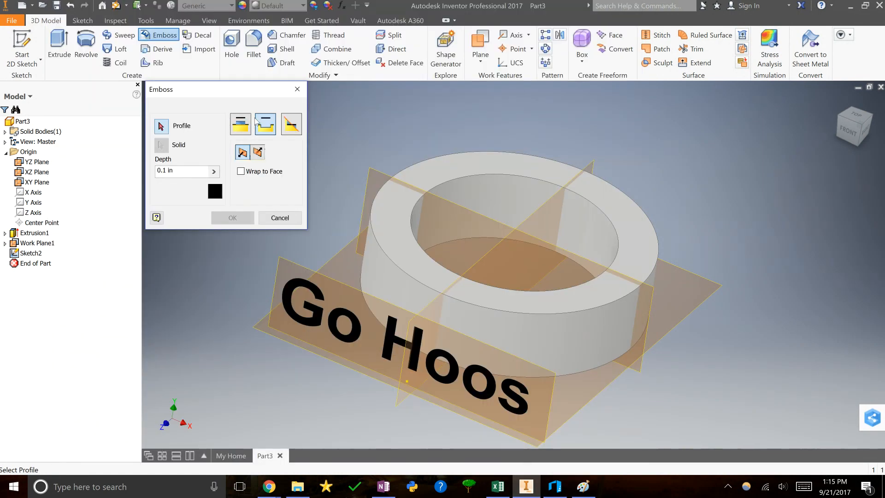
left_click(241, 171)
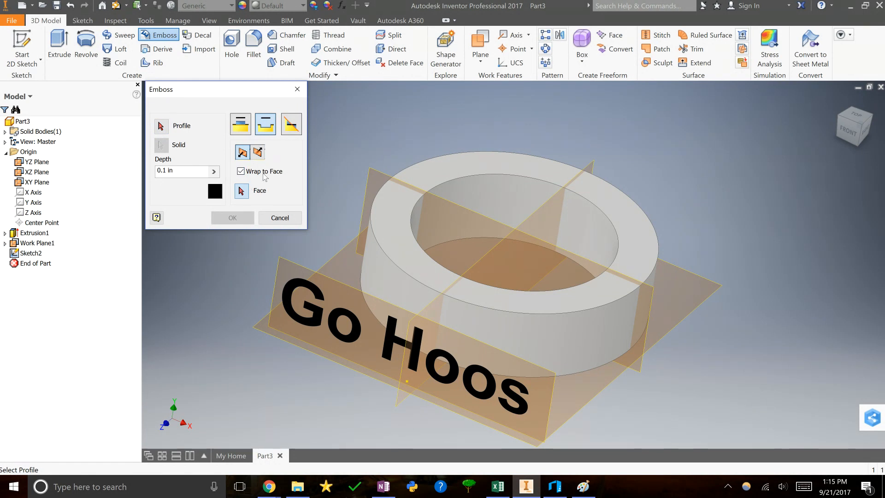
left_click(254, 192)
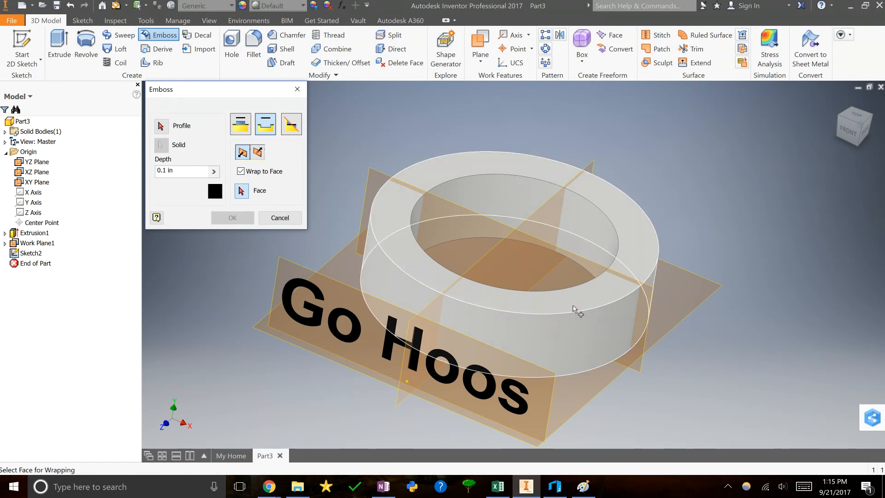
left_click(378, 276)
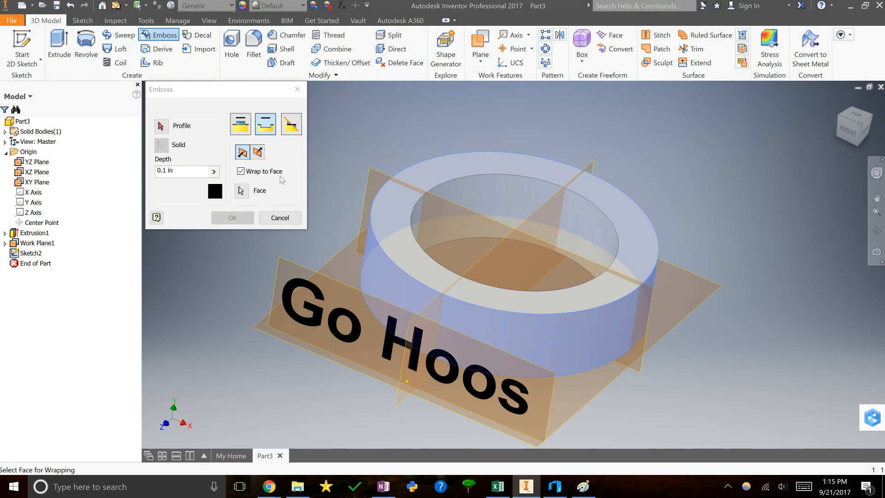
left_click(281, 221)
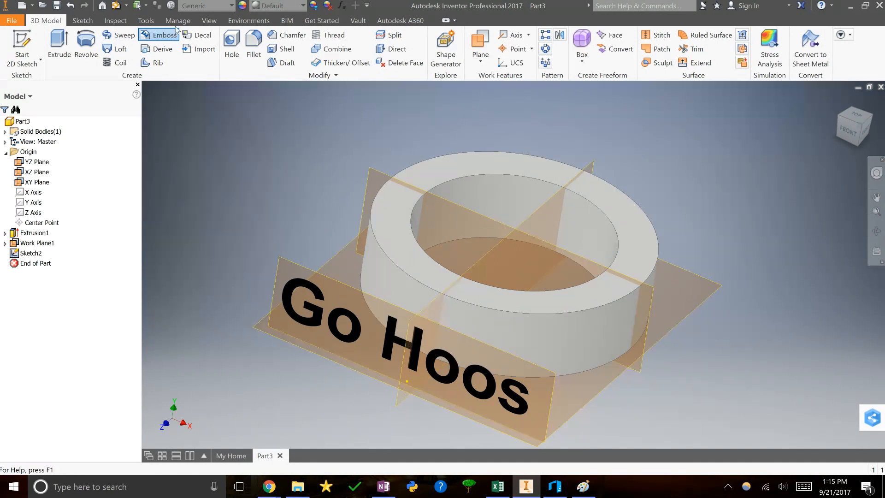
Emboss the "Go Hoos" text as an engraving 0.1 in deep, wrapped to the ring's outer face.
left_click(148, 35)
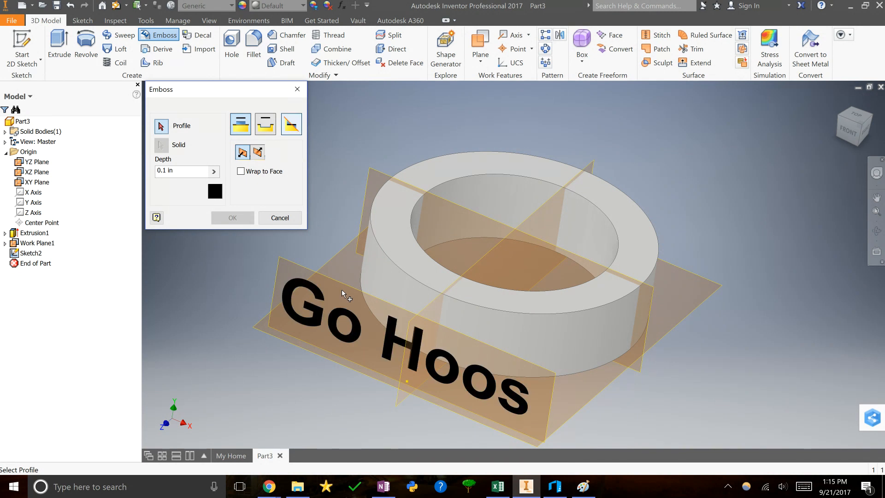
left_click(346, 314)
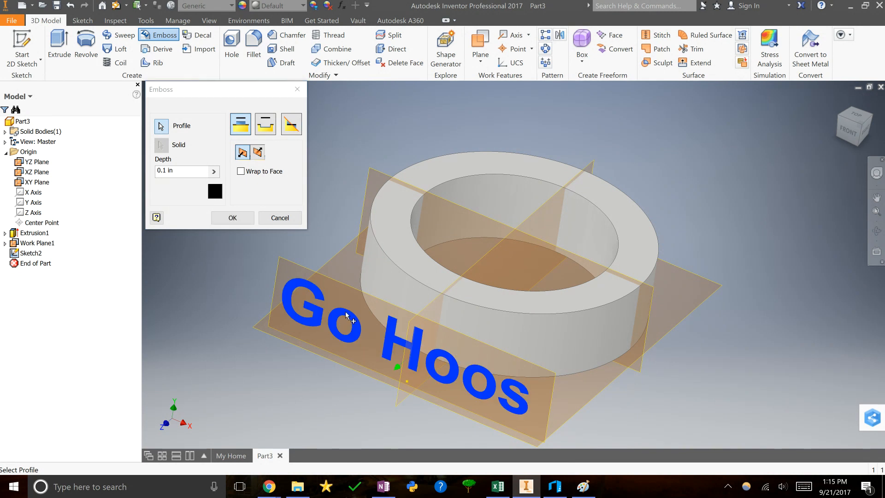
left_click(270, 126)
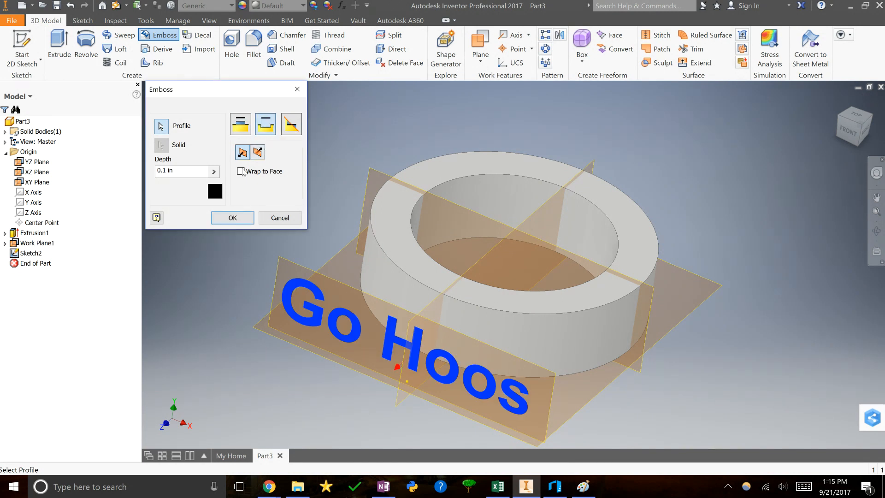
left_click(241, 172)
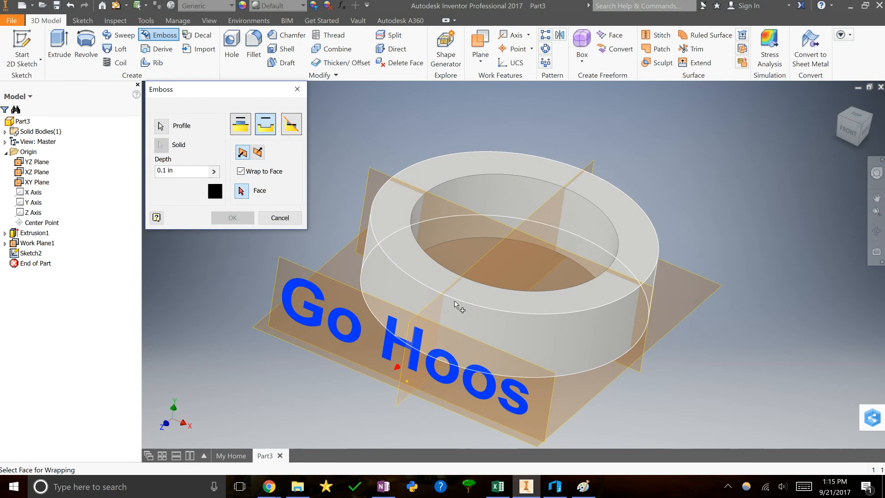
left_click(455, 304)
left_click(251, 219)
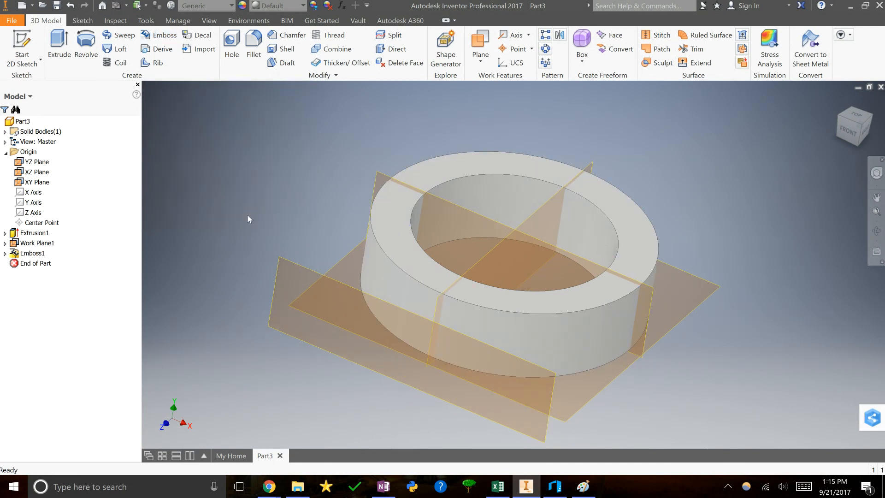
Reverse the emboss direction so "Go Hoos" is engraved on the side of the ring facing the offset work plane.
mouse_move(839, 127)
left_mouse_down()
mouse_move(852, 170)
mouse_move(860, 131)
left_mouse_up()
left_click_drag(643, 136, 674, 114)
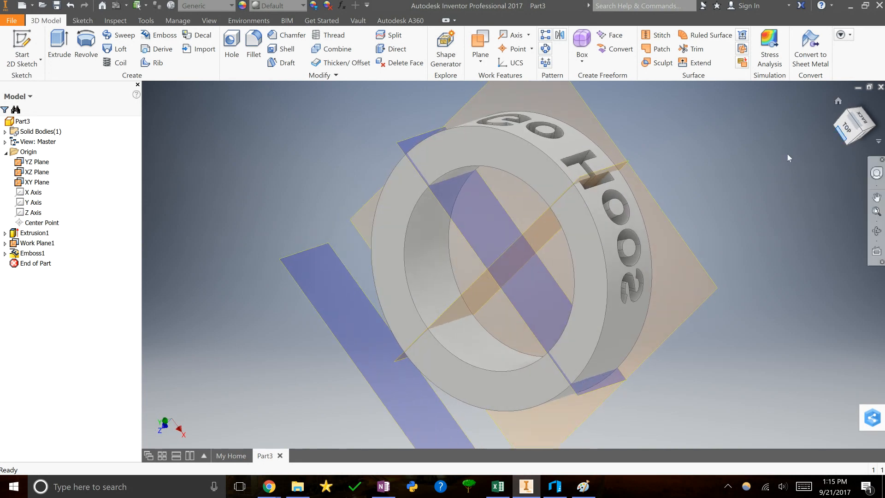
scroll(787, 158, "up", 3)
scroll(754, 146, "down", 4)
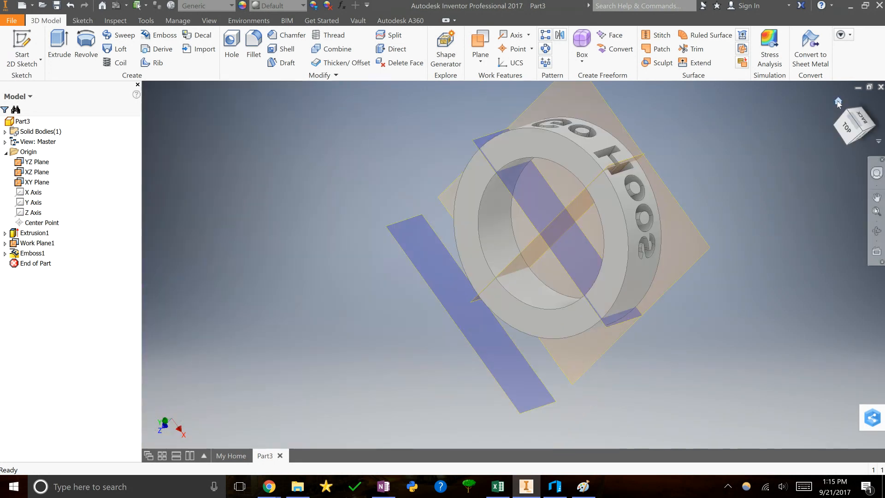
left_click(837, 101)
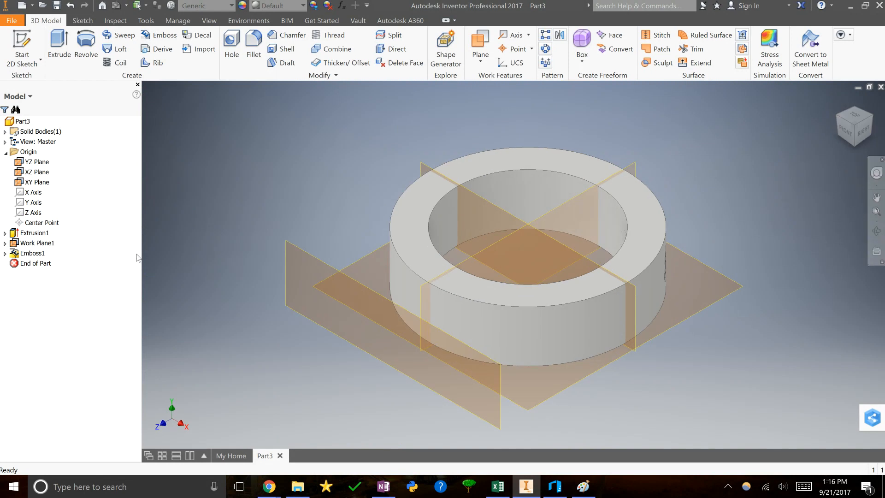
right_click(30, 253)
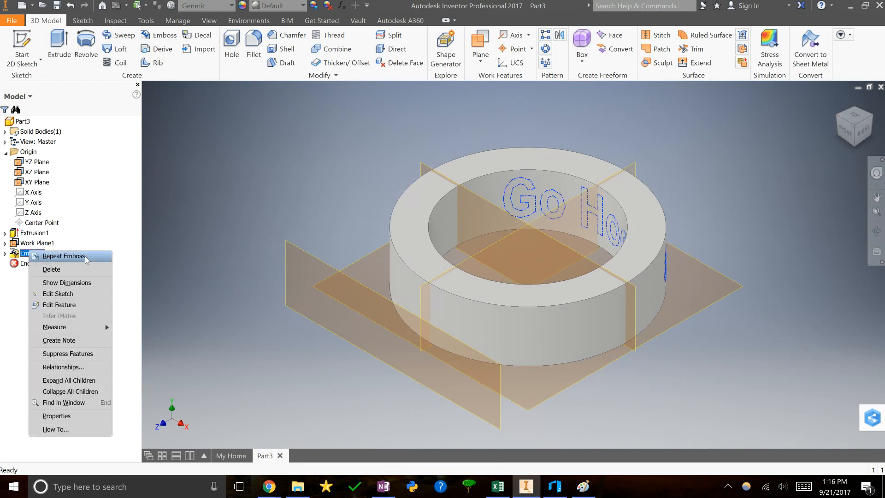
left_click(82, 305)
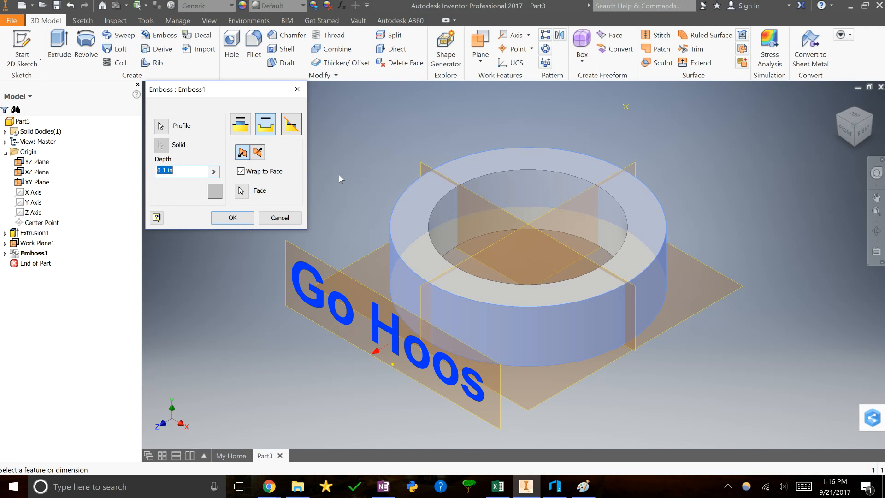
left_click(258, 153)
left_click(232, 217)
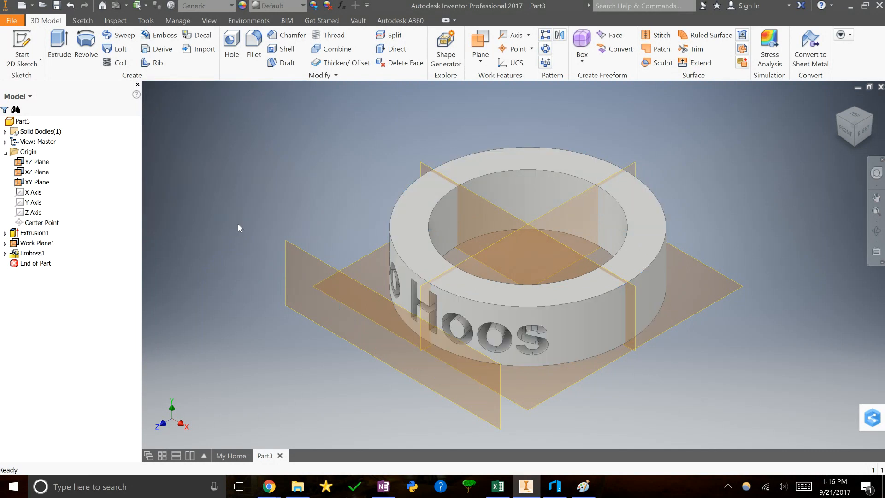
Examine the engraved text from the front and compare the ring's rounded edges with the reference class ring in 3D Builder.
left_click_drag(852, 126, 868, 128)
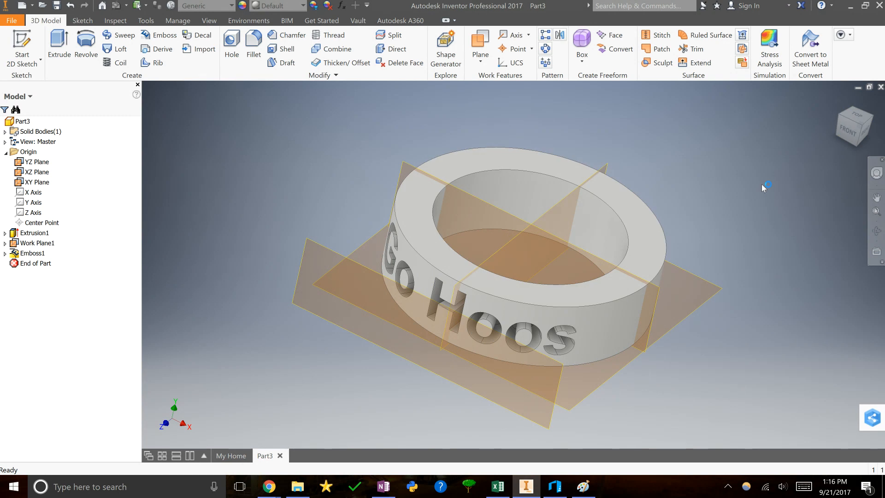
left_click(849, 134)
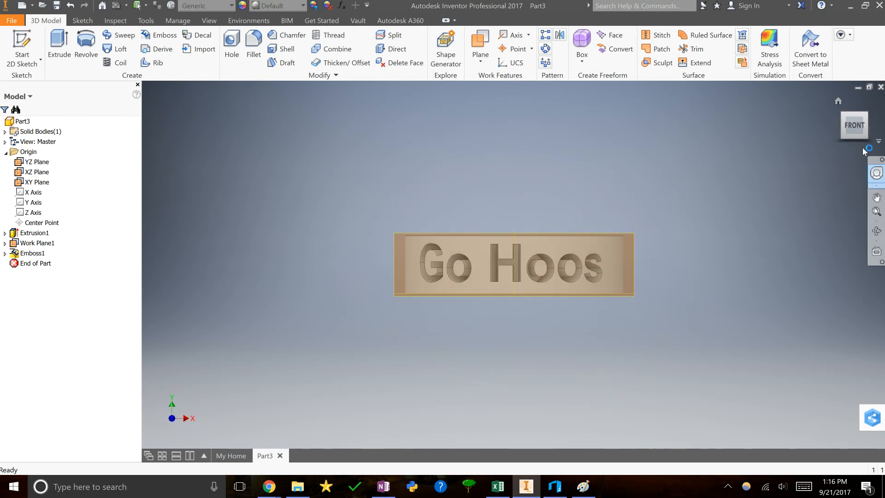
mouse_move(494, 350)
middle_mouse_down("shift")
mouse_move(414, 351)
mouse_move(414, 443)
mouse_move(415, 369)
mouse_move(489, 369)
middle_mouse_up("shift")
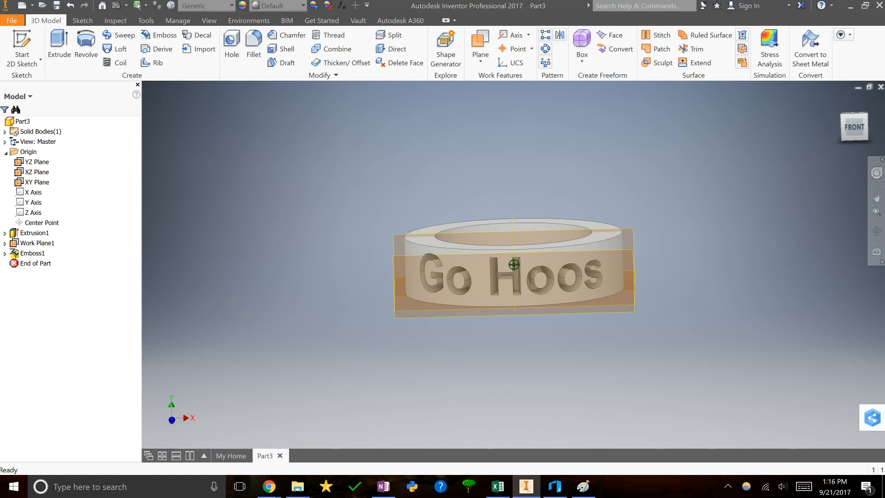
middle_click_drag(513, 264, 524, 261, "shift")
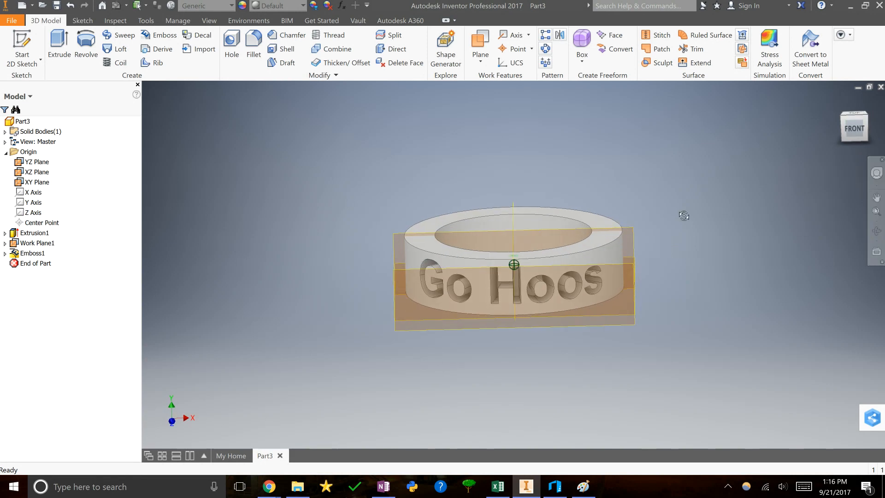
left_click(861, 121)
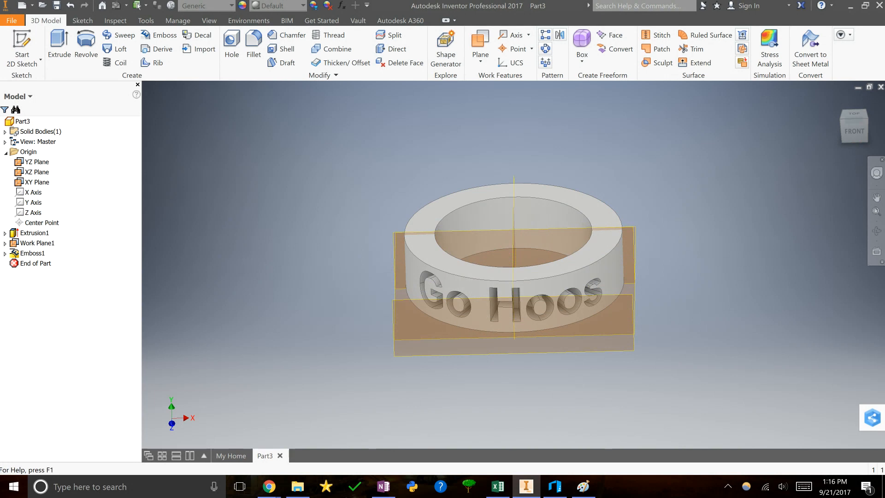
left_click(555, 486)
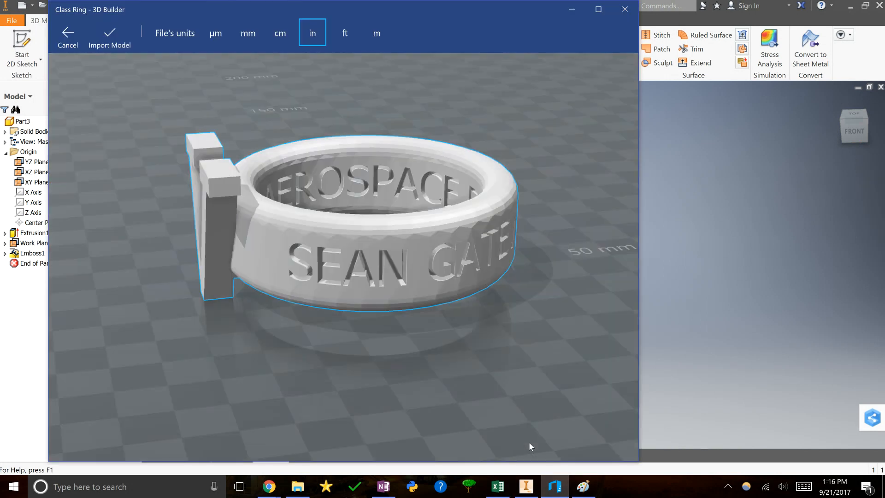
left_click_drag(529, 446, 529, 460)
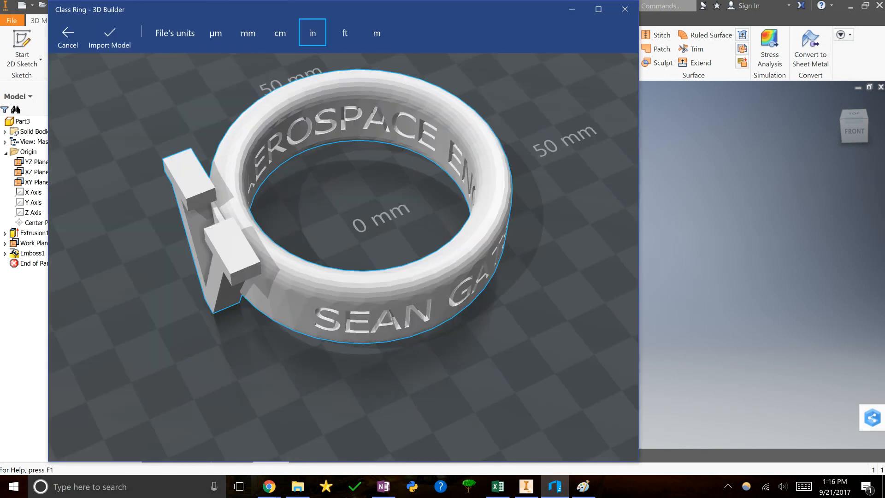
scroll(343, 257, "up", 4)
scroll(344, 257, "down", 1)
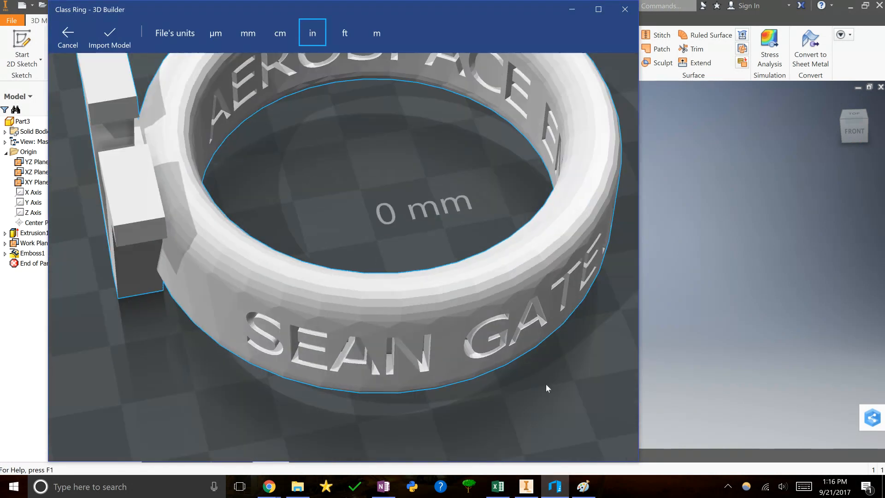
left_click(555, 486)
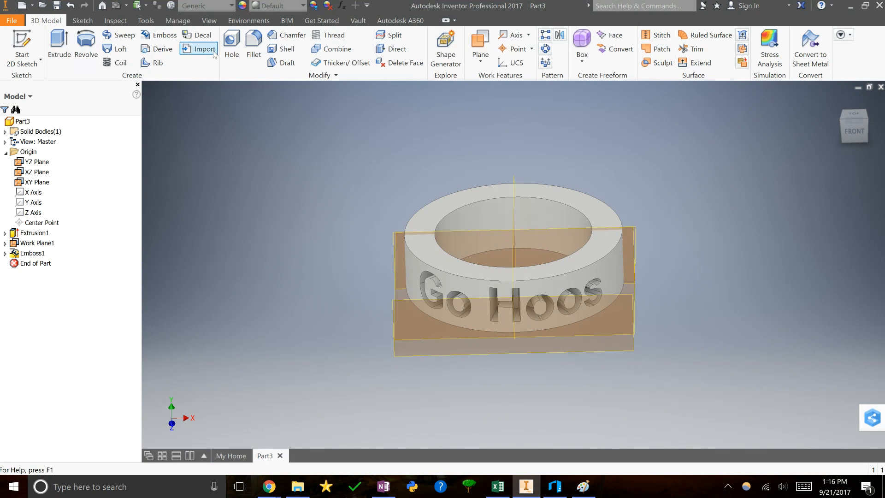
Start a constant fillet on the ring's upper outer edge and try a radius of 0.1 in.
left_click(255, 55)
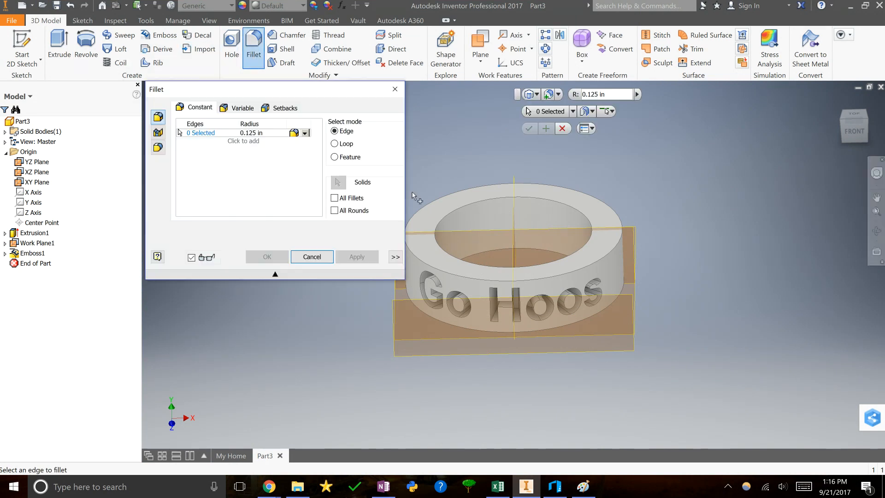
left_click(395, 89)
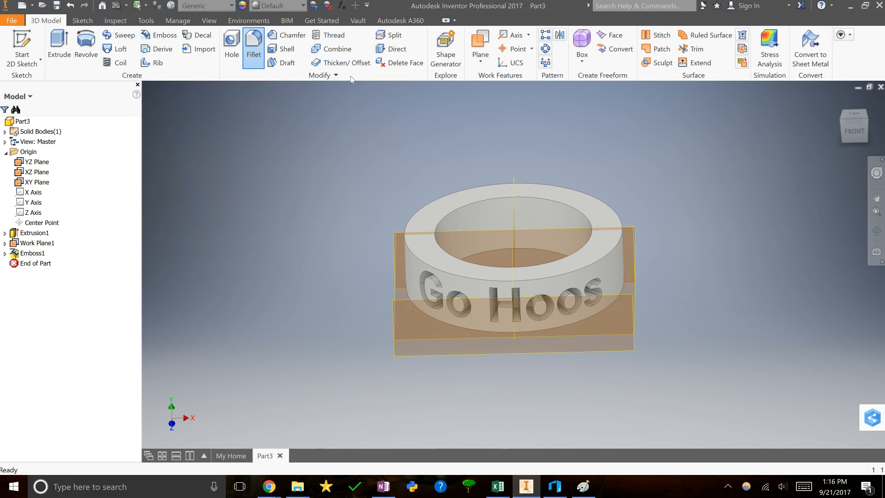
left_click(253, 55)
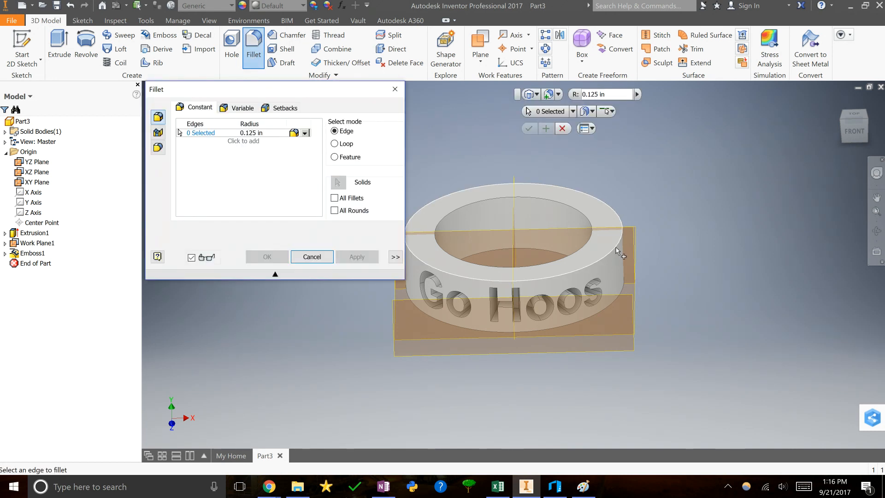
left_click(616, 251)
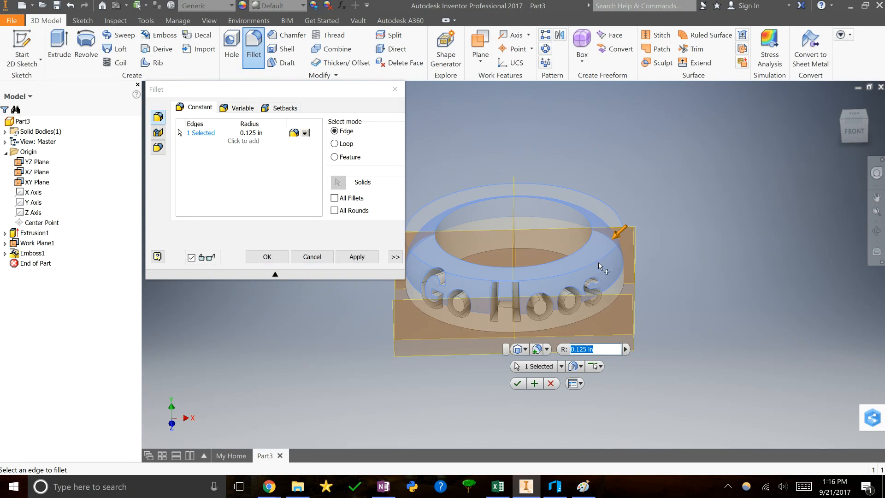
left_click(584, 349)
left_click_drag(584, 350, 583, 349)
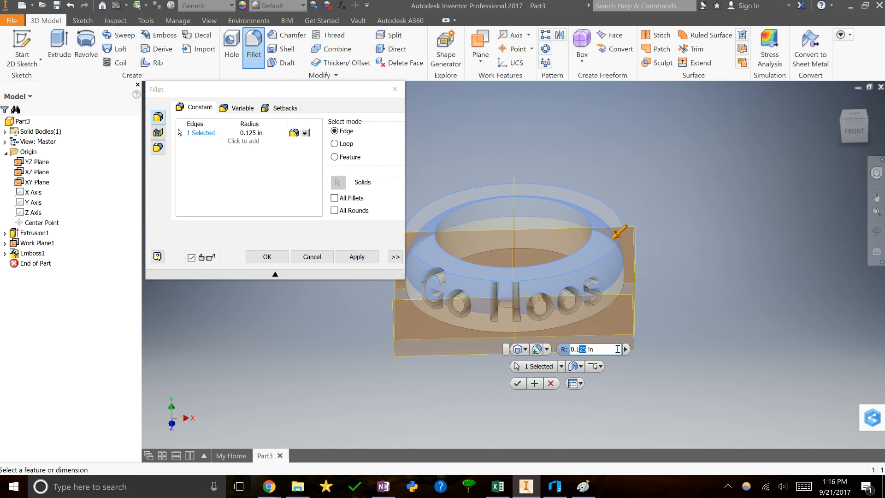
key("BackSpace")
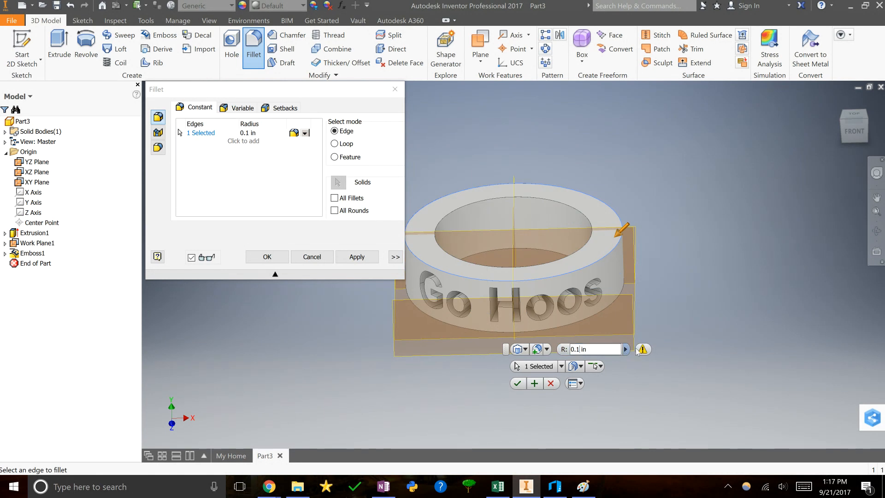
left_click(642, 349)
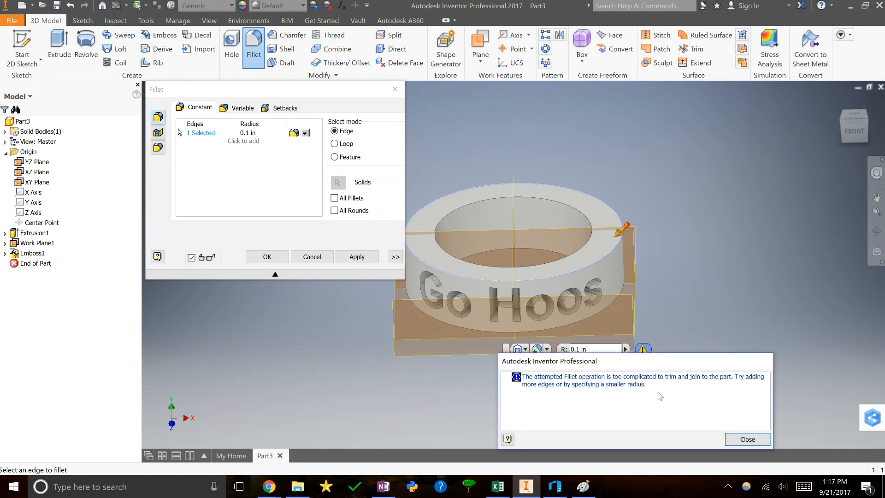
left_click(753, 444)
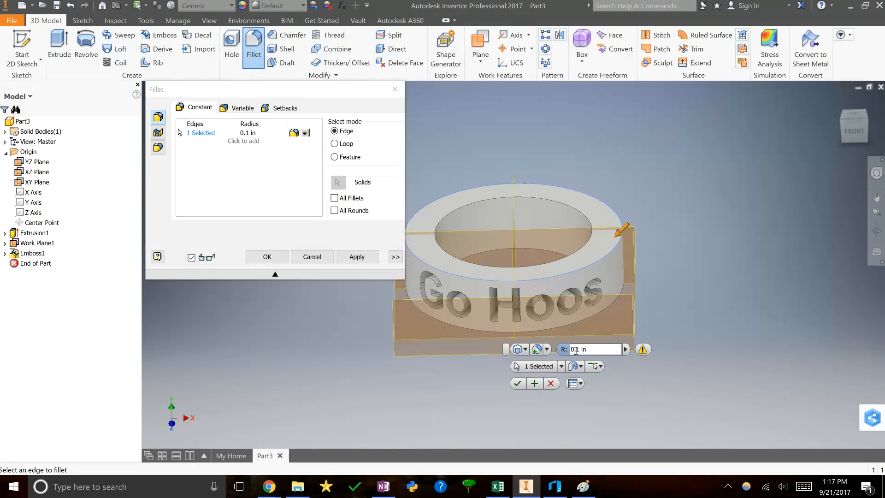
Test smaller fillet radii on the ring's upper outer edge and apply the fillet at 0.07 in.
key("BackSpace")
type("5")
key("BackSpace")
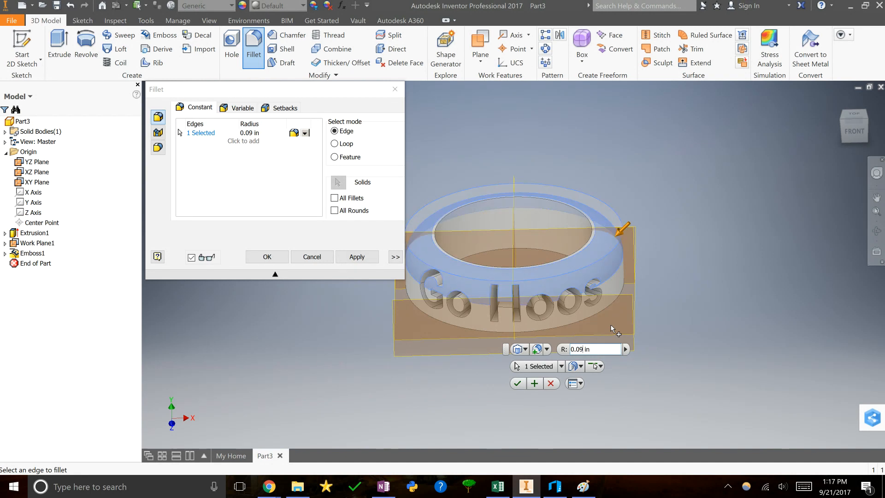
key("BackSpace")
type("58")
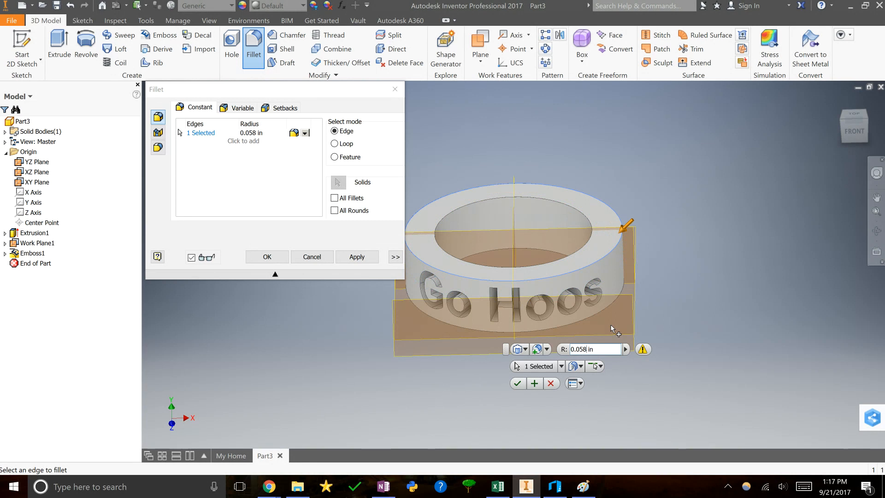
key("BackSpace")
type("99")
key("BackSpace")
key("BackSpace")
type("6")
key("BackSpace")
type("7")
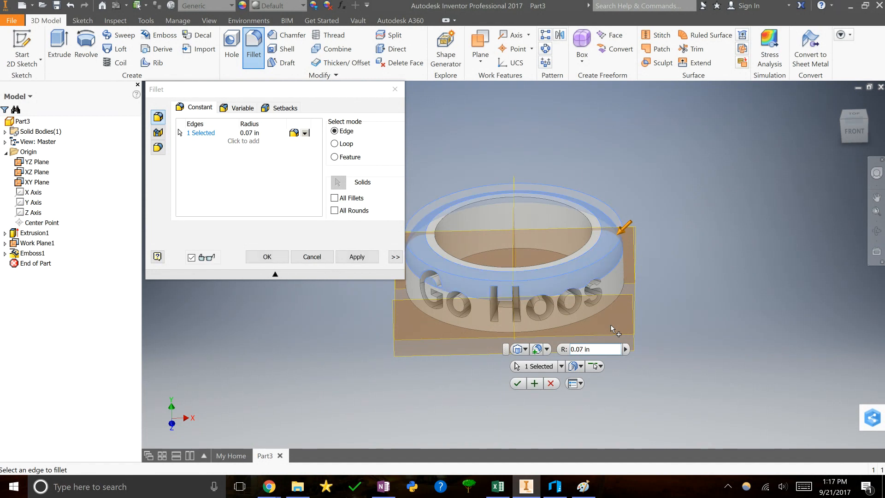
left_click(518, 383)
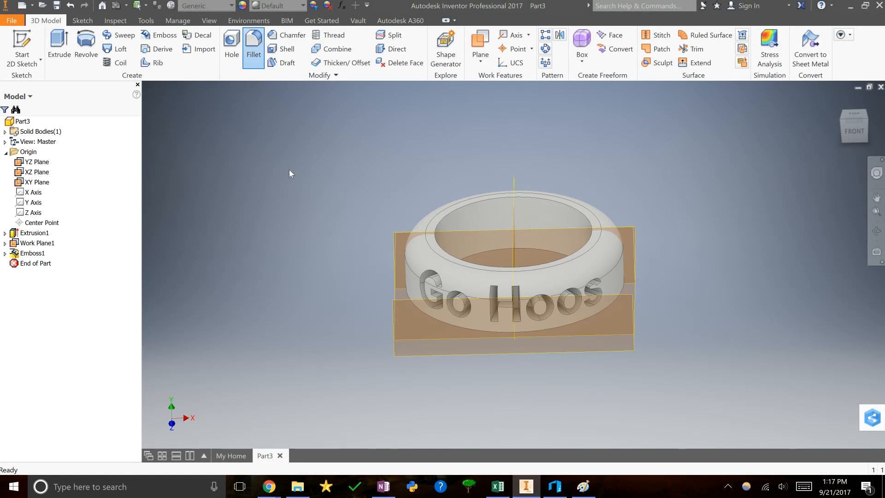
Edit the fillet on the ring's upper outer edge, trying a radius of 0.065 in before setting it to 0.066 in.
scroll(491, 290, "up", 3)
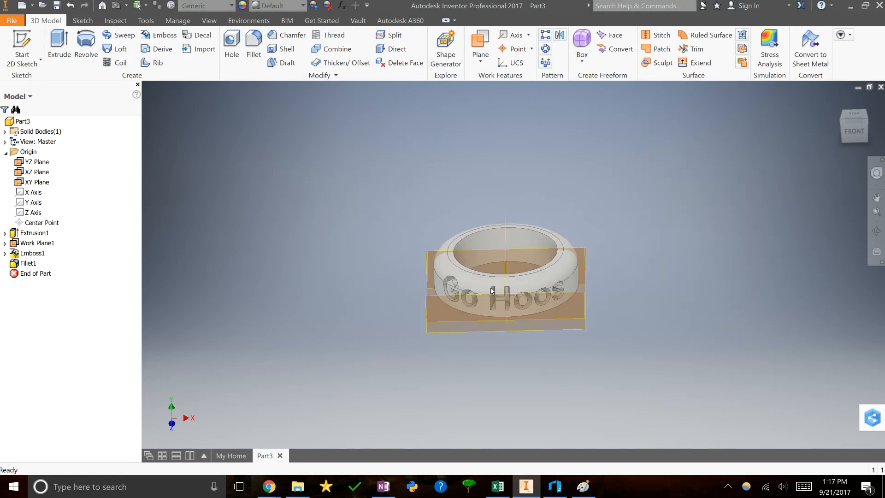
scroll(491, 291, "down", 5)
scroll(383, 270, "up", 2)
left_click(27, 253)
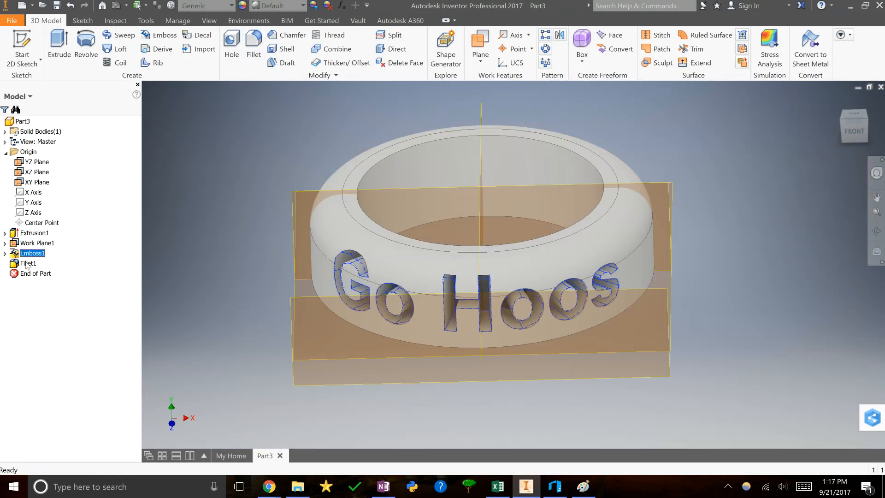
left_click(27, 263)
right_click(27, 263)
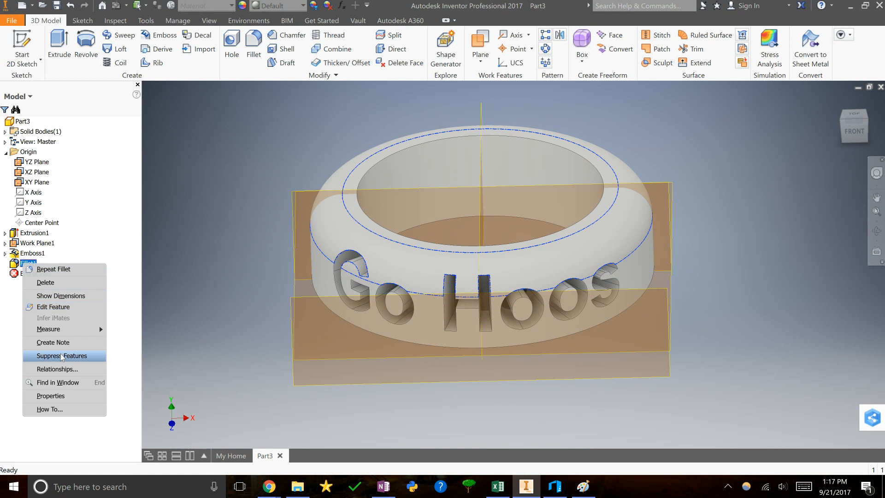
left_click(75, 306)
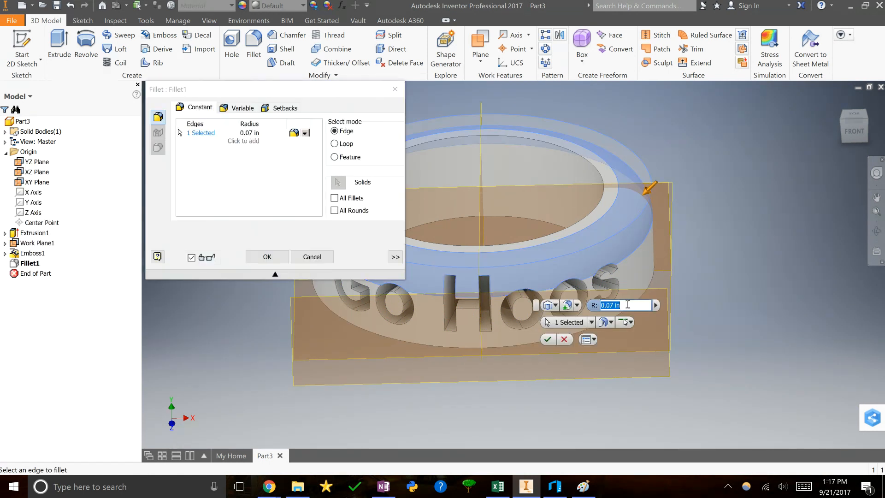
left_click(614, 305)
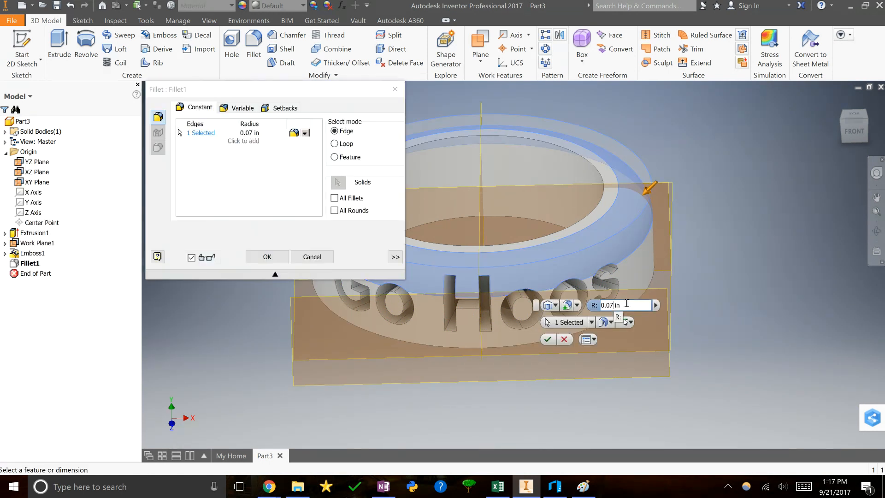
key("BackSpace")
type("65")
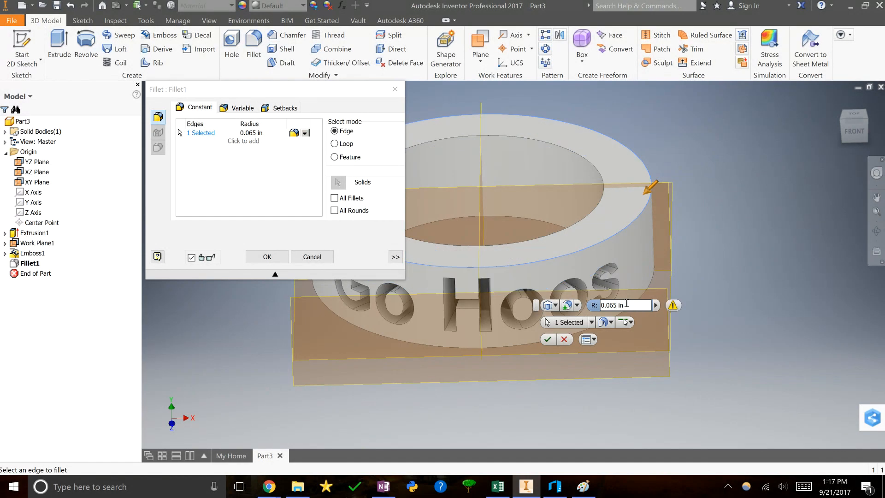
key("BackSpace")
type("4")
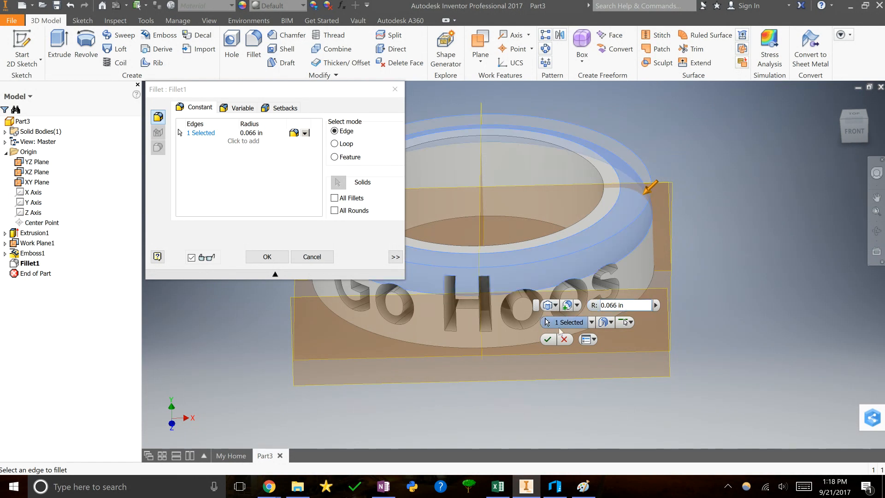
left_click(547, 340)
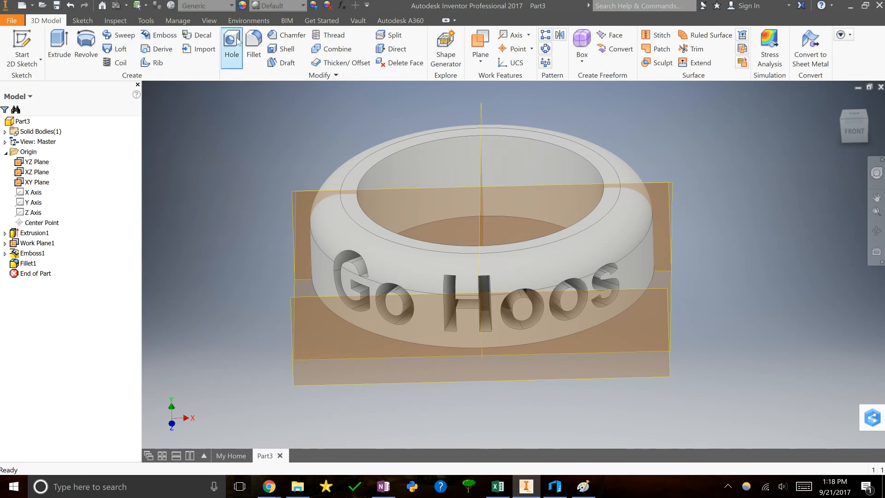
Fillet the ring's upper inner edge with a constant radius of 0.07 in.
left_click(256, 50)
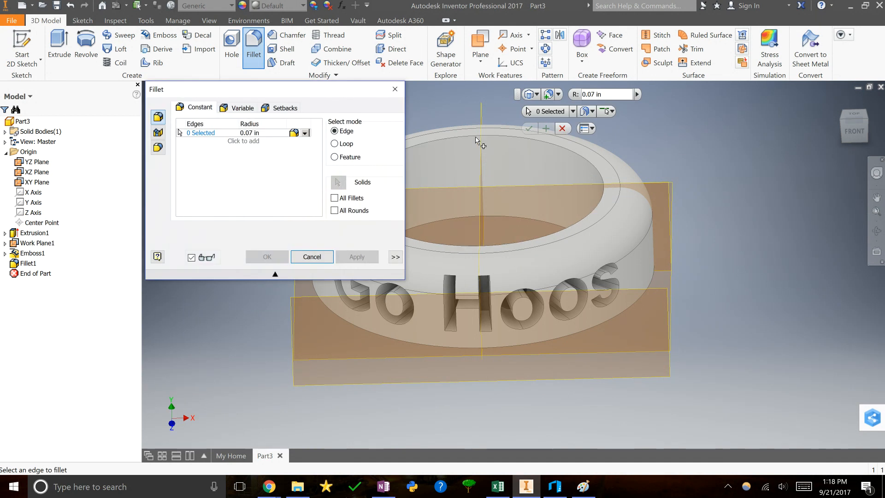
left_click(476, 138)
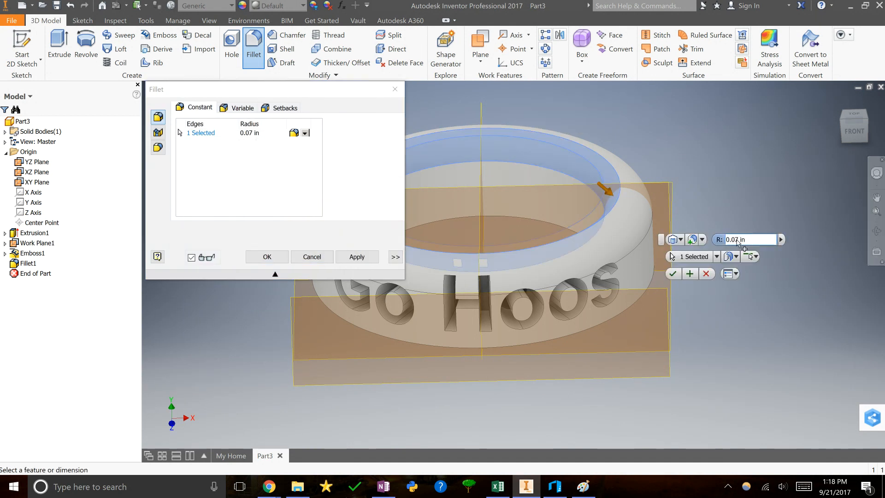
left_click(673, 273)
Fillet the inner and outer edges on the ring's underside with a constant radius of 0.07 in.
mouse_move(843, 139)
left_mouse_down()
mouse_move(829, 99)
mouse_move(811, 93)
mouse_move(804, 72)
left_mouse_up()
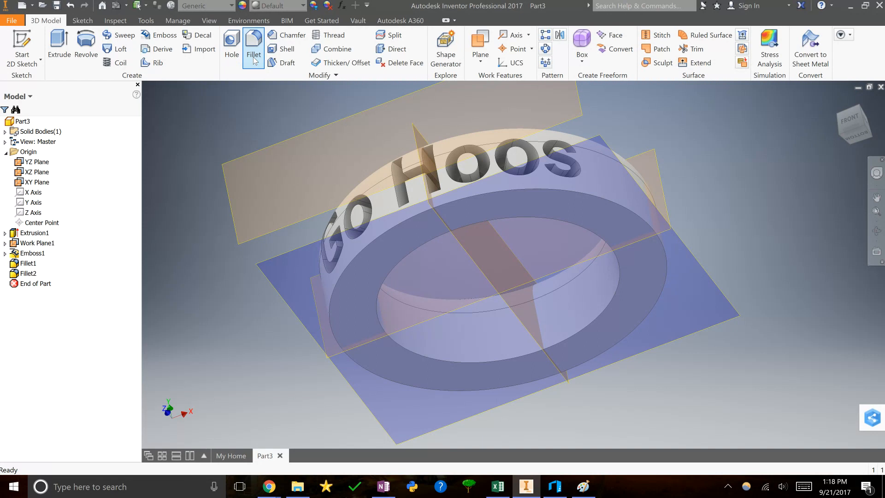
left_click(253, 54)
left_click(516, 359)
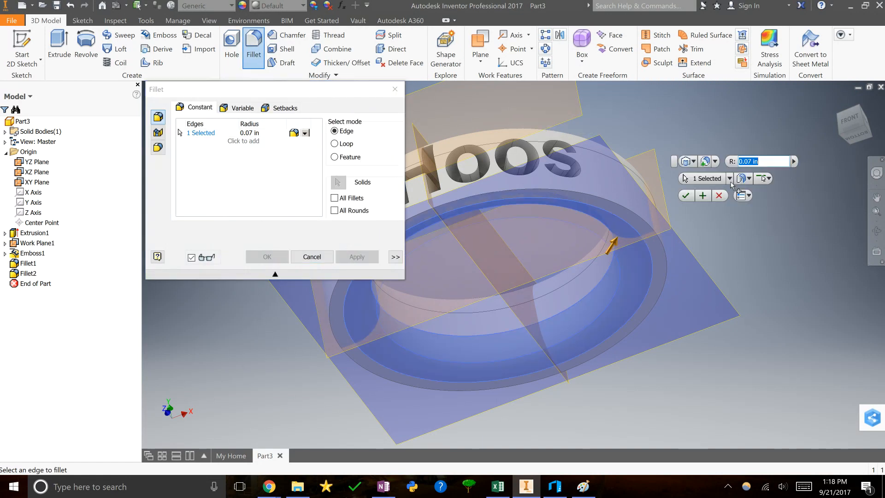
left_click(685, 195)
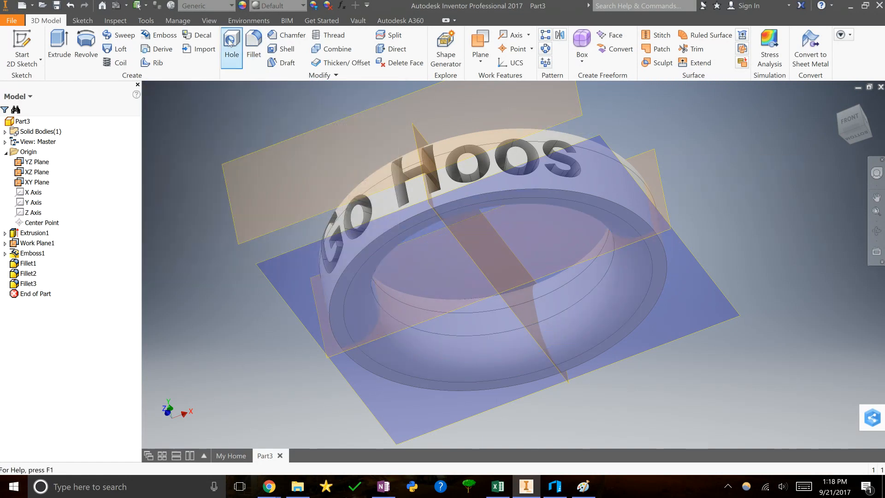
left_click(253, 55)
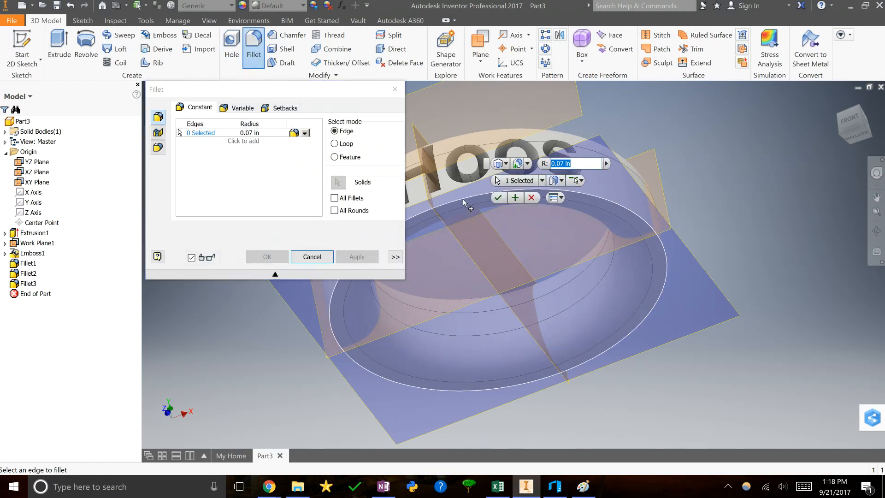
left_click(462, 199)
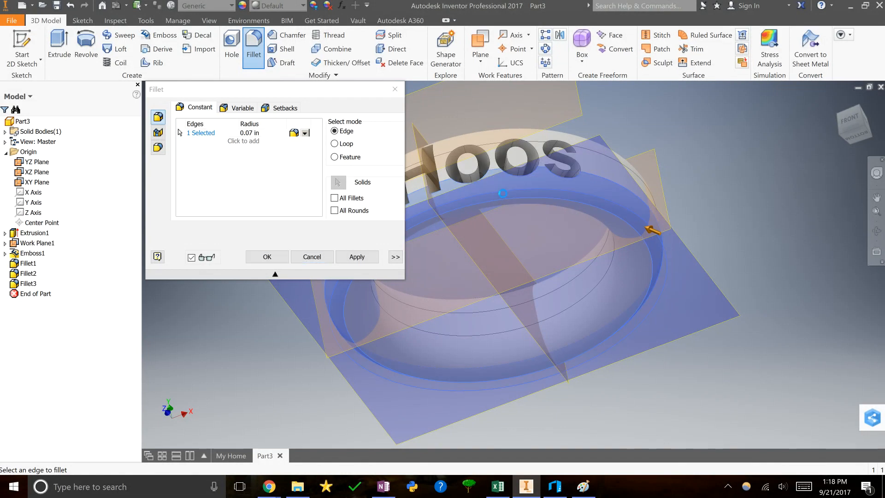
key("Return")
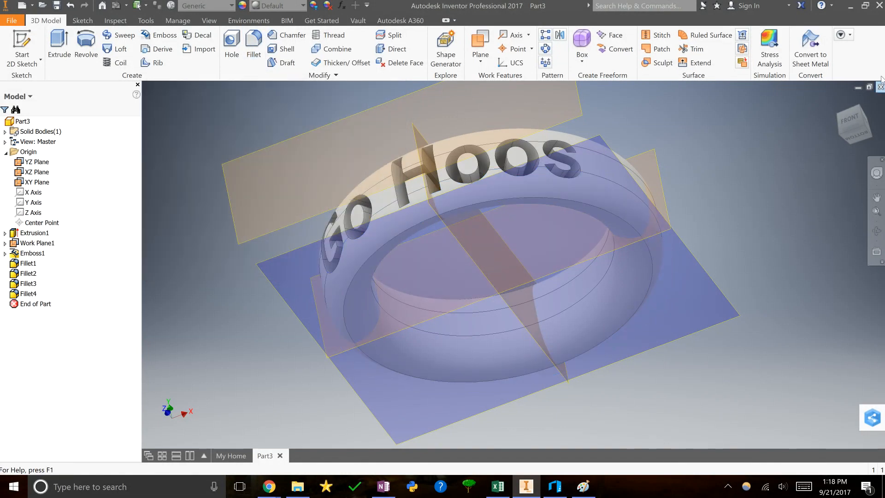
Reopen the "Go Hoos" emboss feature and check its depth setting.
left_click(850, 121)
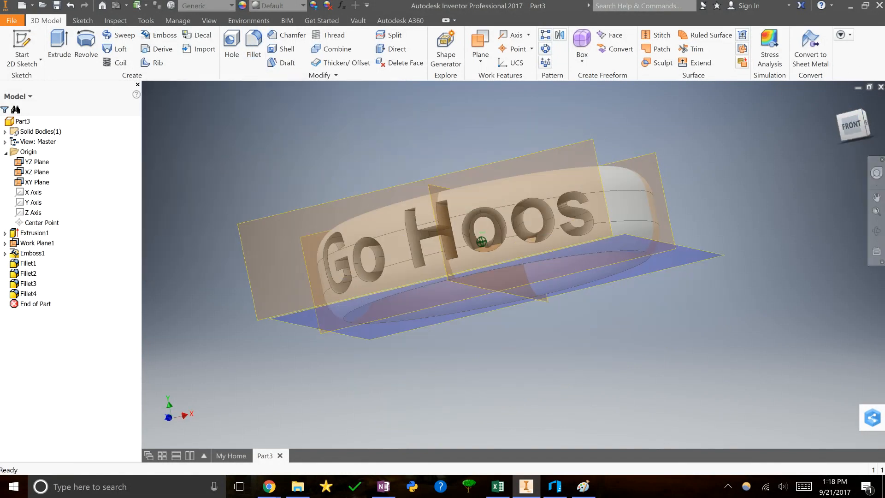
mouse_move(480, 241)
middle_mouse_down("shift")
mouse_move(481, 341)
mouse_move(481, 263)
mouse_move(481, 318)
mouse_move(424, 314)
mouse_move(387, 267)
mouse_move(359, 308)
mouse_move(295, 300)
mouse_move(359, 295)
mouse_move(414, 276)
mouse_move(461, 226)
mouse_move(484, 230)
mouse_move(512, 341)
mouse_move(590, 399)
mouse_move(623, 113)
middle_mouse_up("shift")
right_click(27, 254)
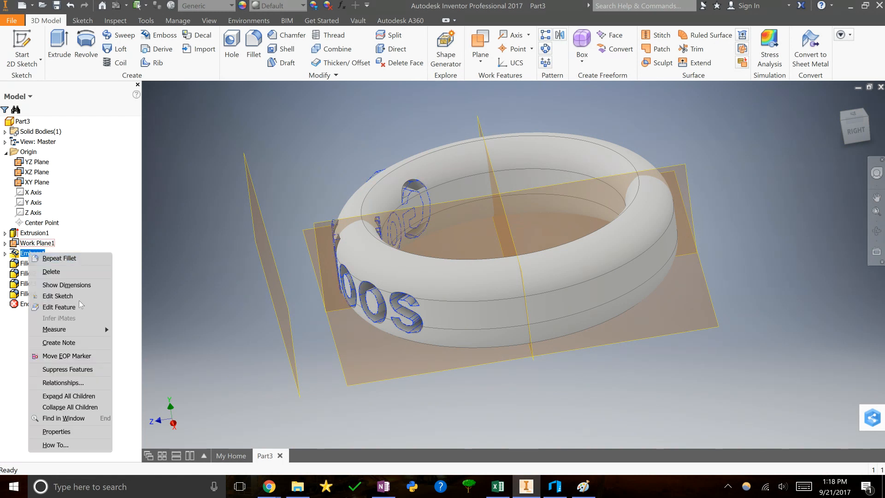
left_click(59, 307)
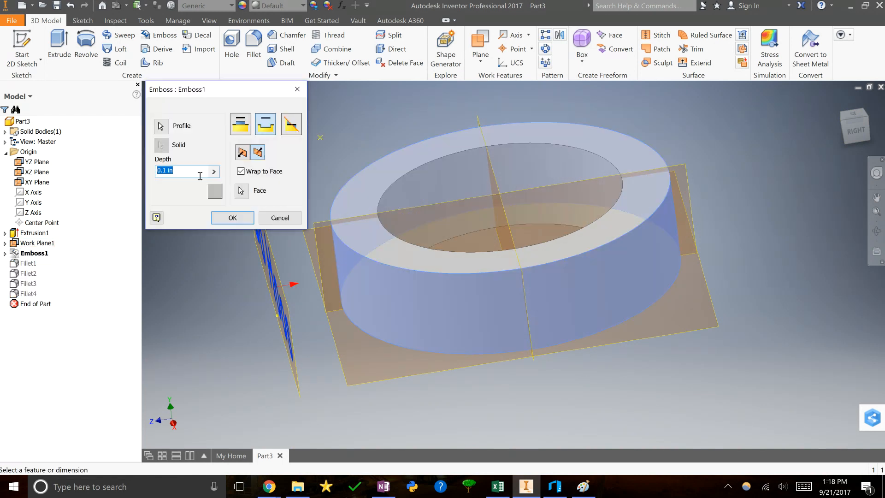
left_click(165, 171)
key("Return")
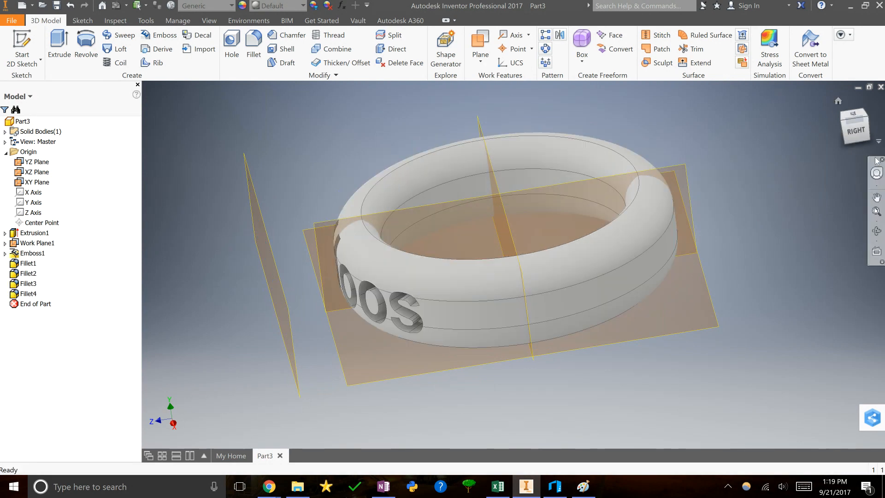
Examine the filleted ring from several angles and compare it with the reference class ring in 3D Builder.
left_click_drag(854, 125, 818, 233)
left_click(851, 135)
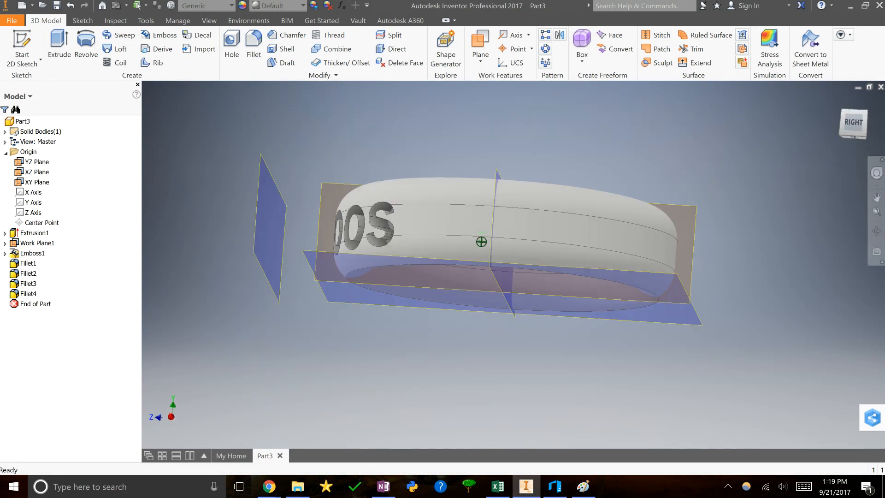
left_click(843, 124)
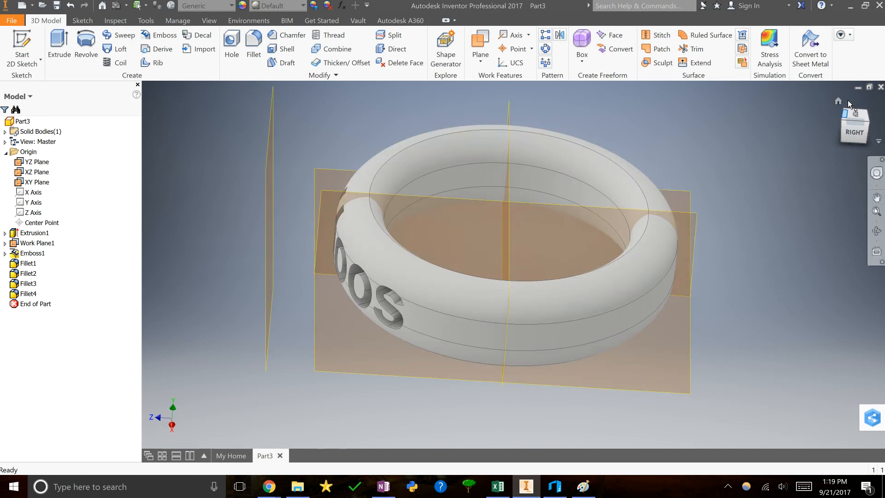
left_click_drag(843, 124, 847, 114)
left_click(555, 486)
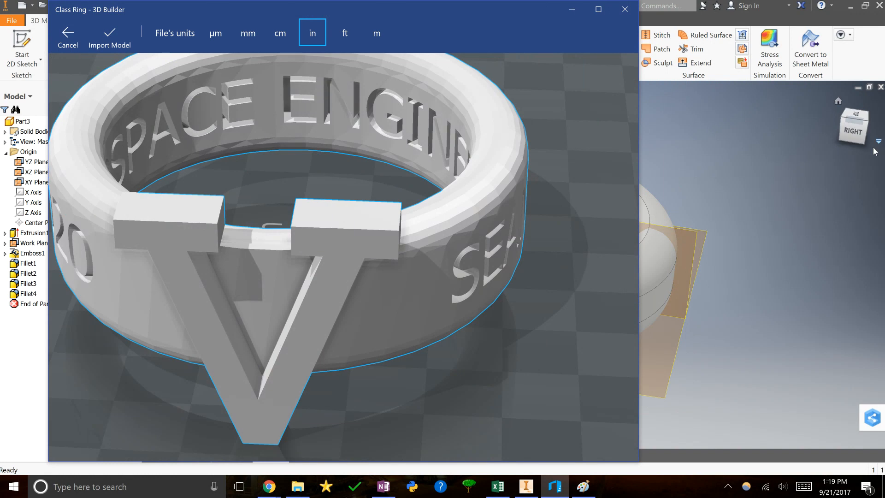
left_click(778, 164)
Create a work plane offset 0.5 in from the XY plane.
left_click_drag(860, 133, 834, 159)
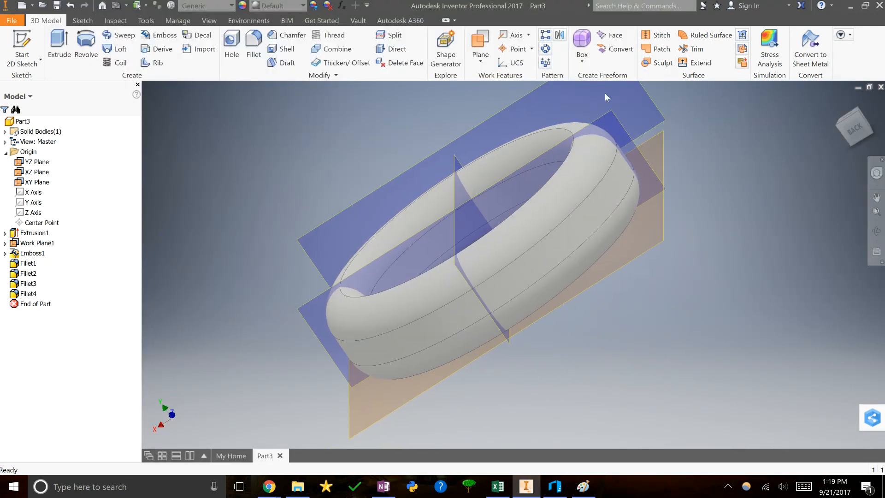
left_click(482, 65)
left_click(458, 107)
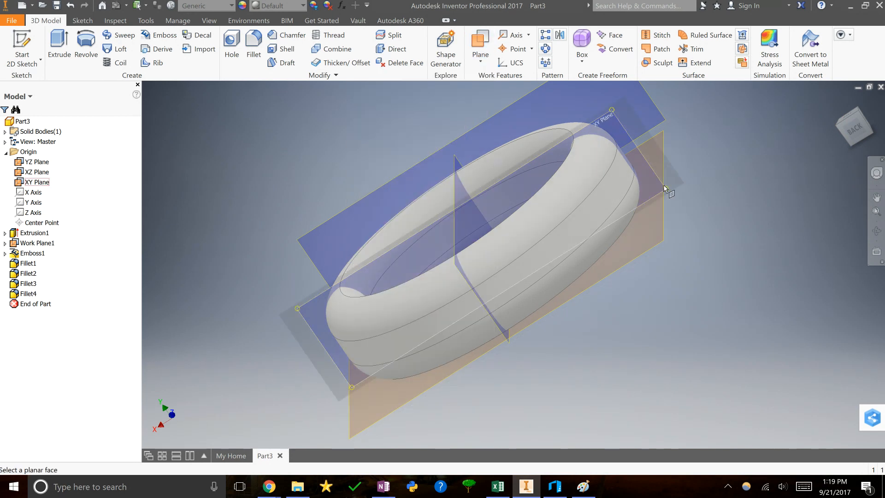
left_click(665, 188)
left_click(502, 195)
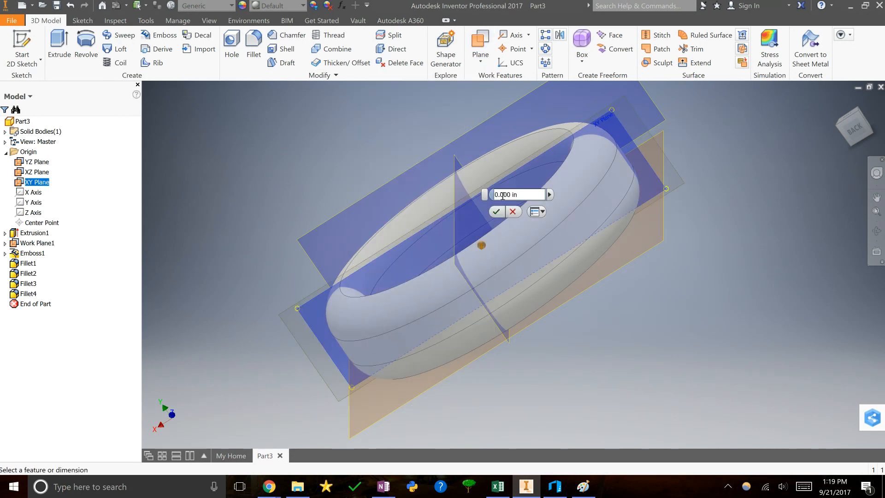
type("1")
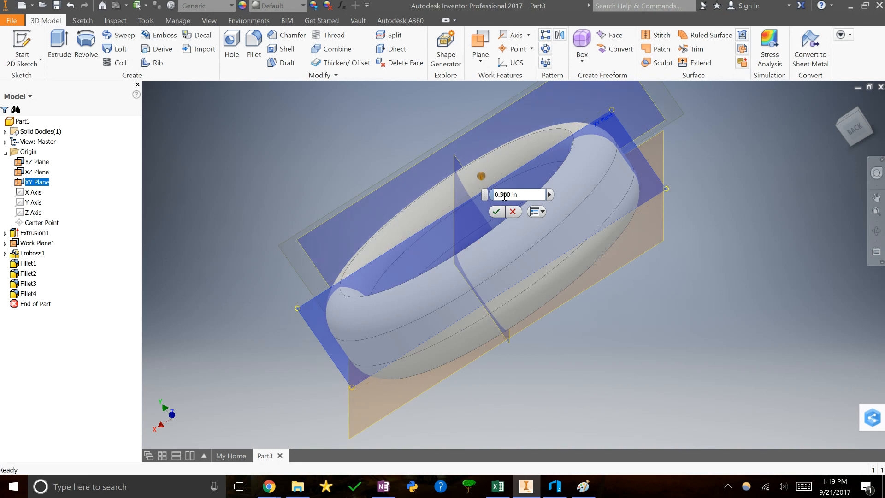
key("Return")
Set the new work plane's offset from the XY plane to -0.5 in, moving it to the side opposite the engraved text.
left_click(840, 118)
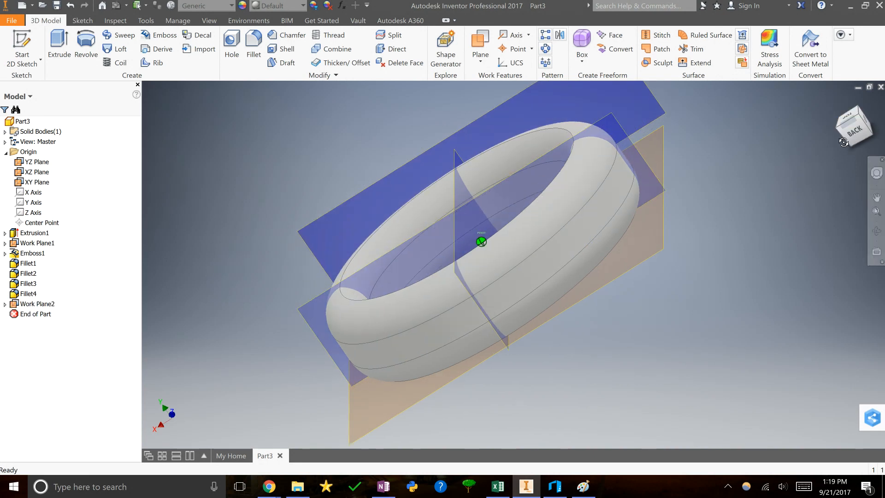
left_click(849, 123)
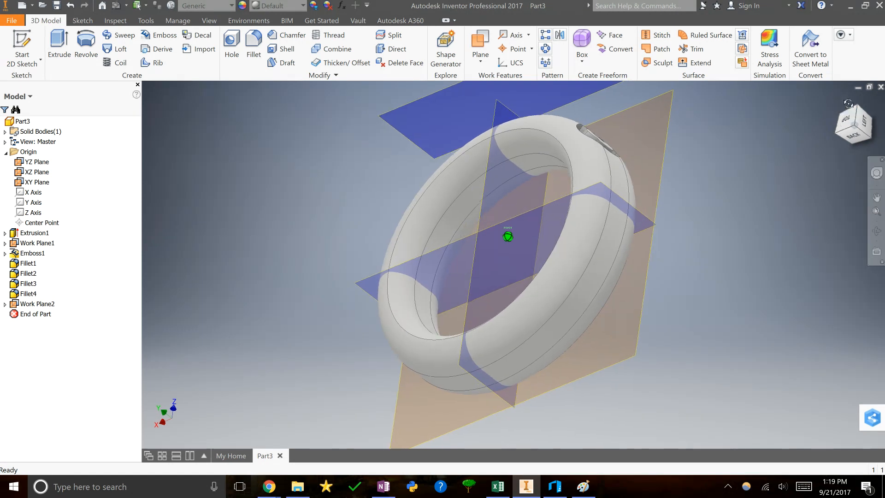
right_click(33, 305)
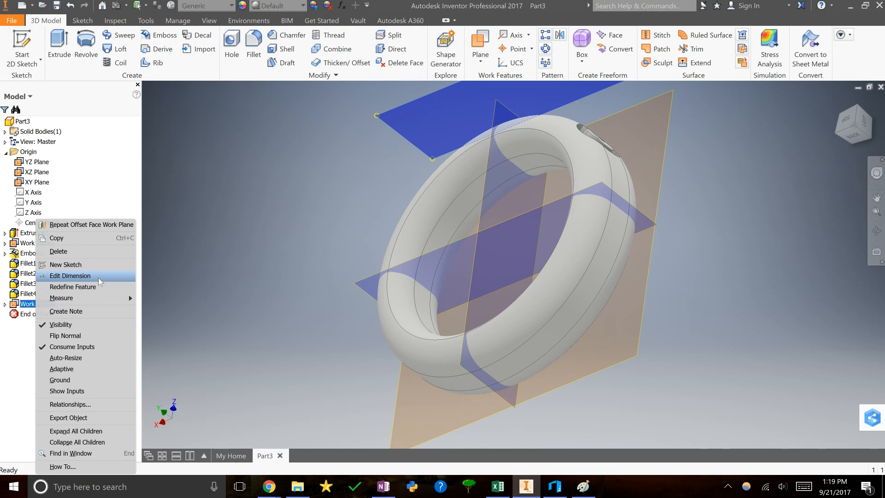
left_click(97, 276)
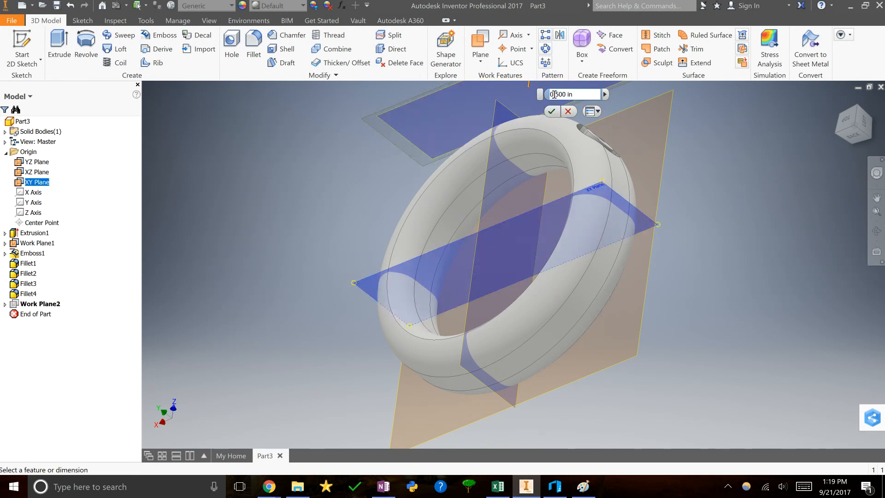
type("-0.5")
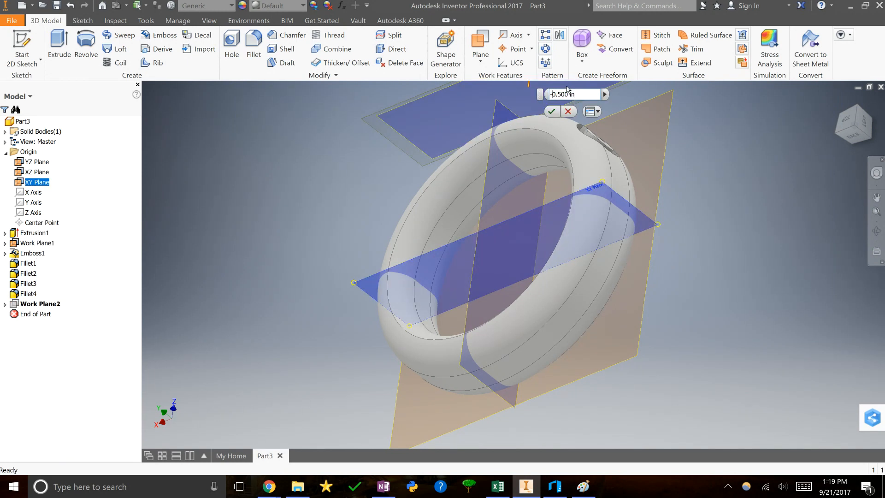
key("Return")
left_click(840, 130)
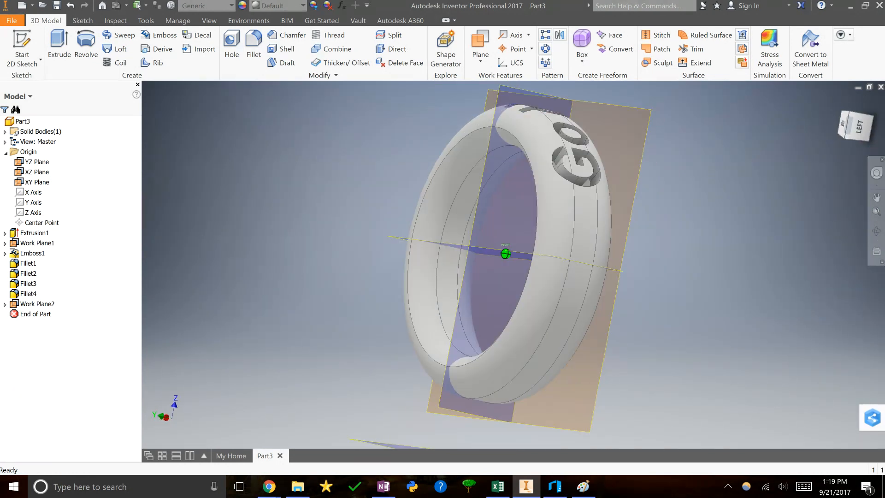
left_click(860, 135)
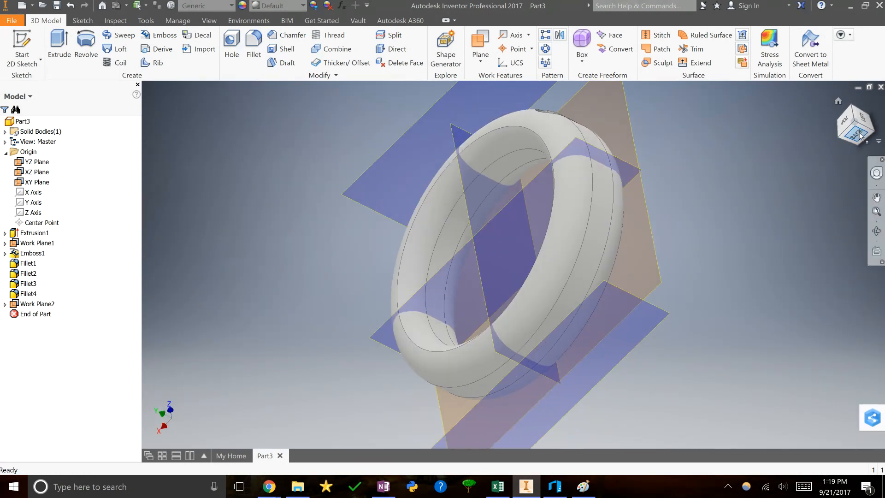
left_click(859, 134)
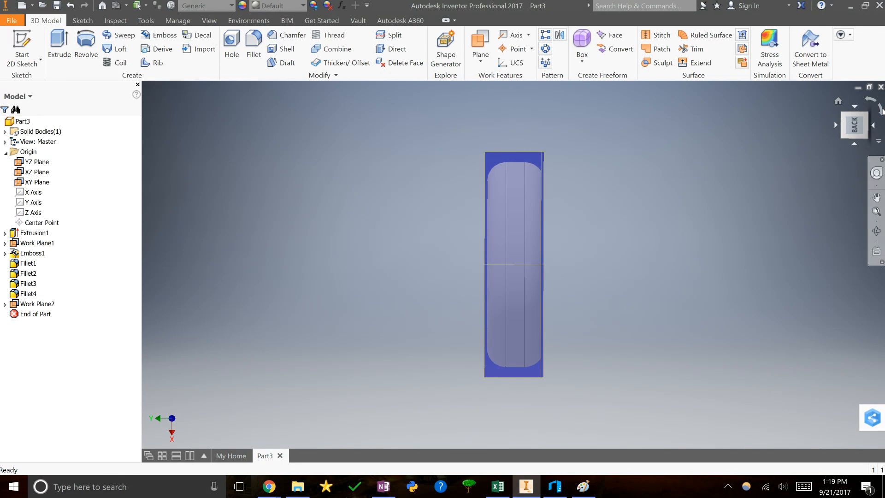
Flip the normal of the offset work plane behind the ring.
left_click(881, 111)
left_click_drag(852, 123, 843, 134)
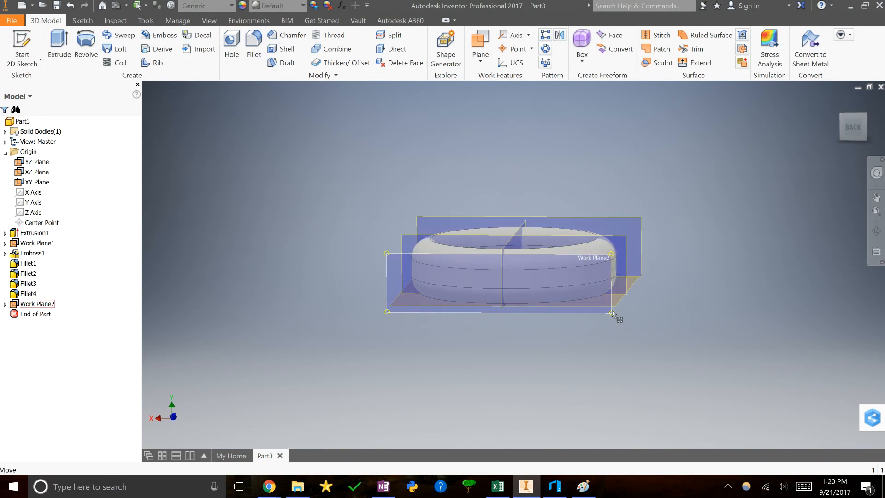
right_click(52, 304)
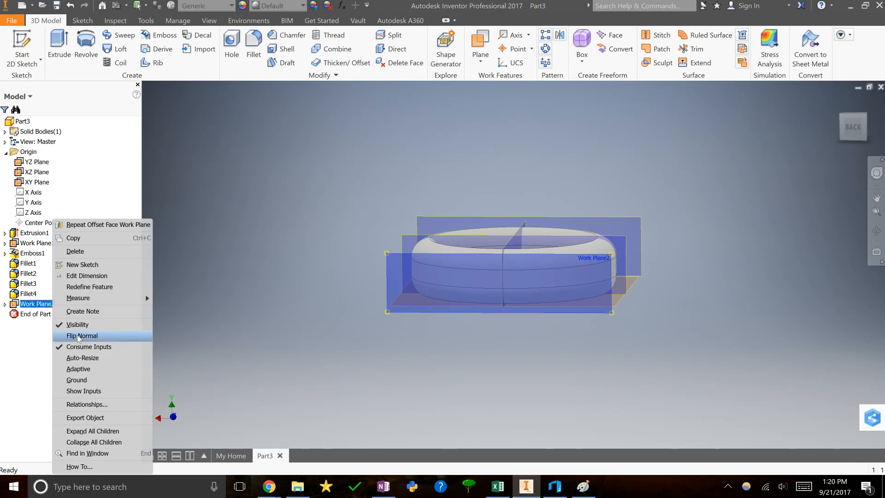
left_click(78, 337)
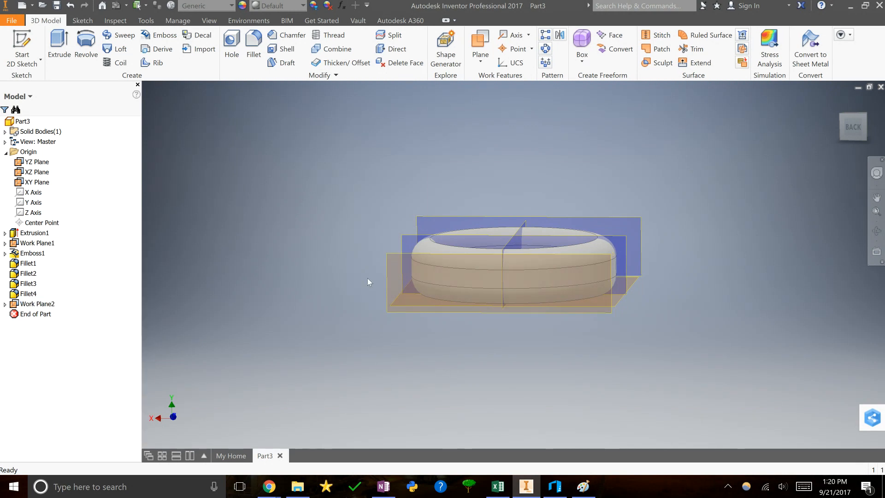
left_click(850, 131)
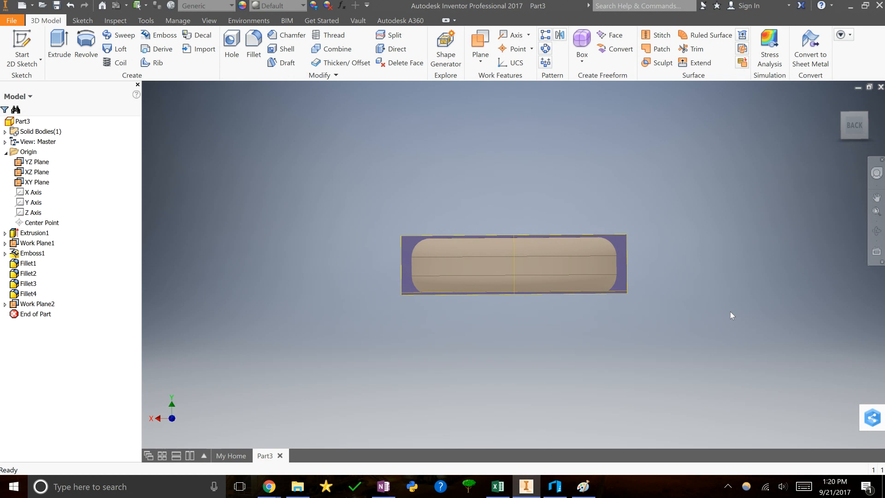
Check the raised V on the reference ring in 3D Builder and start a sketch on the offset work plane in Inventor.
left_click(566, 493)
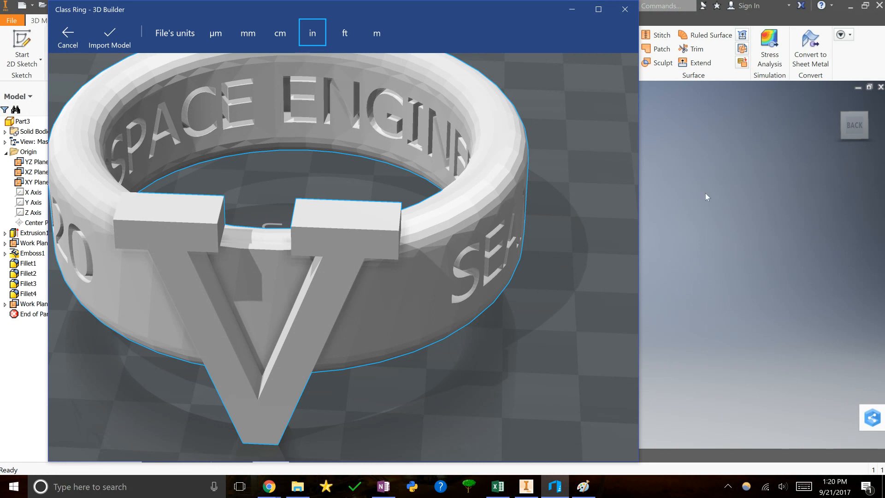
left_click(687, 191)
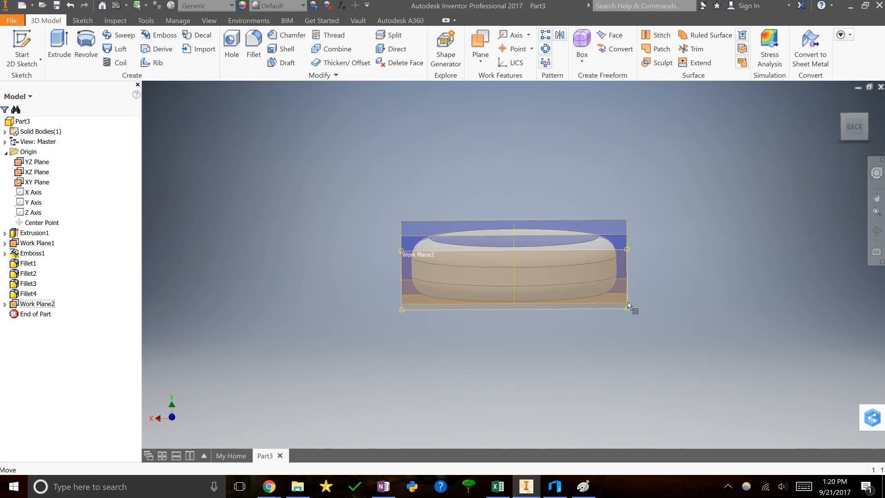
right_click(45, 305)
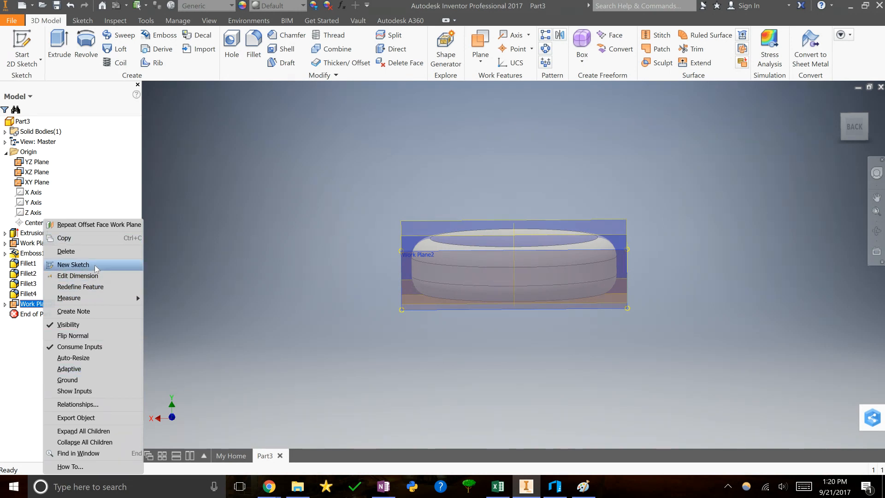
left_click(73, 265)
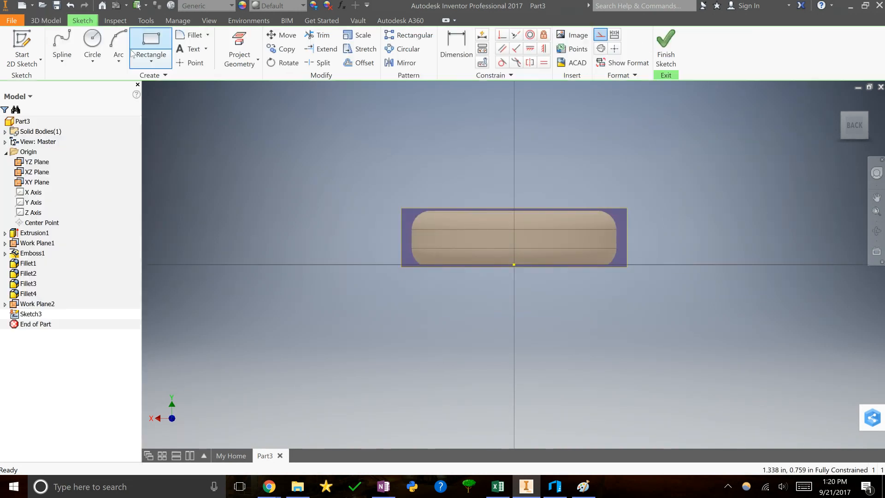
Add the text "V" in bold Comic Sans MS, 0.120 in high, over the back of the ring.
left_click(187, 50)
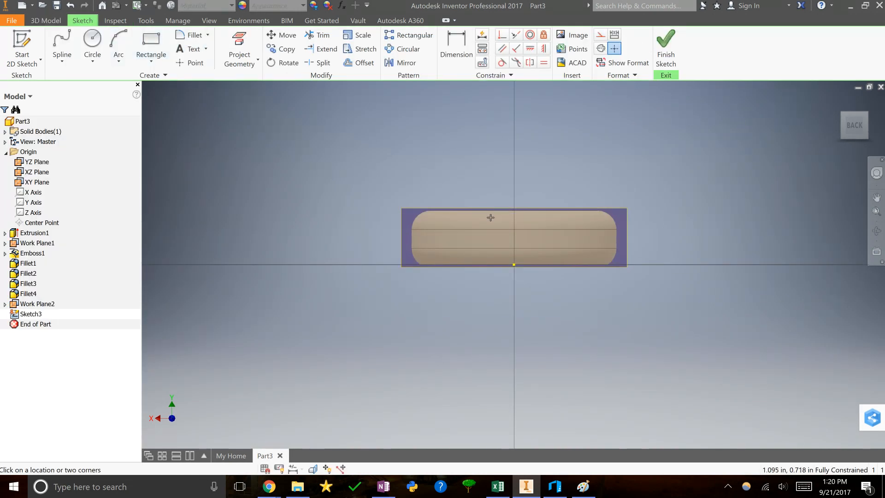
left_click(511, 236)
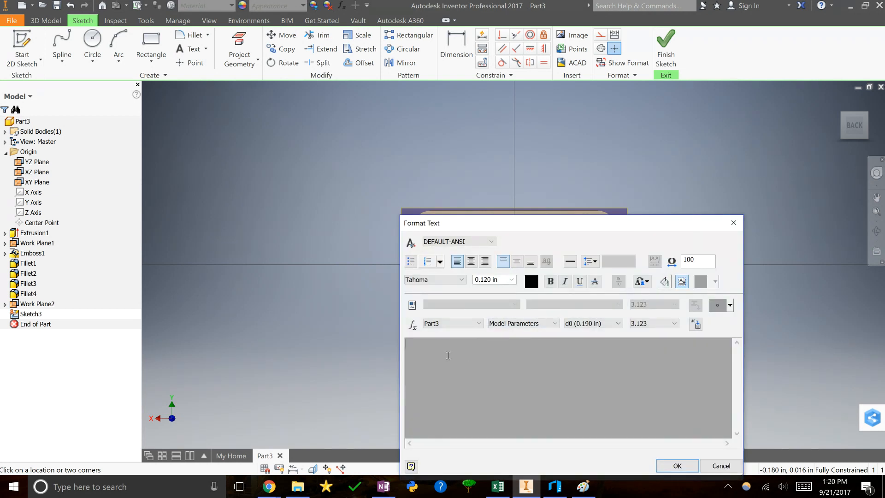
left_click(461, 279)
scroll(475, 183, "up", 10)
scroll(475, 183, "up", 20)
scroll(473, 141, "up", 20)
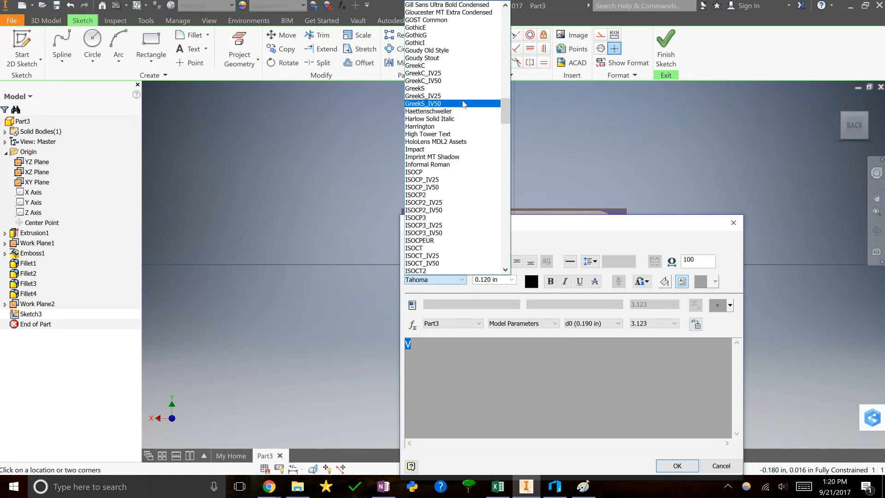
scroll(457, 118, "up", 20)
scroll(449, 184, "up", 5)
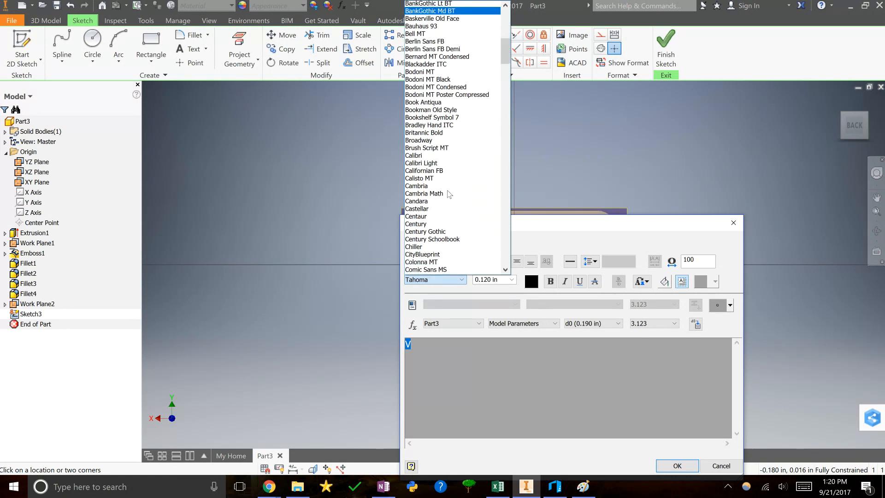
scroll(449, 194, "down", 1)
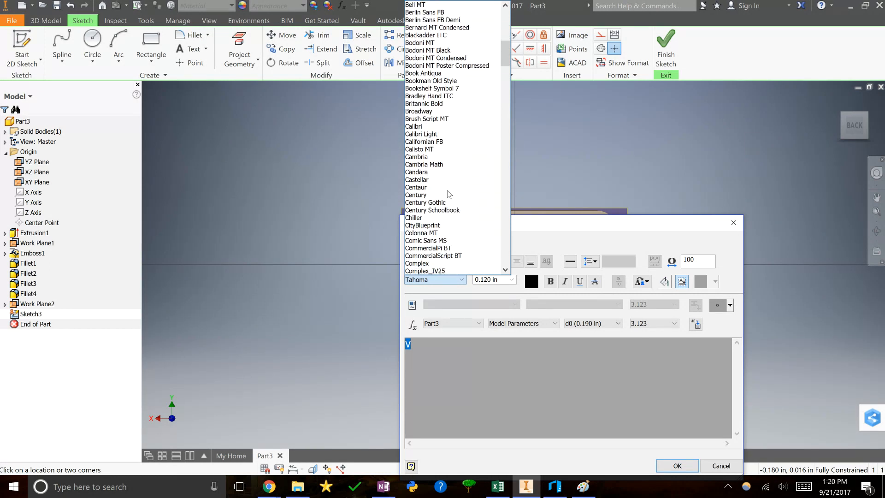
left_click(460, 240)
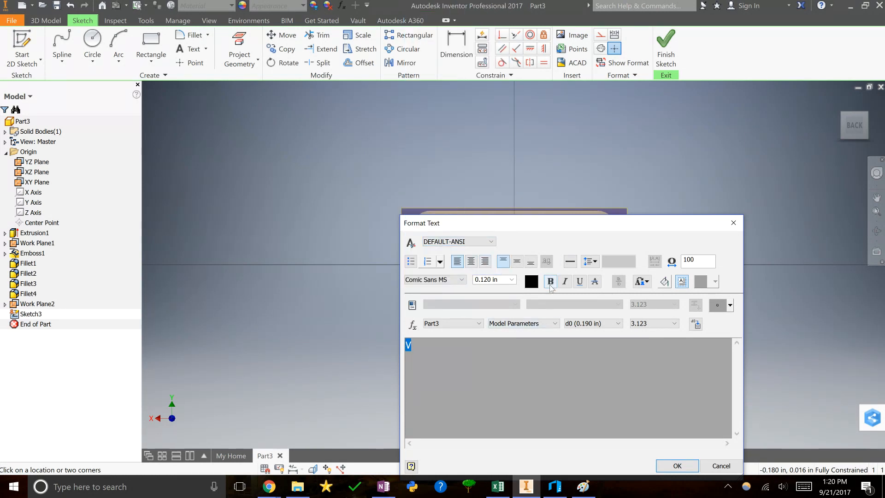
left_click(674, 465)
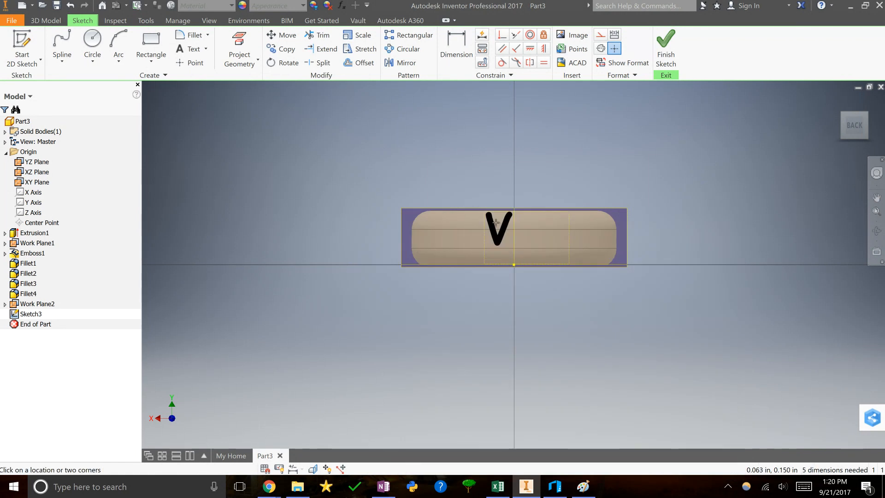
key("Escape")
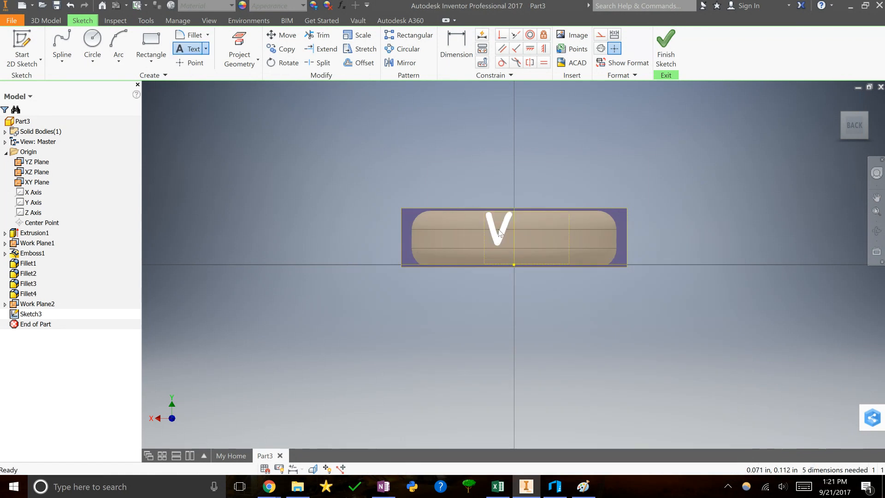
Set the V's text height to 0.125 in.
double_click(503, 229)
left_click_drag(466, 372, 406, 346)
left_click(486, 280)
left_click(490, 280)
key("BackSpace")
type("5")
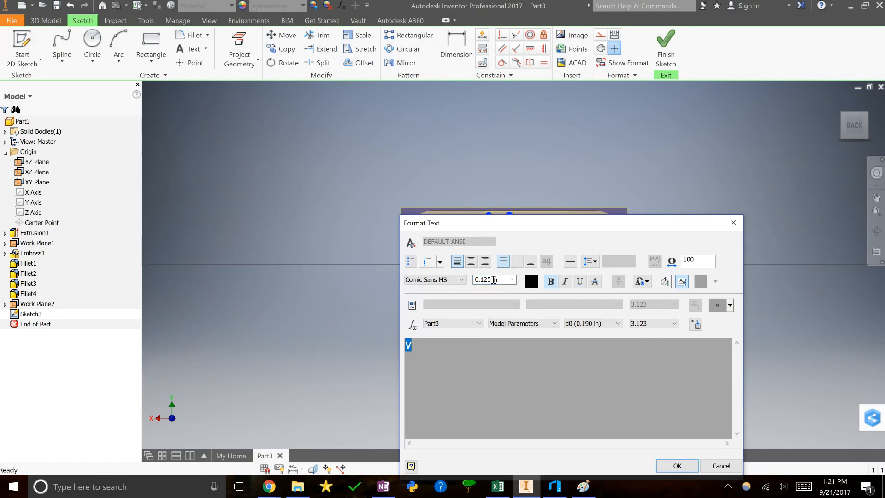
key("Return")
Enlarge the V's text height so the letter spans roughly the full width of the band.
left_click_drag(491, 280, 481, 279)
left_click_drag(500, 366, 403, 347)
left_click(485, 279)
left_click(494, 280)
key("Return")
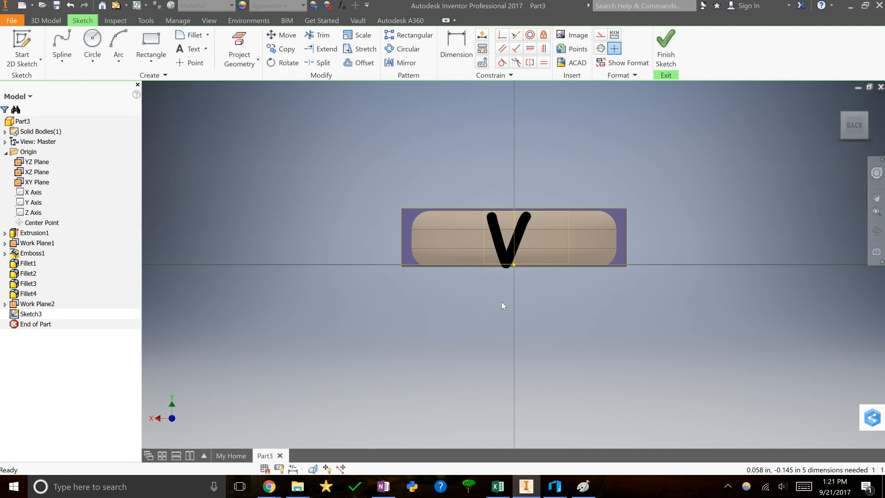
Increase the V's text height beyond the band's width and shift the letter slightly upward.
double_click(519, 242)
left_click_drag(421, 354, 395, 350)
left_click(488, 280)
left_click(485, 281)
key("Return")
left_click_drag(519, 236, 521, 235)
double_click(522, 237)
left_click(488, 280)
left_click(490, 279)
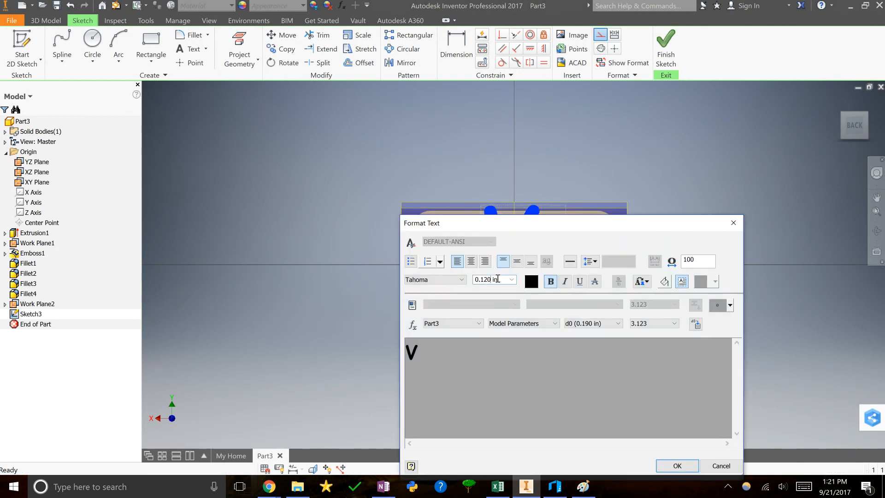
key("Return")
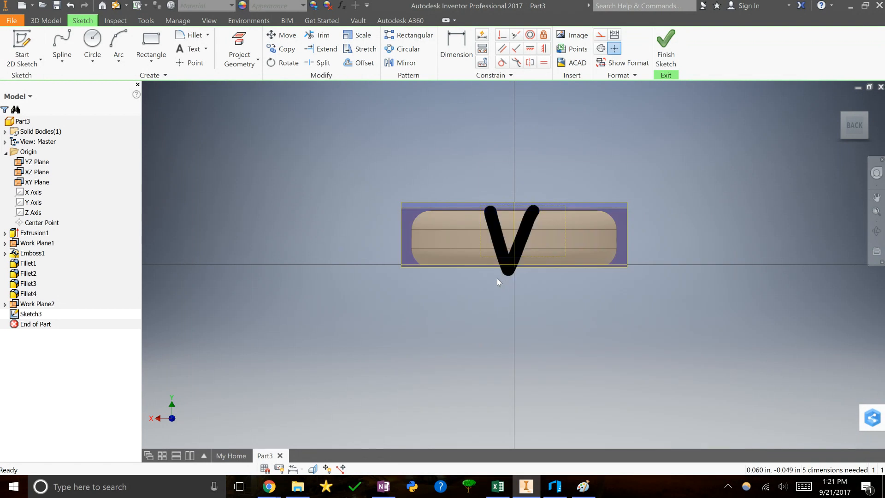
Set the V's text height to 0.300 in and move the letter up to center it over the band, finishing the sketch.
double_click(525, 240)
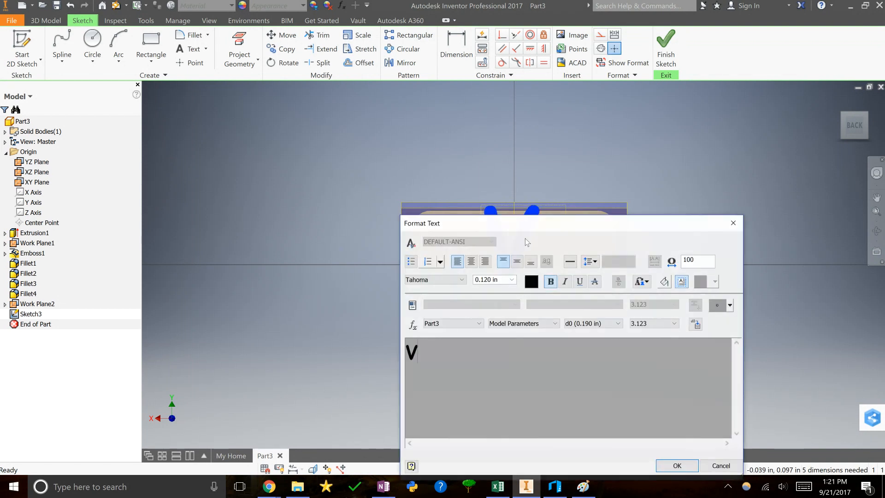
left_click_drag(480, 349, 395, 366)
left_click(487, 280)
left_click(488, 279)
key("Return")
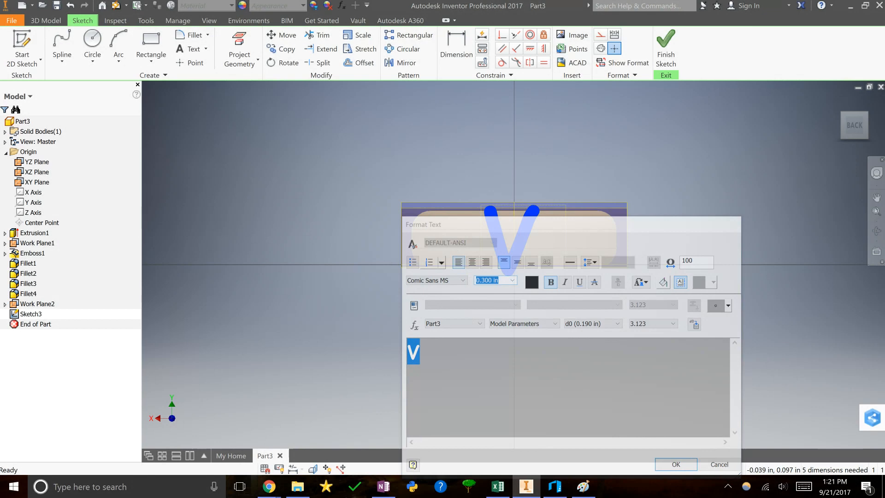
left_click_drag(524, 281, 518, 241)
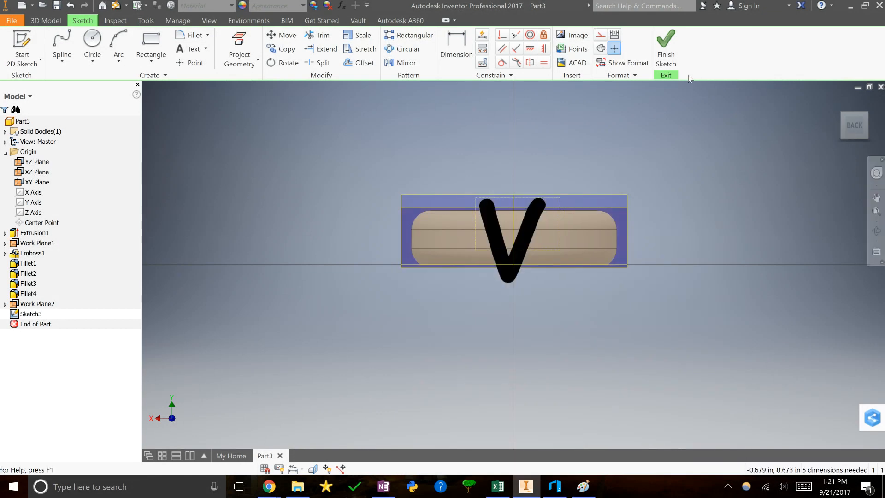
left_click(665, 49)
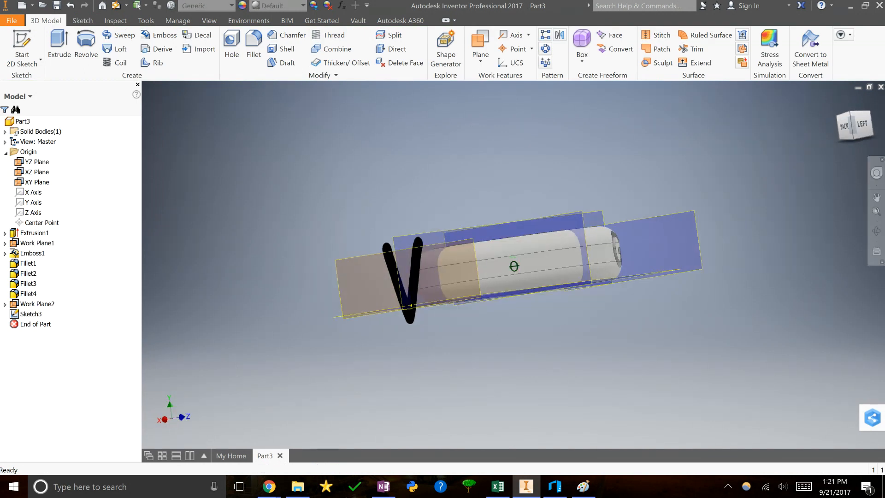
Extrude the V profile 0.99 in from the offset work plane toward the ring, joining it to the body.
middle_click_drag(513, 266, 533, 235, "shift")
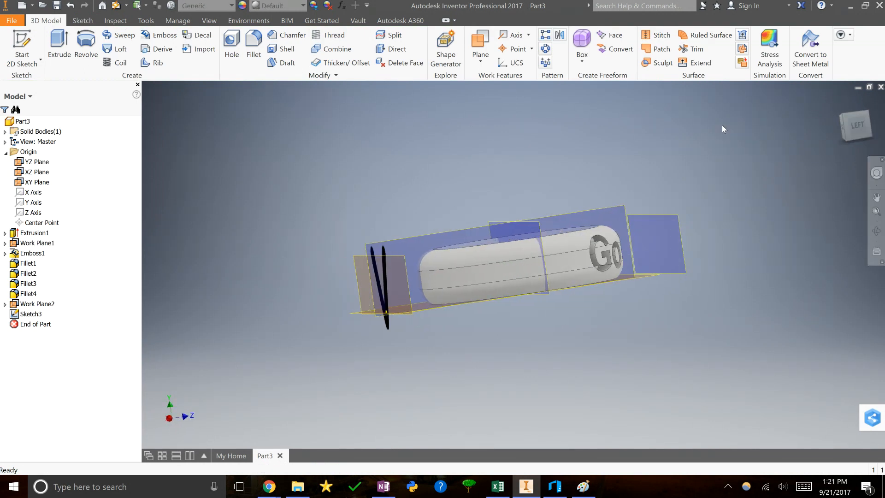
mouse_move(855, 126)
left_mouse_down()
mouse_move(883, 133)
mouse_move(850, 125)
mouse_move(856, 138)
left_mouse_up()
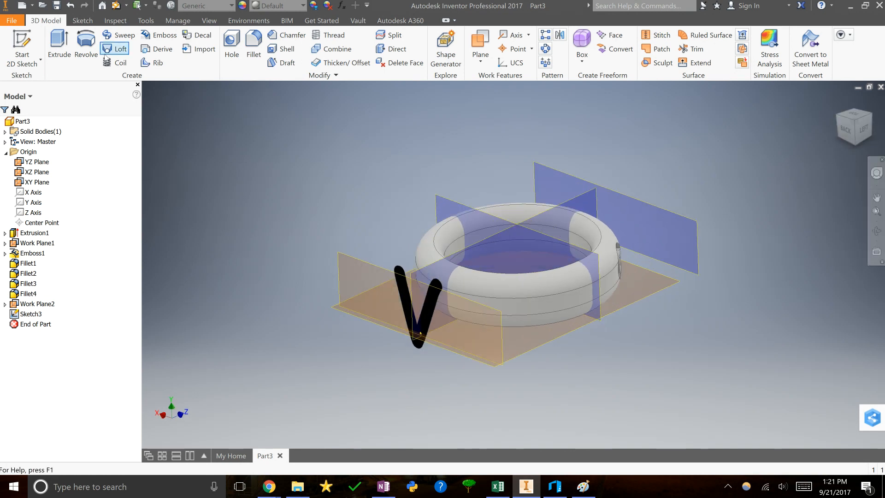
left_click(60, 50)
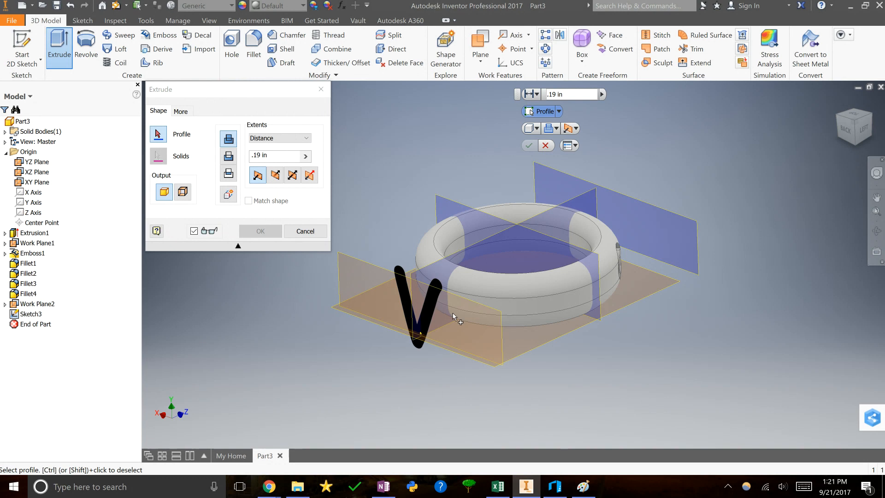
left_click(429, 306)
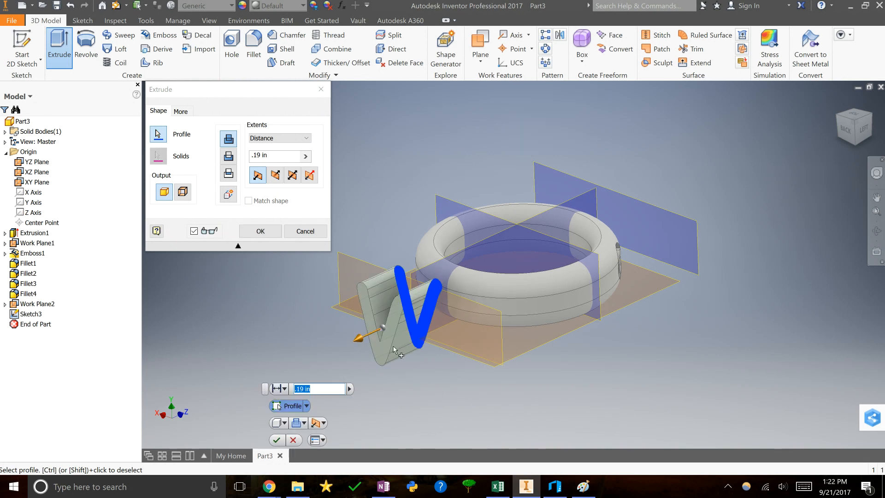
left_click(275, 176)
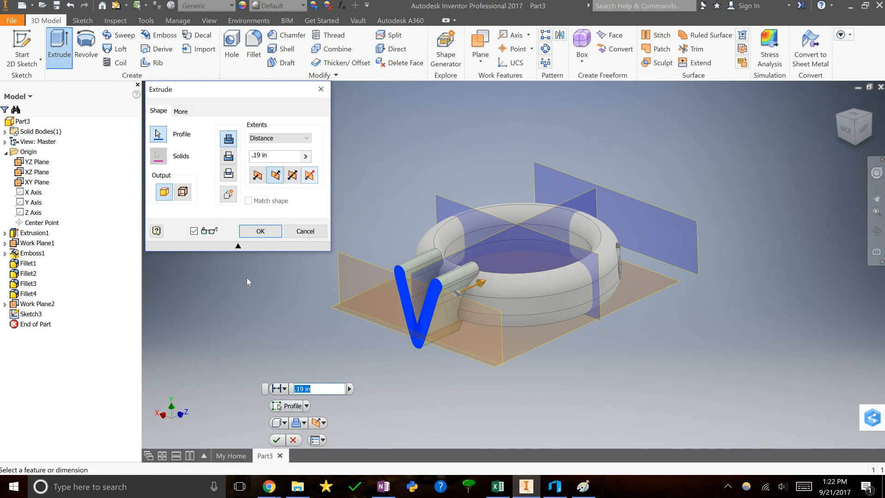
left_click(262, 154)
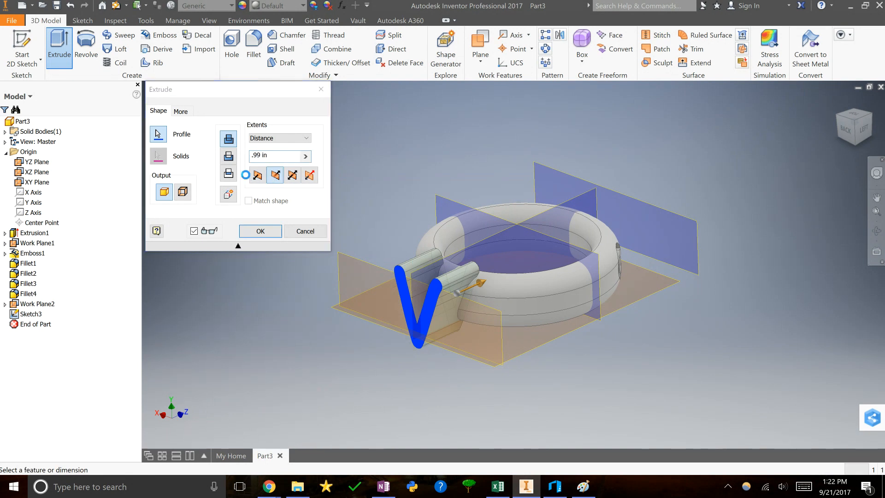
key("Return")
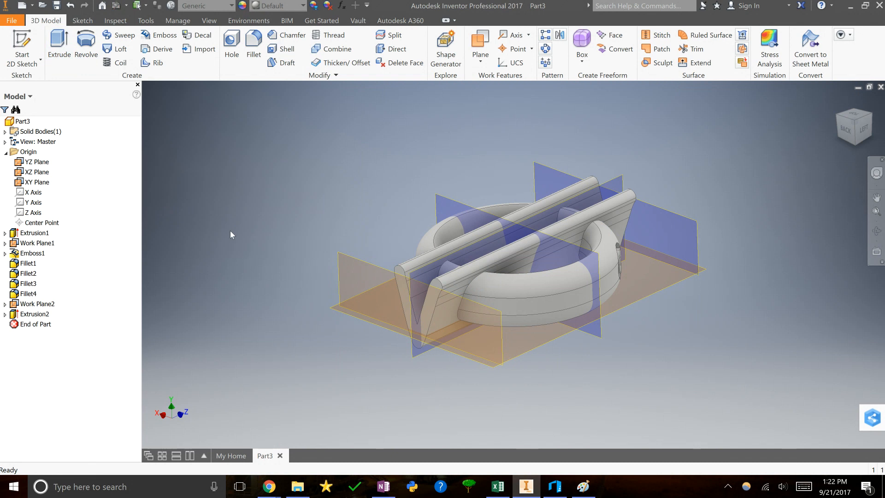
Set the V extrusion's distance to 0.2 in.
right_click(32, 313)
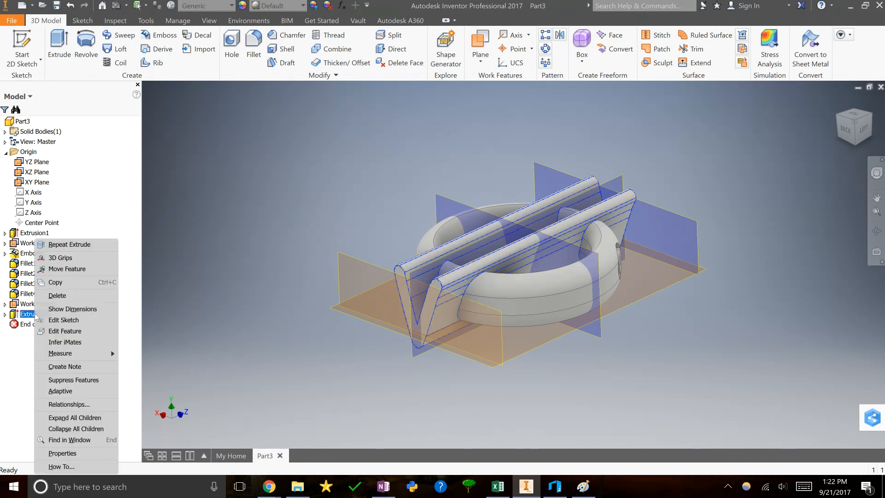
left_click(65, 331)
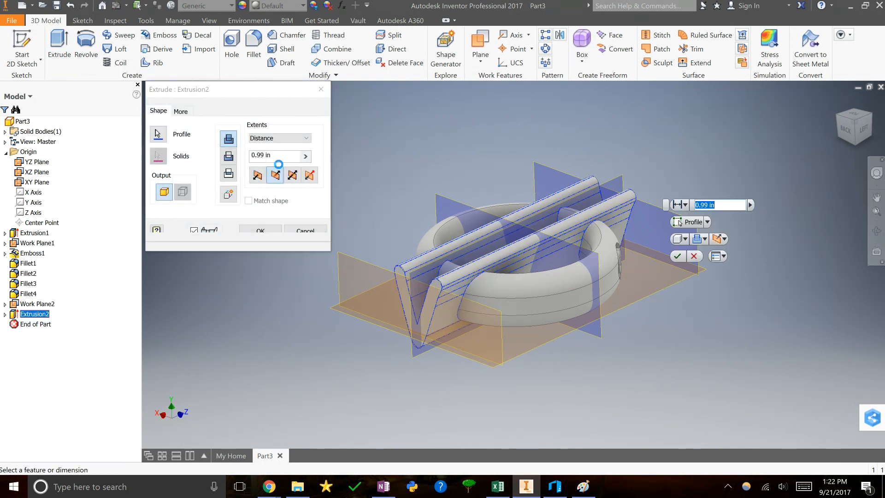
left_click(264, 156)
left_click_drag(260, 157, 256, 156)
type("2")
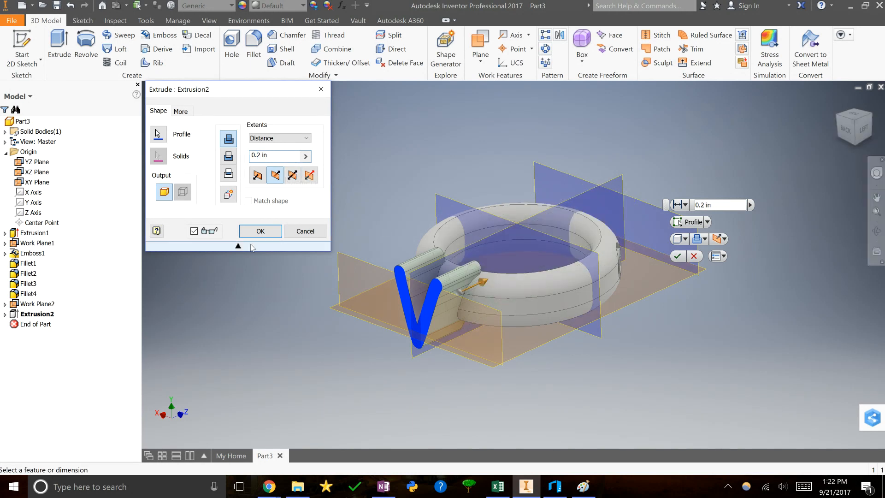
left_click(260, 231)
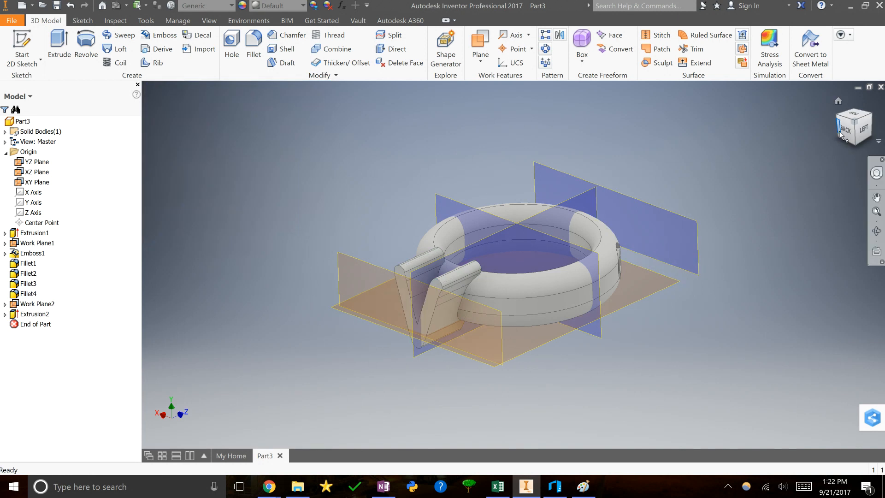
Try smaller offsets from the XY plane for the V's work plane, including -0.300 in and -0.400 in.
mouse_move(844, 132)
left_mouse_down()
mouse_move(843, 145)
mouse_move(843, 136)
left_mouse_up()
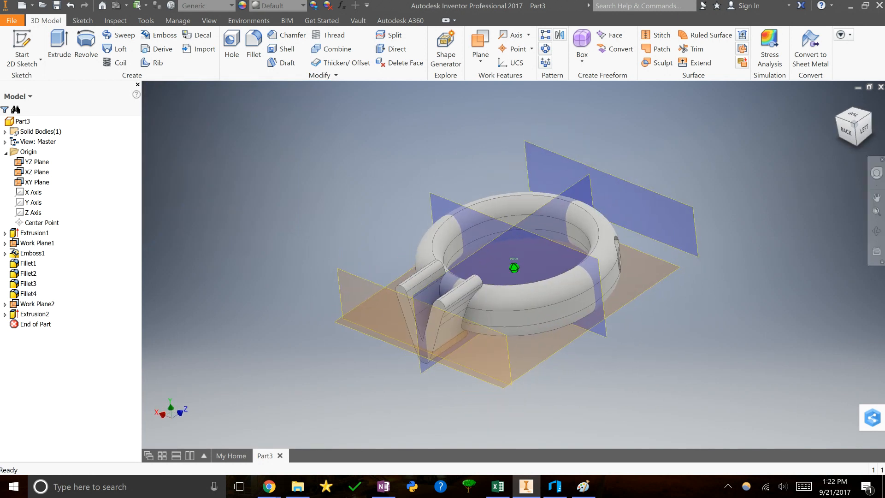
left_click(508, 349)
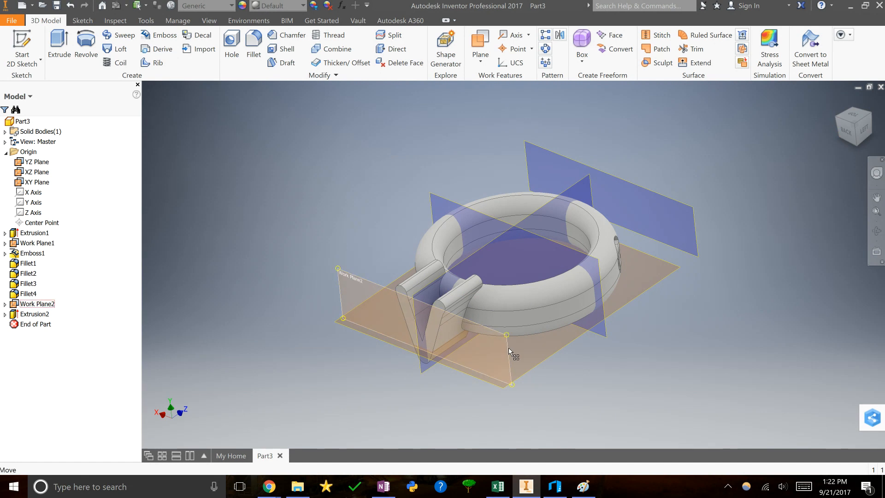
key("Escape")
left_click(369, 282)
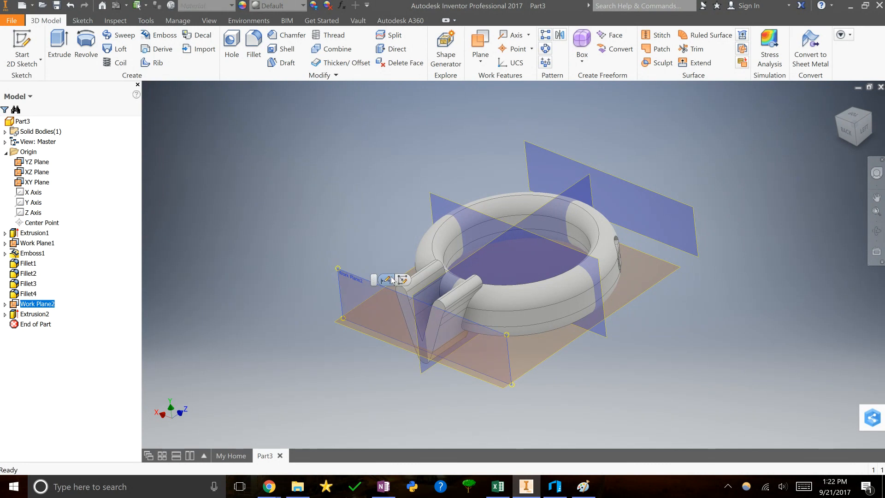
left_click(391, 280)
left_click(394, 371)
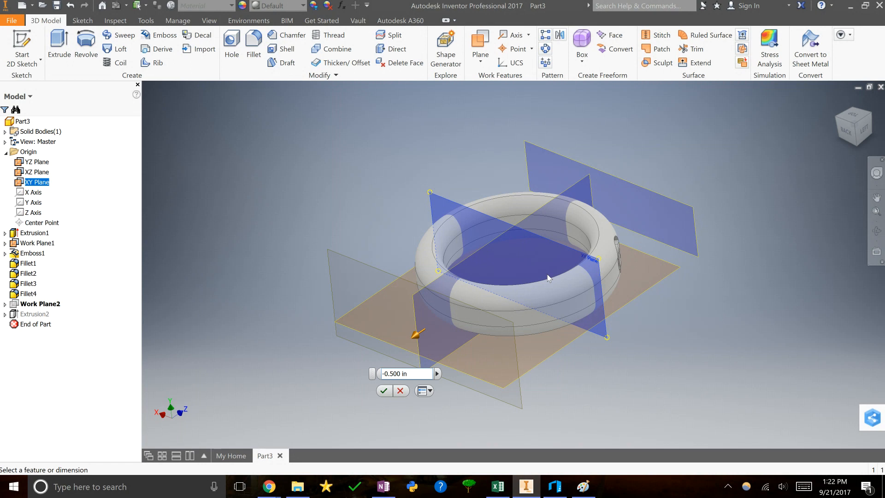
key("BackSpace")
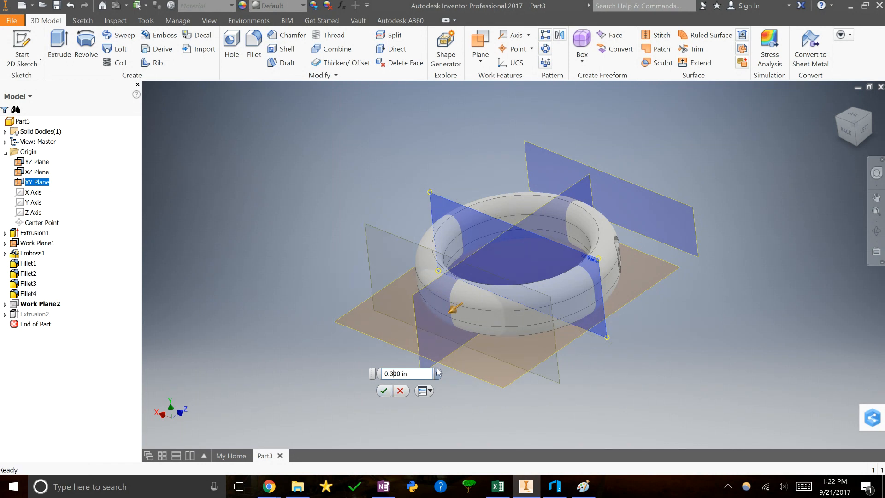
key("BackSpace")
type("4")
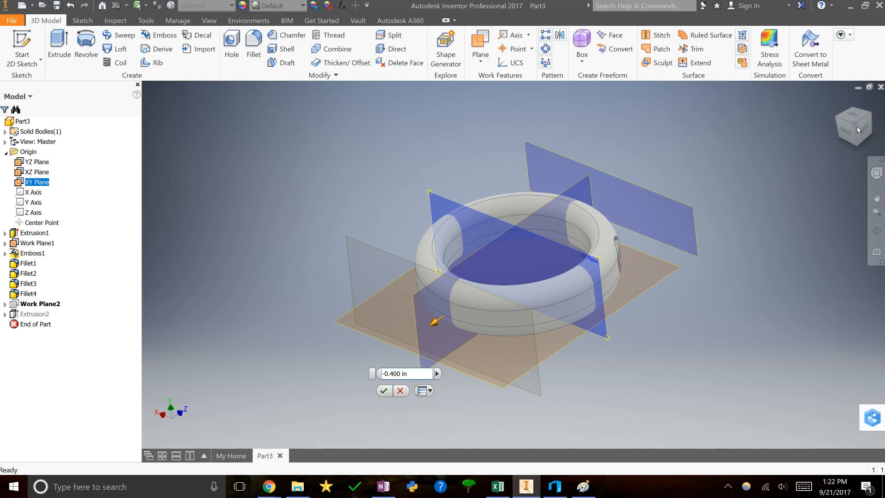
left_click(369, 401)
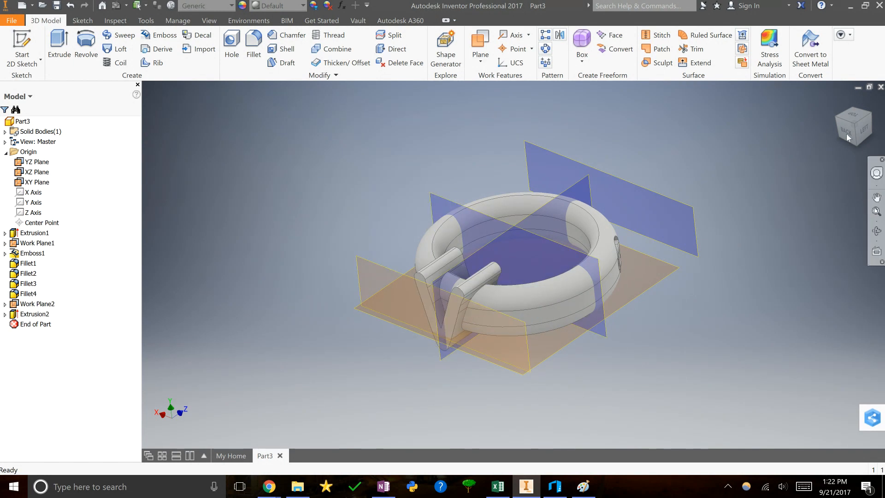
Set the offset of the V's work plane from the XY plane to -0.400 in.
left_click(523, 326)
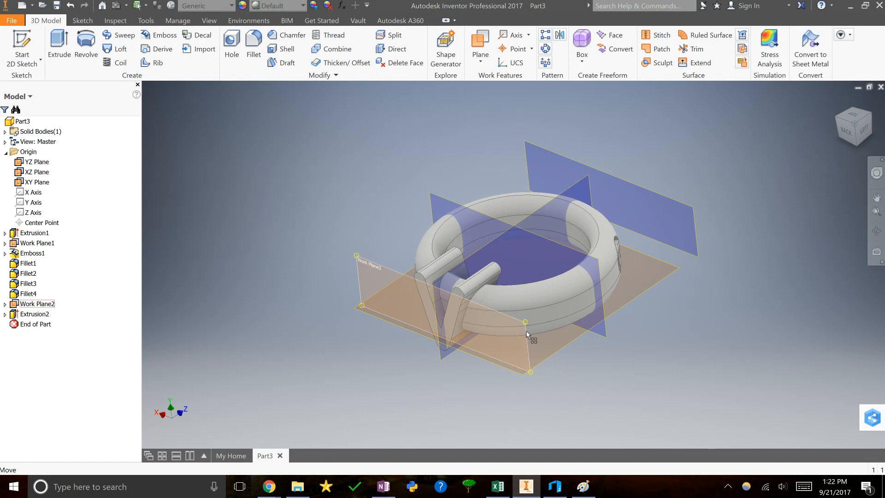
left_click(378, 248)
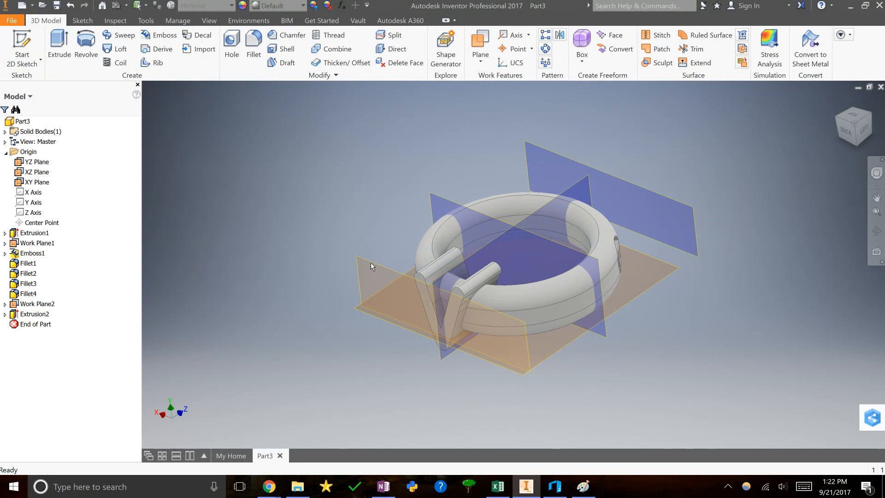
left_click(375, 263)
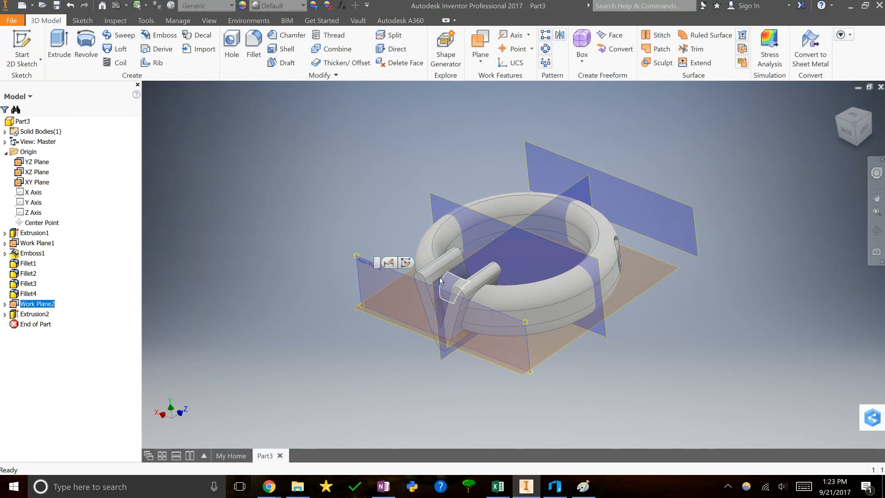
left_click(391, 263)
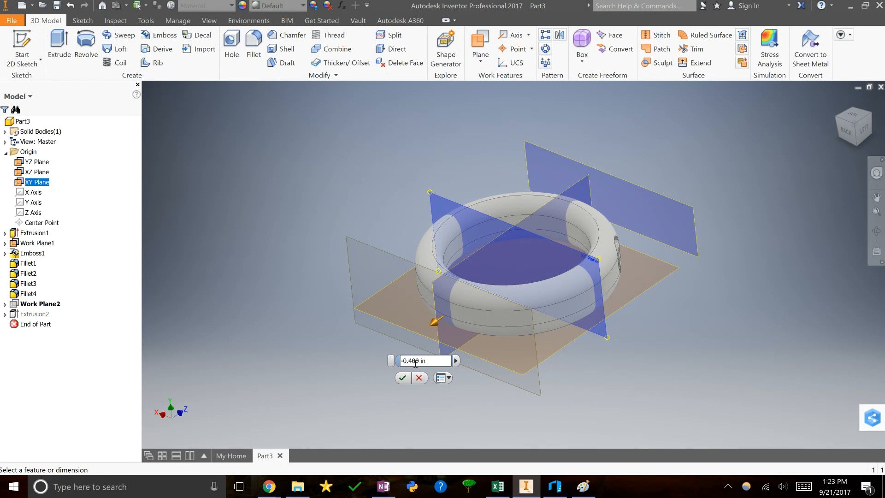
key("Return")
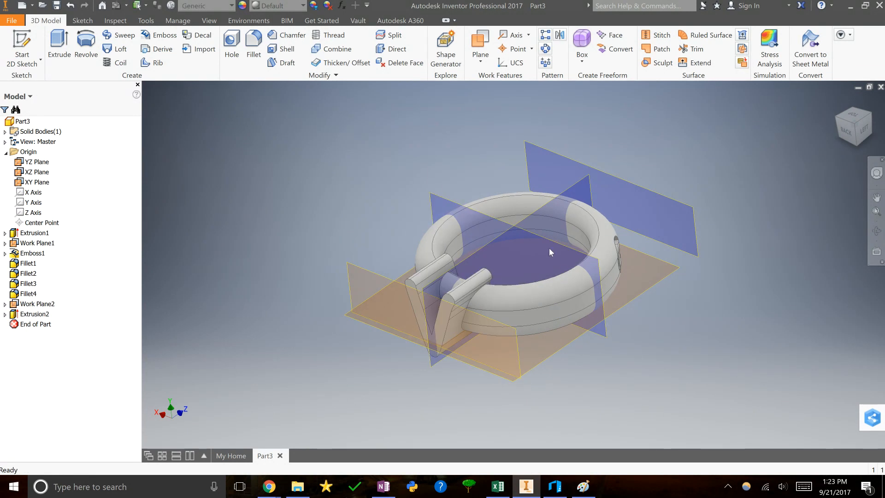
Edit the V extrusion and shorten its distance to 0.15 in so it does not reach through the band.
mouse_move(827, 150)
middle_mouse_down("shift")
mouse_move(827, 230)
mouse_move(827, 134)
middle_mouse_up("shift")
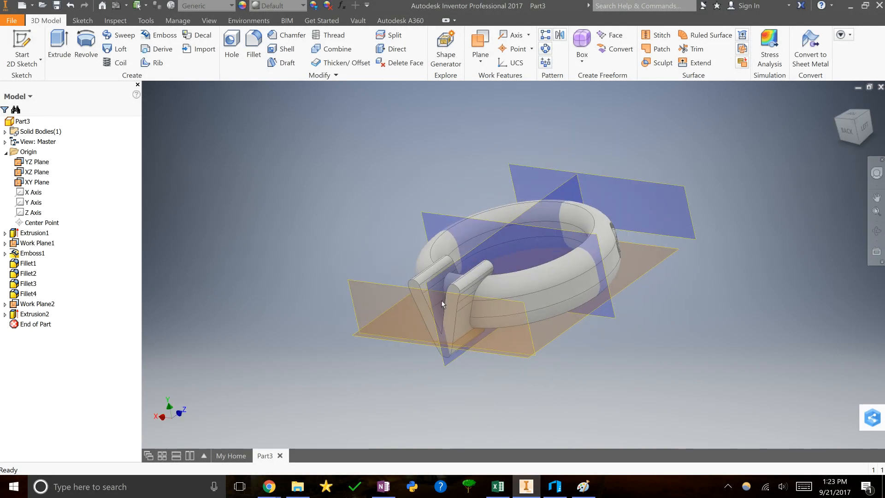
right_click(32, 315)
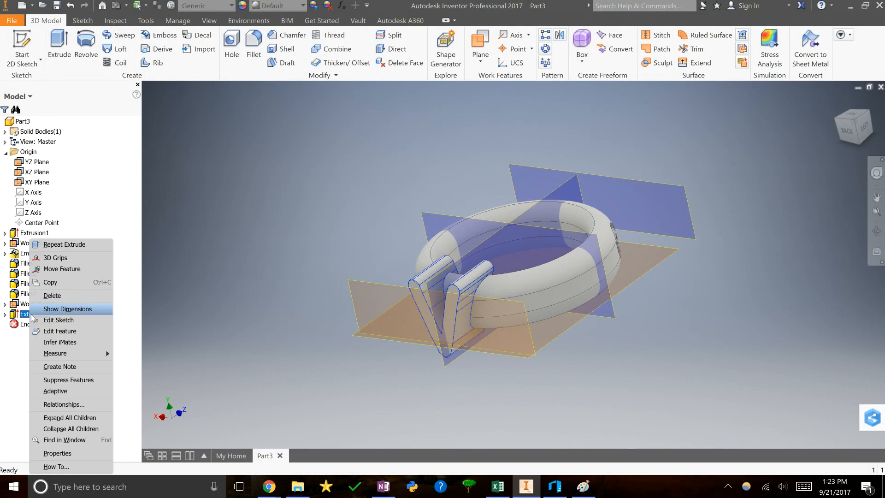
left_click(71, 334)
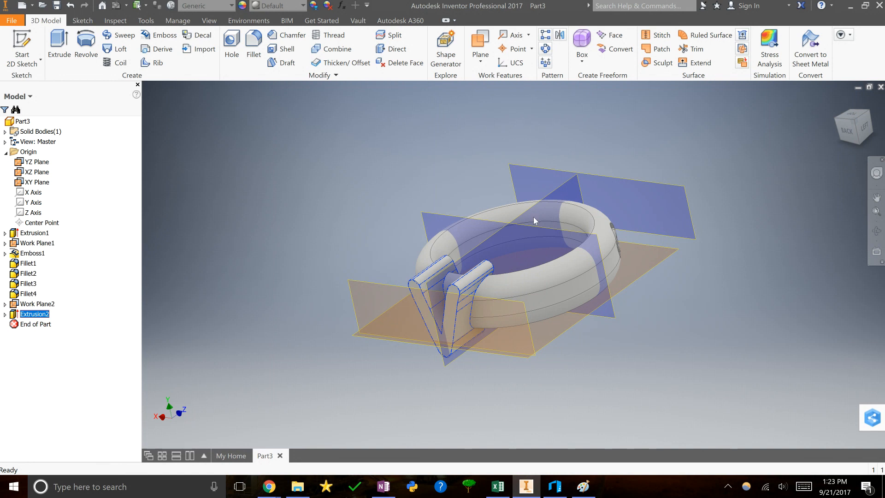
left_click(261, 154)
key("BackSpace")
type("1")
type("8")
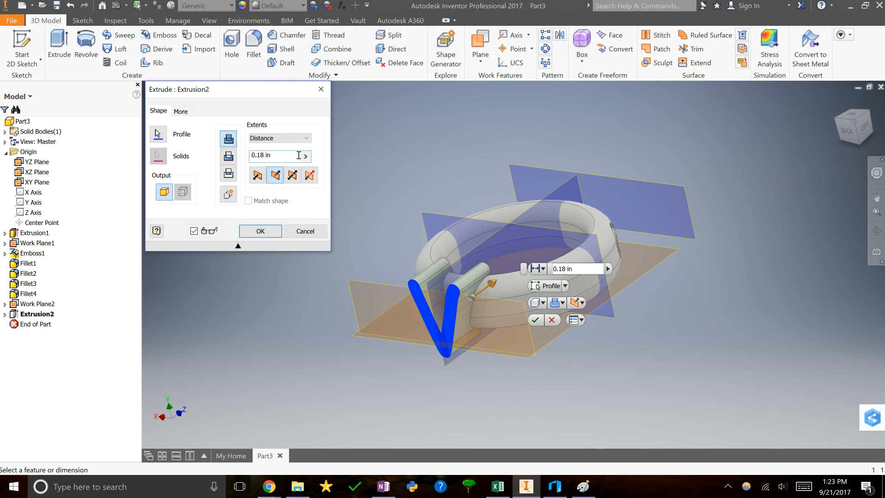
left_click(259, 231)
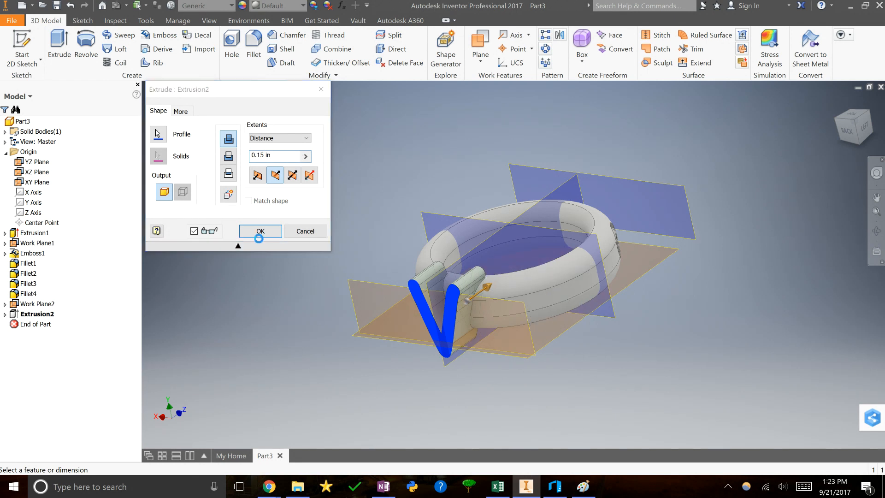
Examine from the back and from above how the V meets the ring's outer face.
left_click_drag(854, 127, 820, 150)
left_click(854, 120)
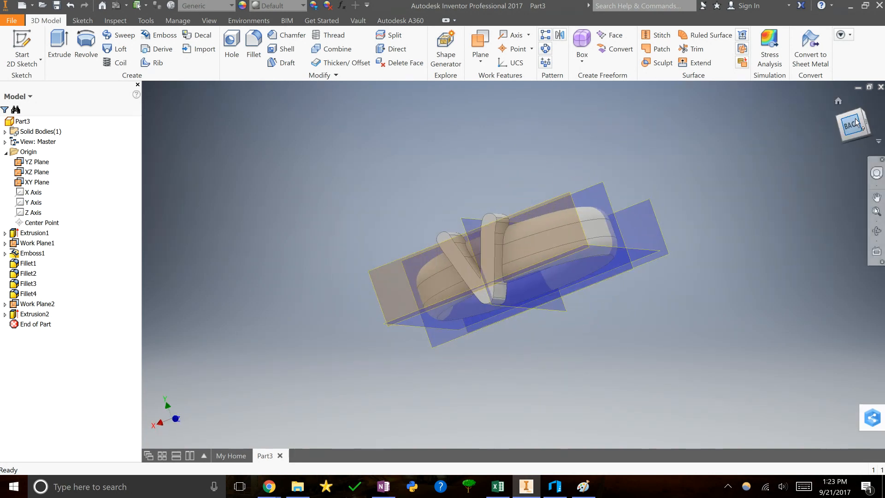
left_click(854, 111)
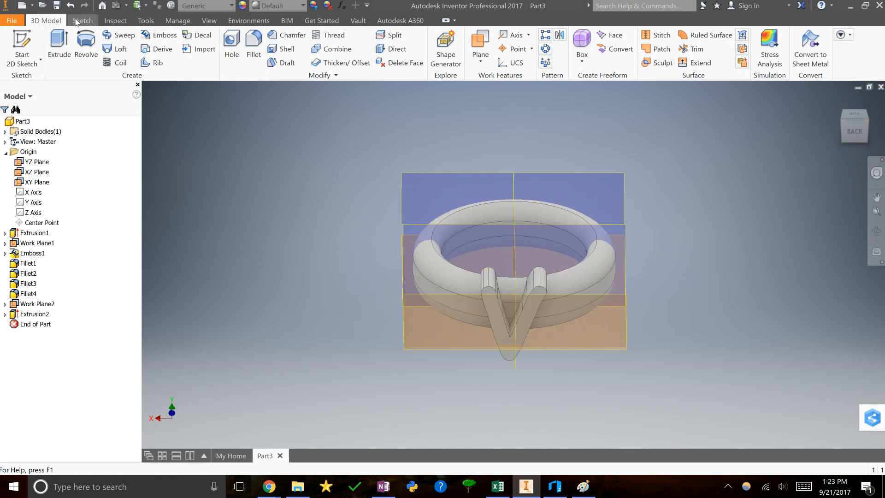
left_click_drag(853, 121, 851, 130)
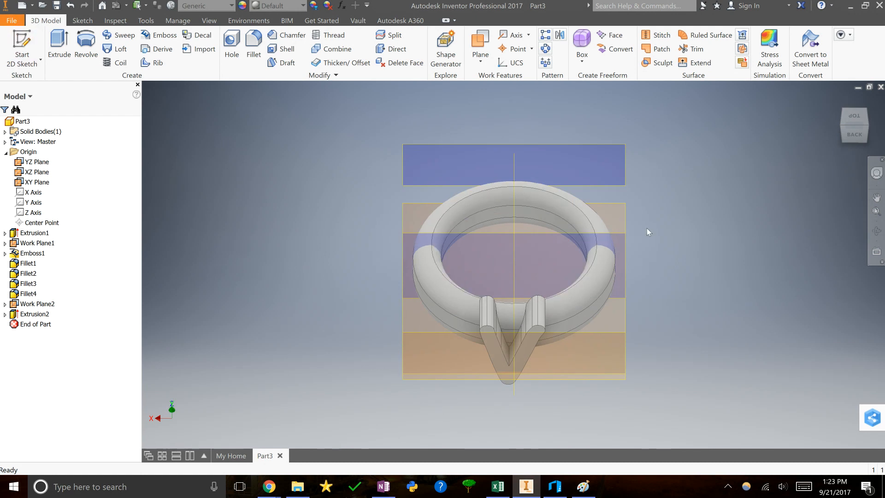
left_click_drag(853, 134, 838, 135)
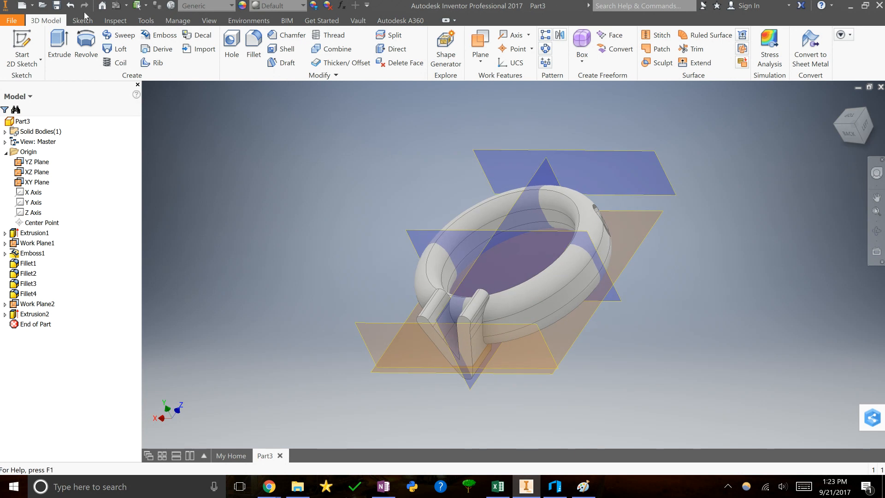
Preview the ring in the Realistic, Shaded and Wireframe visual styles, ending on Realistic.
left_click(216, 21)
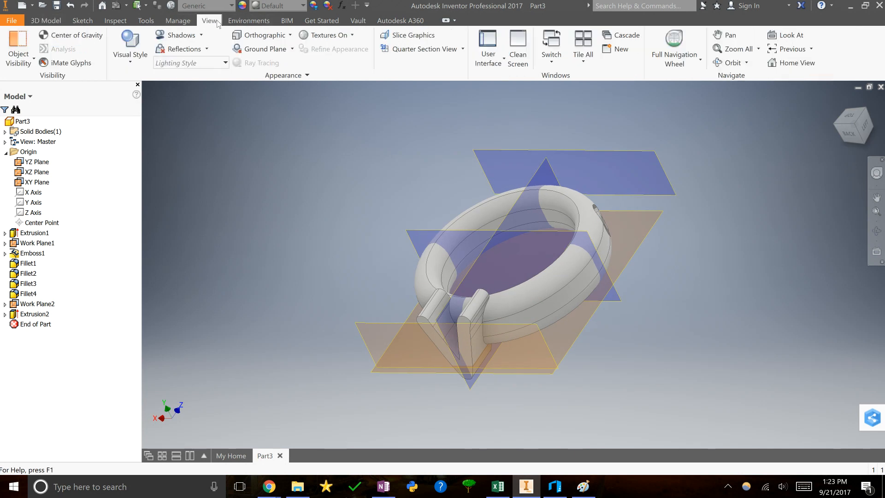
left_click(143, 58)
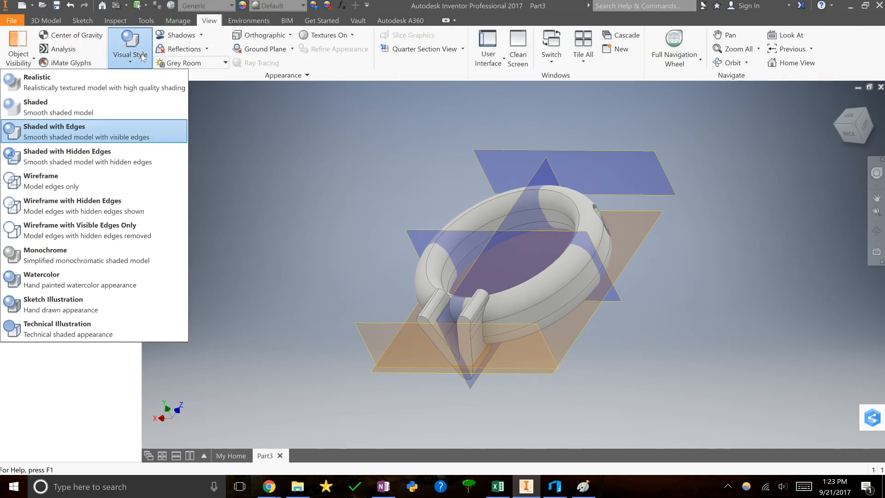
left_click(124, 87)
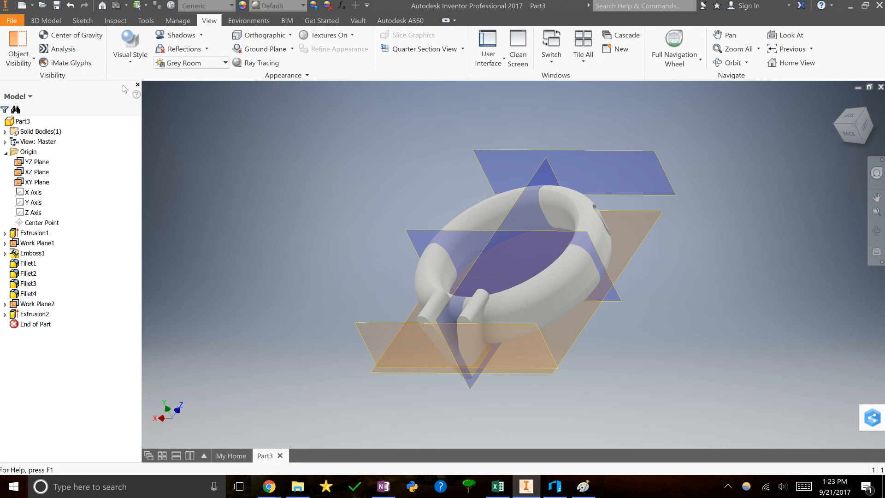
left_click(140, 48)
left_click(81, 104)
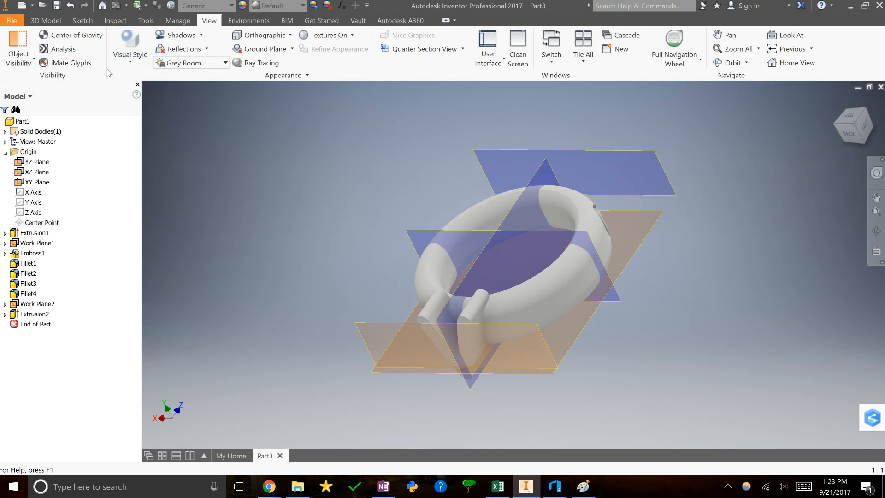
left_click(131, 50)
left_click(101, 187)
left_click(131, 48)
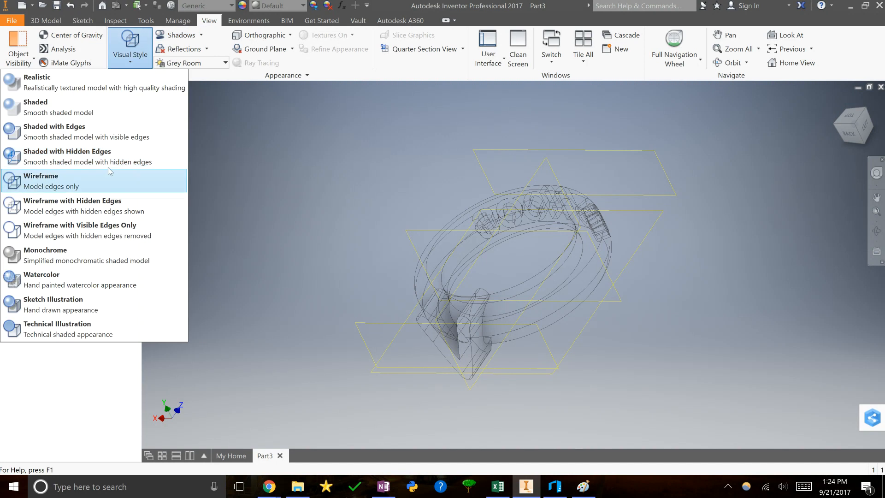
left_click(92, 82)
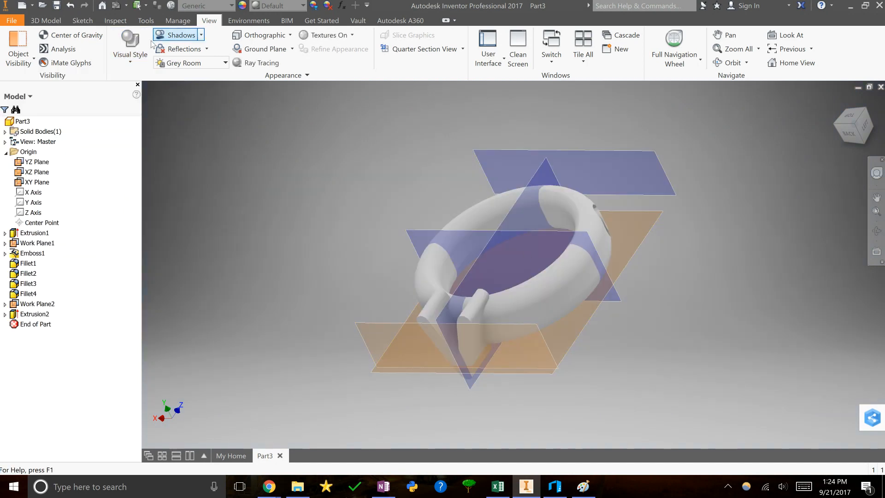
Look at the finished class ring in 3D Builder, and return the Inventor model to the Shaded with Edges visual style.
left_click(131, 49)
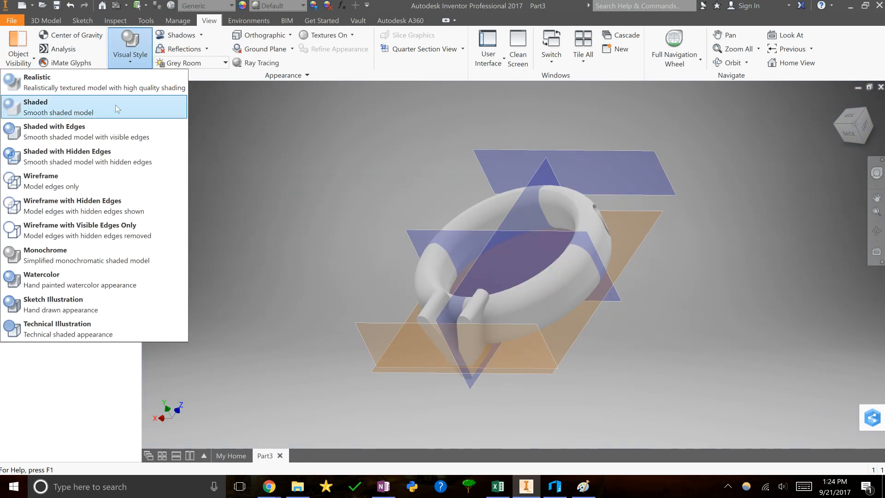
left_click(554, 486)
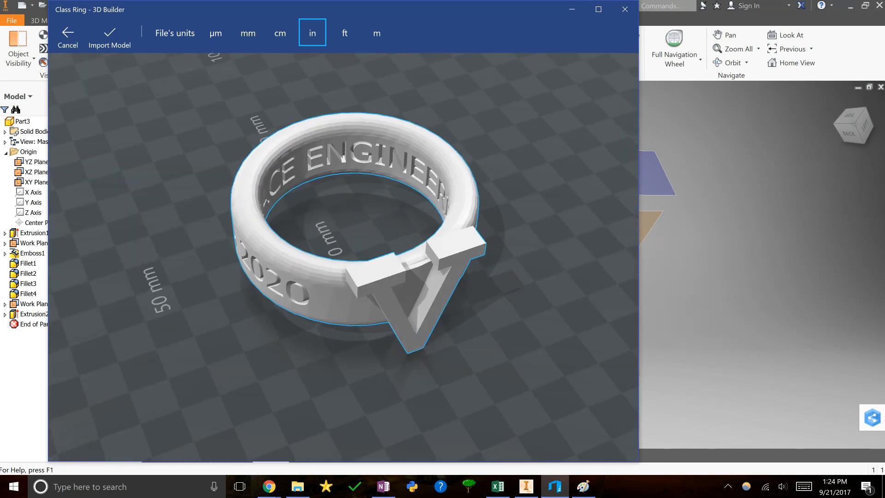
left_click(714, 225)
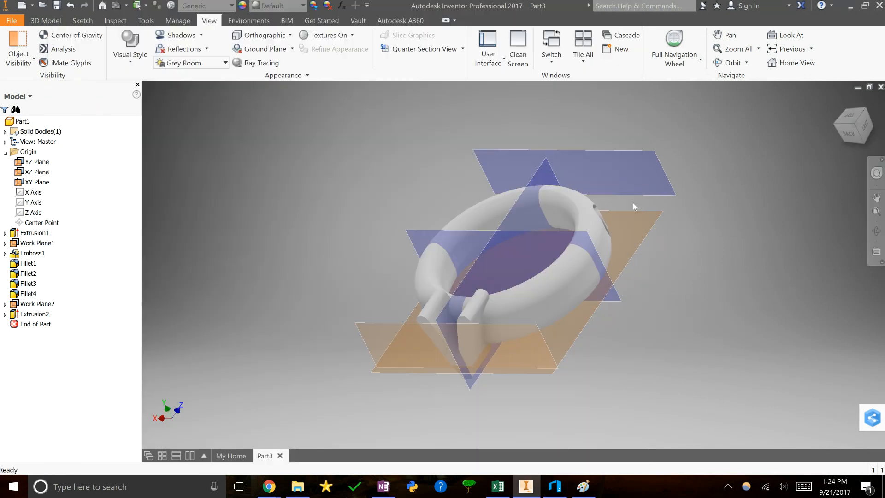
left_click(130, 51)
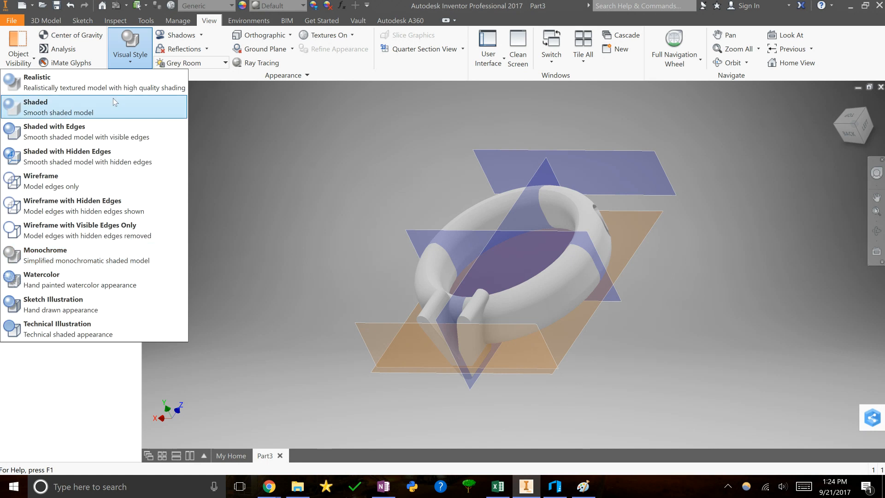
left_click(112, 128)
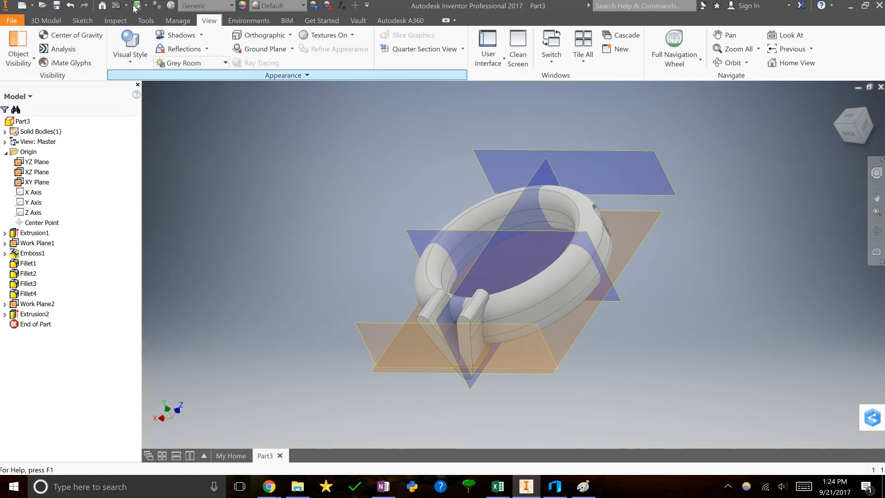
Save the ring as an Inventor part (.ipt) named Part3 in the Old Inventor Files folder.
left_click(11, 21)
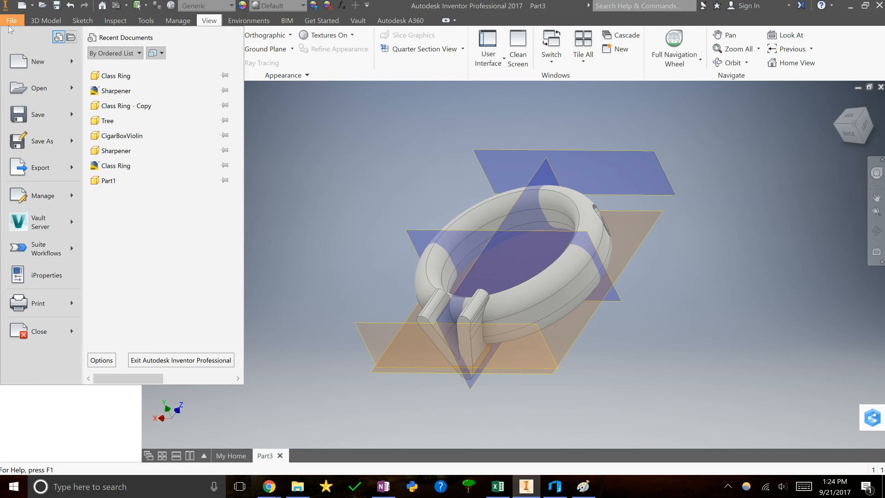
left_click(49, 135)
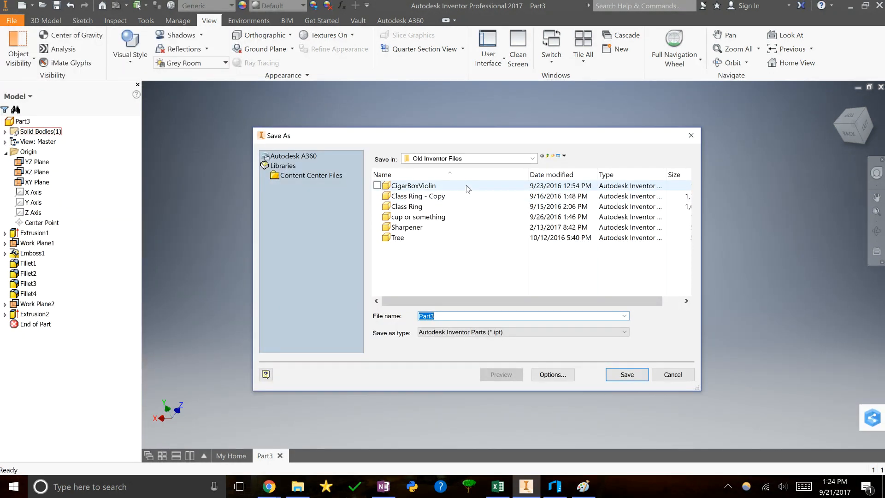
left_click(617, 375)
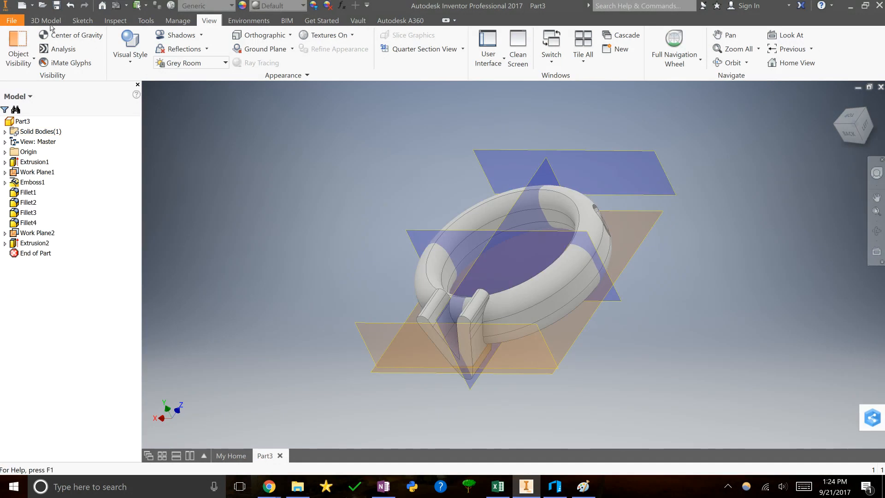
left_click(12, 20)
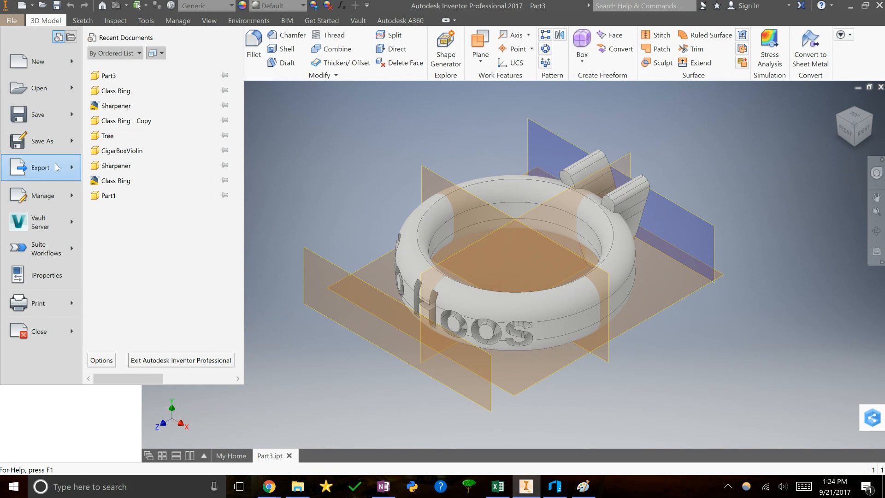
mouse_move(58, 168)
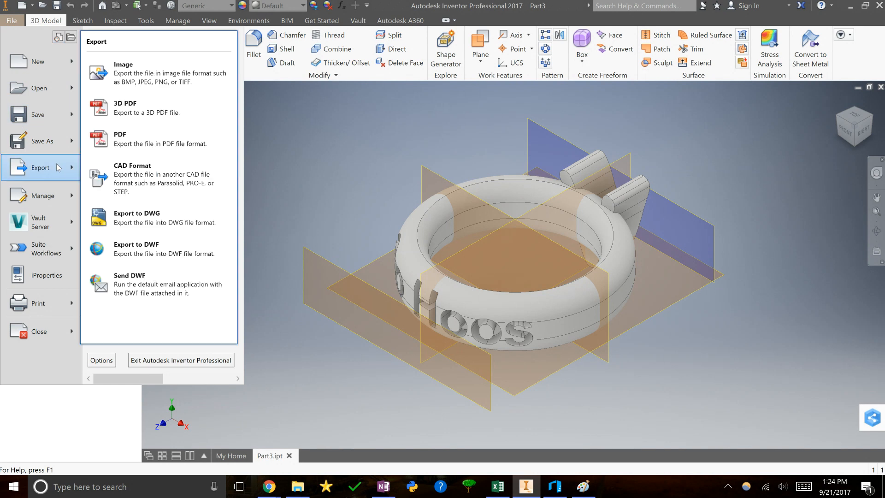
left_click(182, 184)
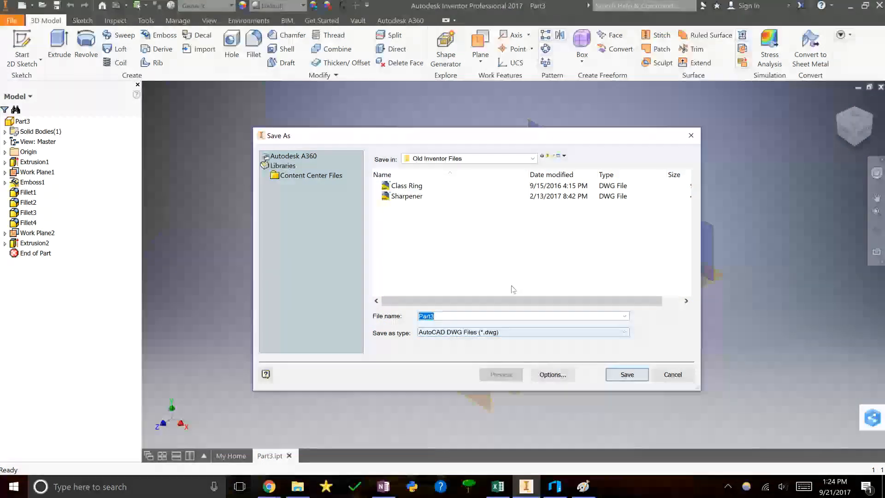
left_click(691, 135)
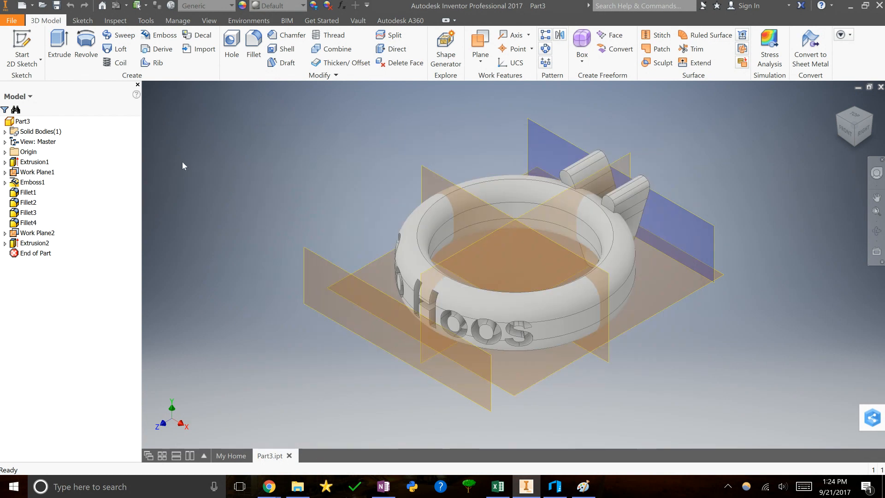
Export the ring in CAD format as the STL file Part3.stl in the Old Inventor Files folder.
left_click(11, 21)
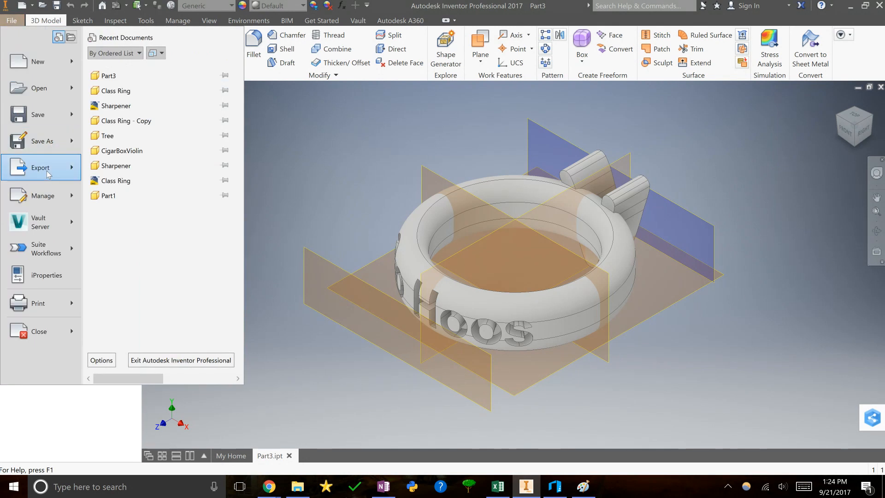
mouse_move(46, 171)
left_click(160, 181)
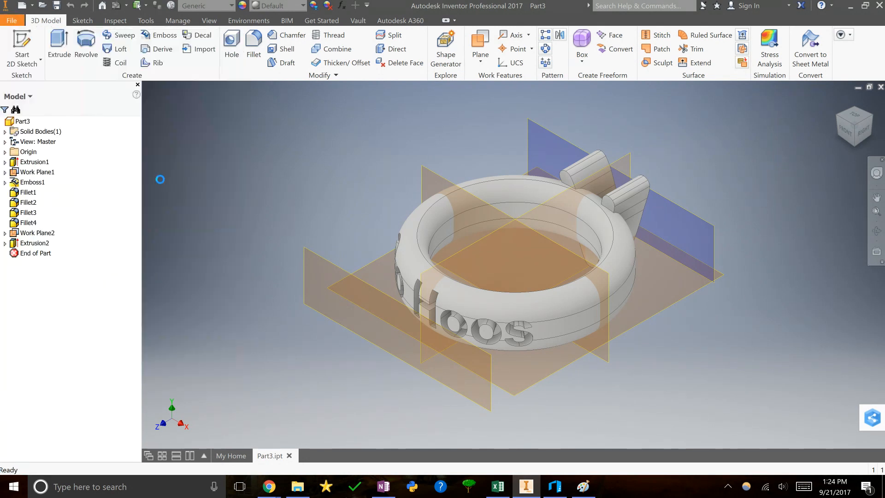
left_click(514, 332)
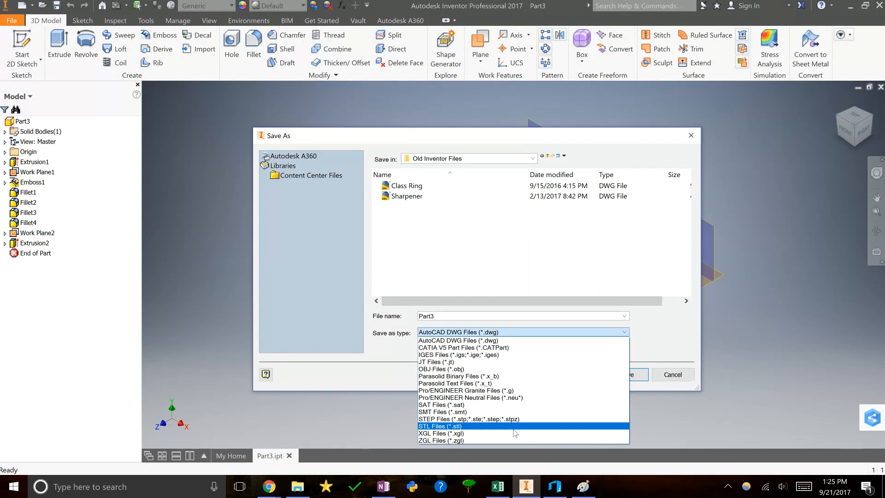
left_click(514, 426)
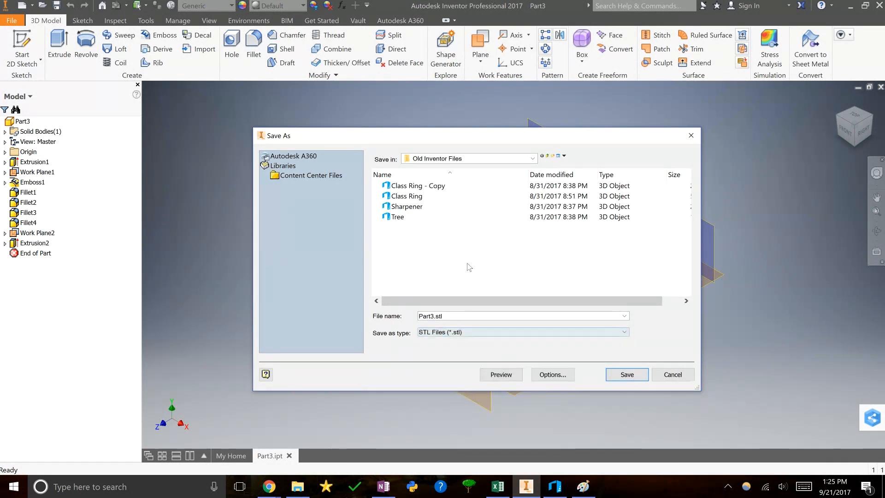
left_click(627, 375)
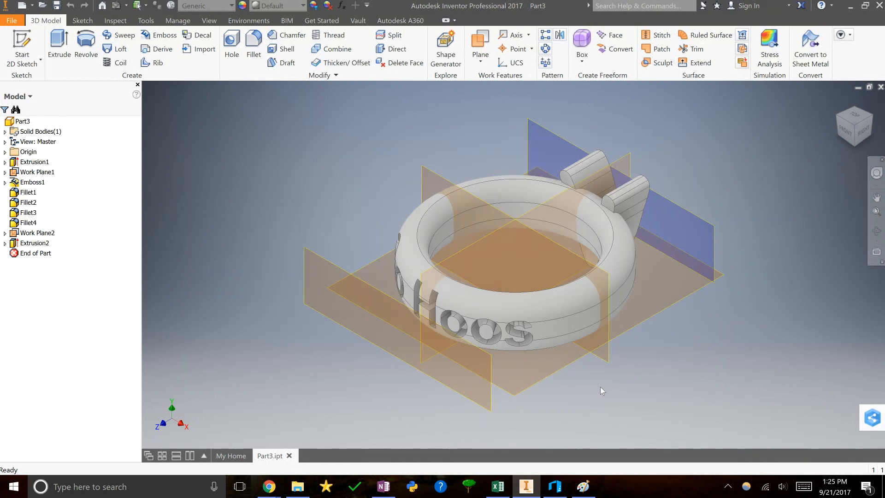
Open the exported Part3 3D object from the Old Inventor Files folder in 3D Builder.
left_click(297, 486)
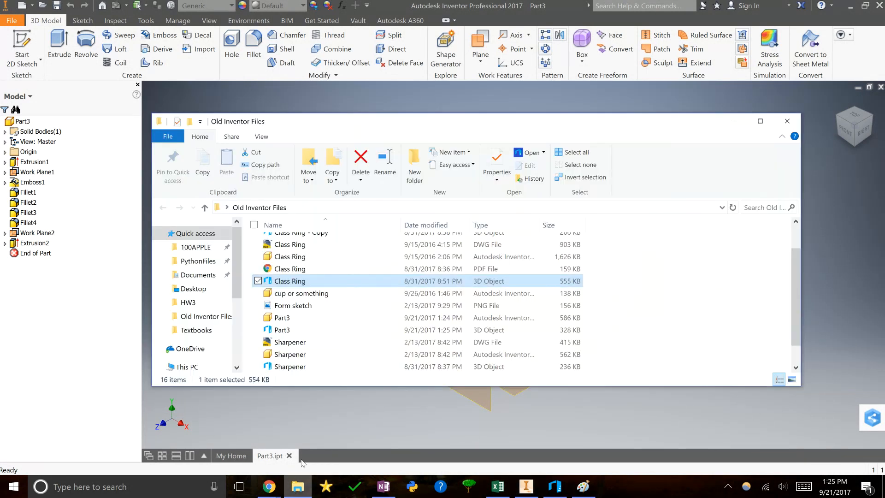
scroll(334, 304, "down", 1)
double_click(322, 306)
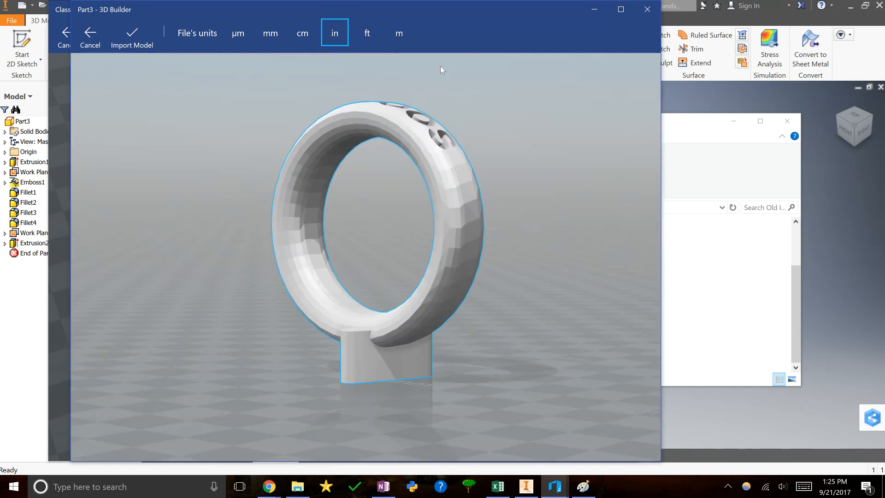
Examine the exported ring in 3D Builder from the front, the side and below, including its engraving and V.
left_click_drag(441, 66, 511, 240)
left_click_drag(552, 66, 376, 217)
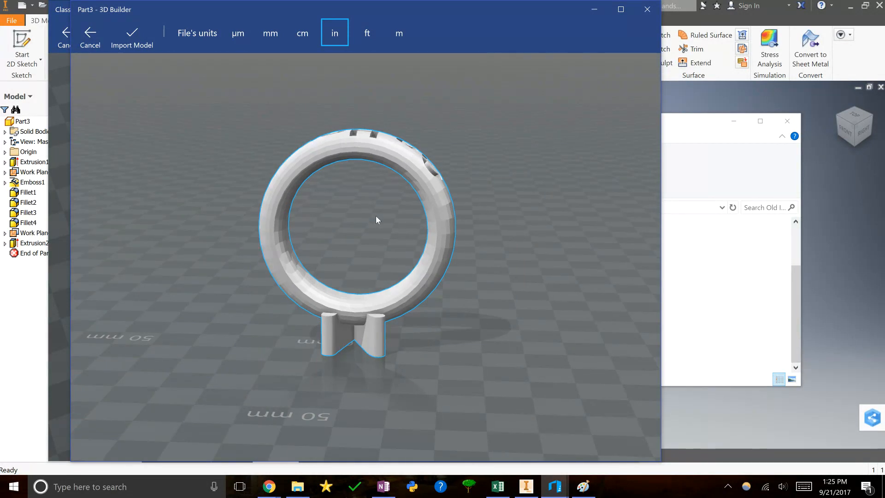
scroll(352, 209, "down", 2)
scroll(352, 209, "up", 5)
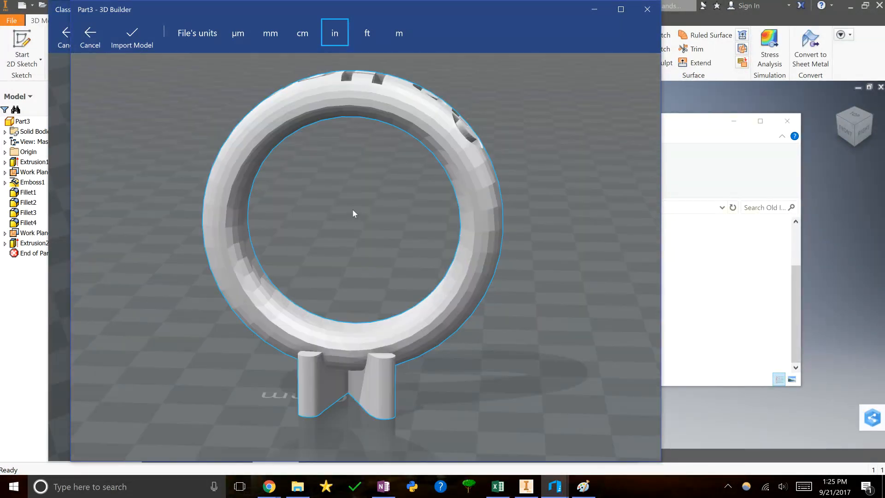
scroll(352, 208, "down", 3)
left_click_drag(351, 205, 473, 139)
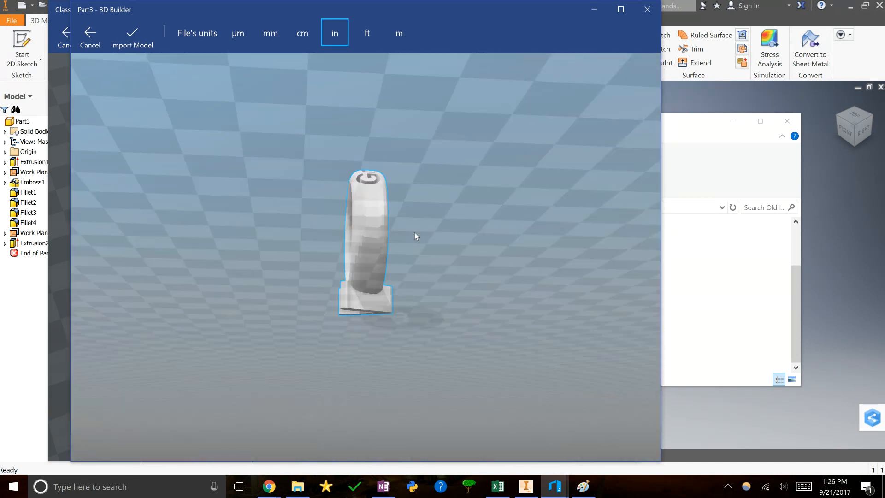
left_click_drag(414, 232, 483, 269)
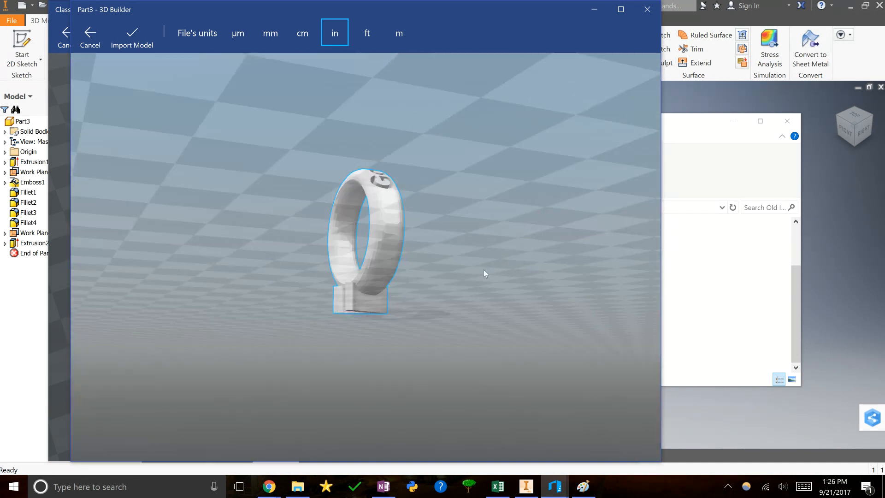
left_click_drag(579, 391, 473, 320)
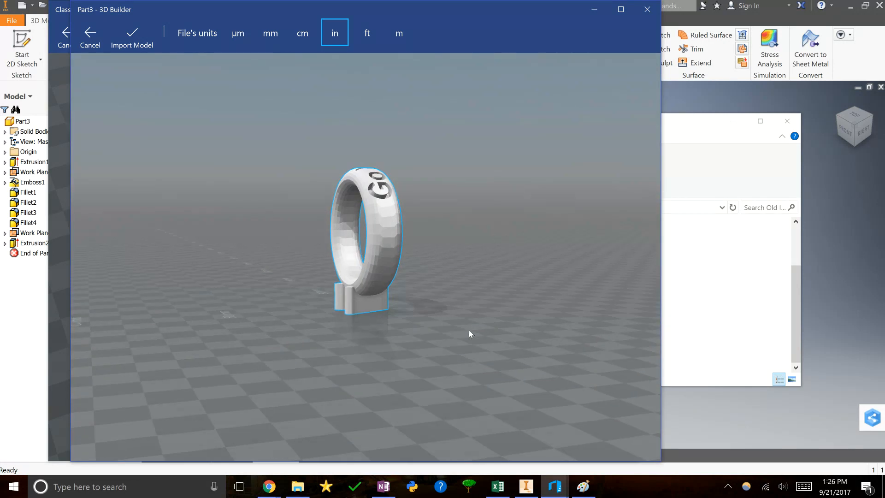
Switch back to Inventor and look over the original ring model, selecting its upper rounded face and the XY plane.
left_click(526, 486)
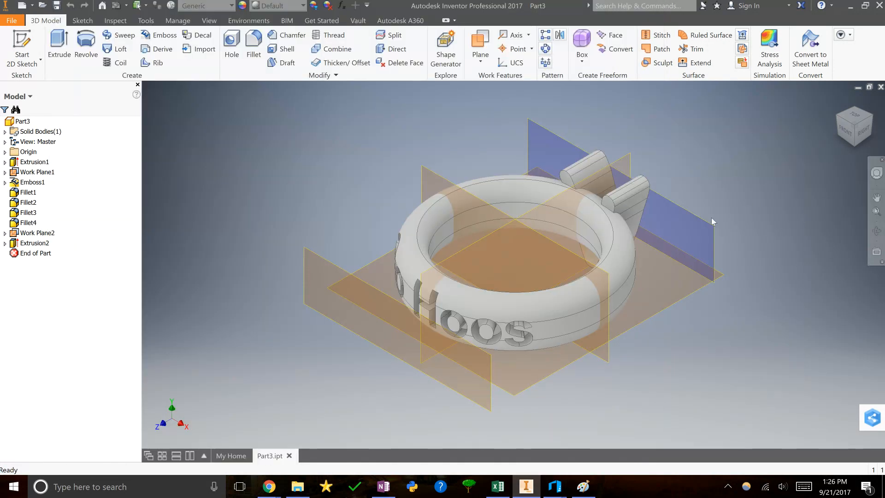
left_click(607, 283)
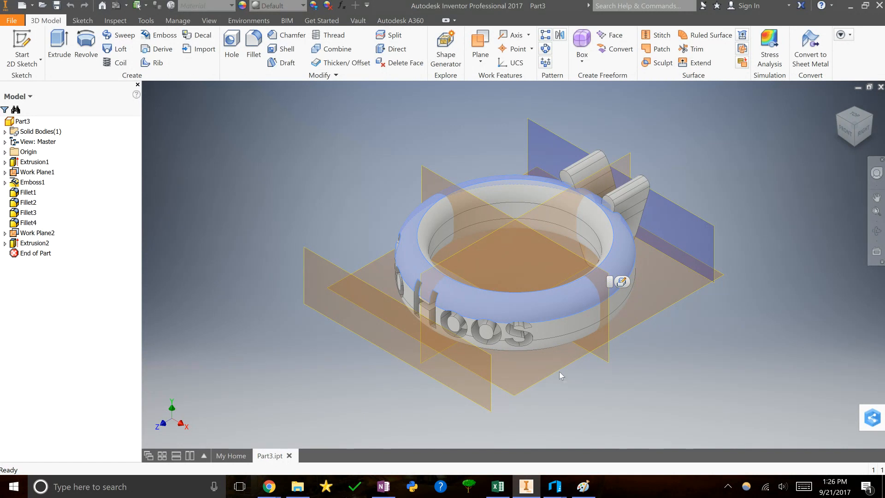
left_click(608, 353)
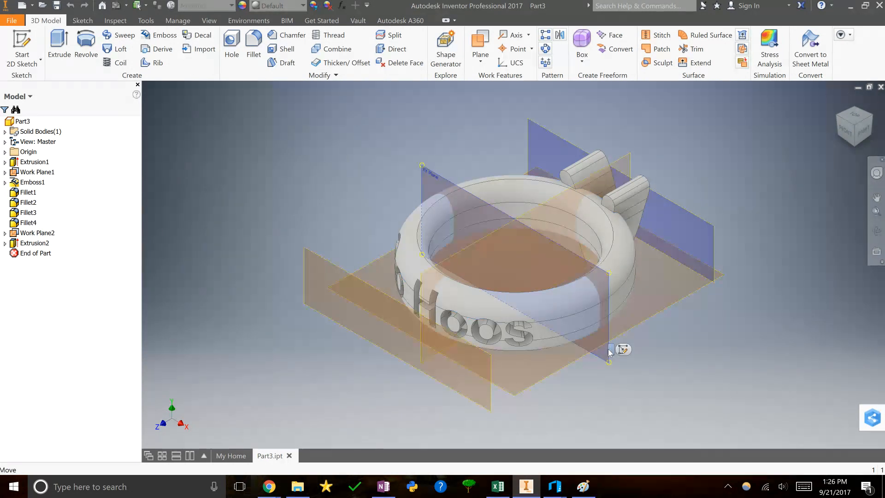
Inspect the exported ring's "Go Hoos" engraving and V in 3D Builder from several angles, and close the 3D Builder window.
key("alt+Tab")
key("alt+Tab")
key("alt+Tab")
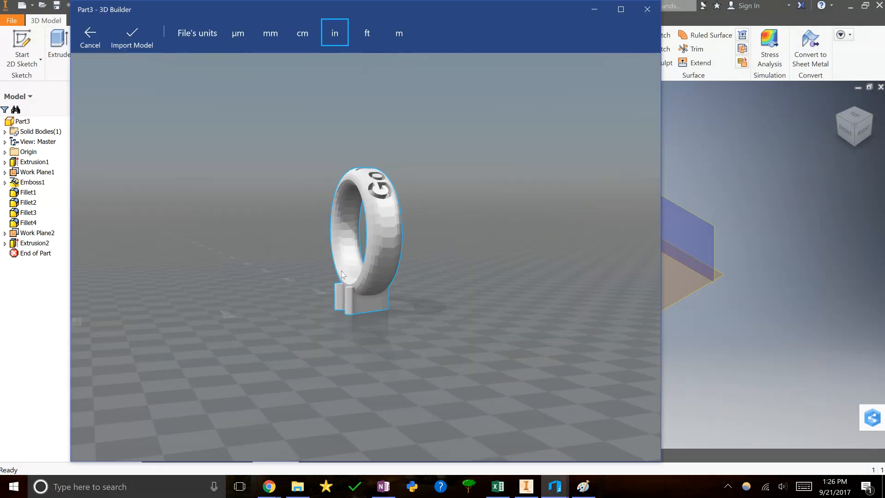
left_click_drag(375, 214, 448, 204)
left_click_drag(379, 239, 481, 54)
left_click_drag(394, 170, 371, 347)
left_click_drag(501, 212, 429, 247)
scroll(328, 233, "up", 3)
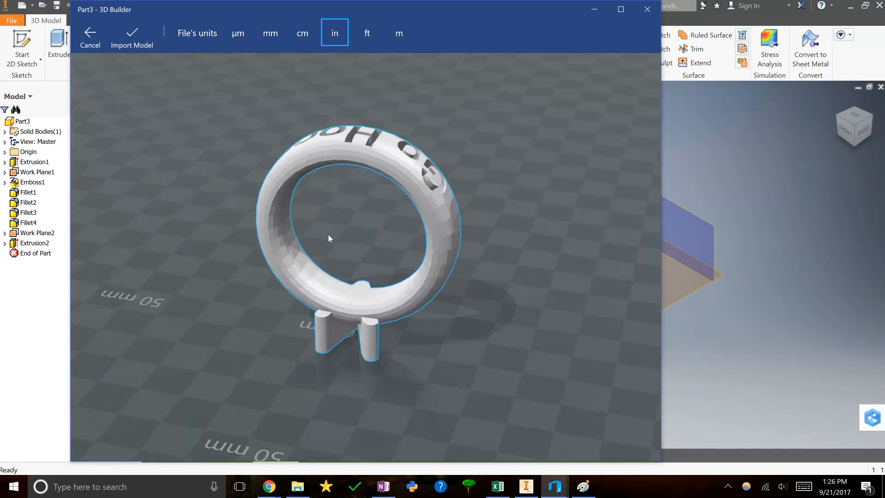
scroll(328, 235, "down", 2)
scroll(328, 235, "up", 5)
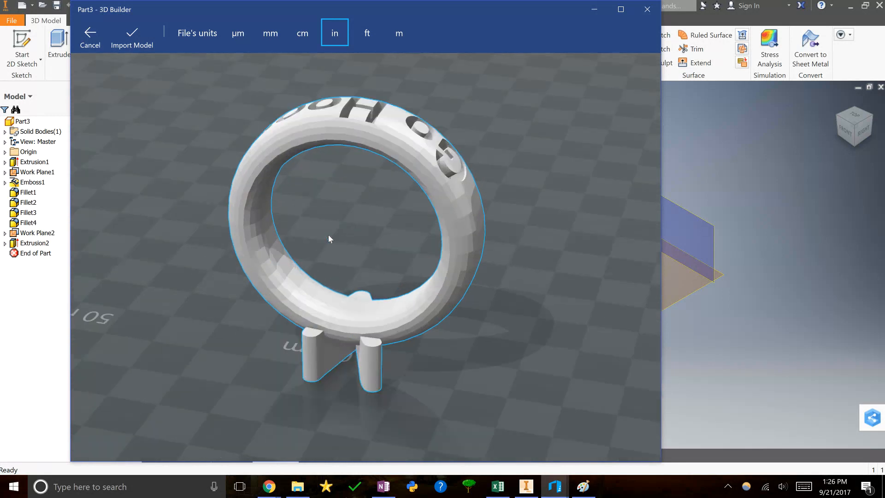
scroll(329, 240, "down", 4)
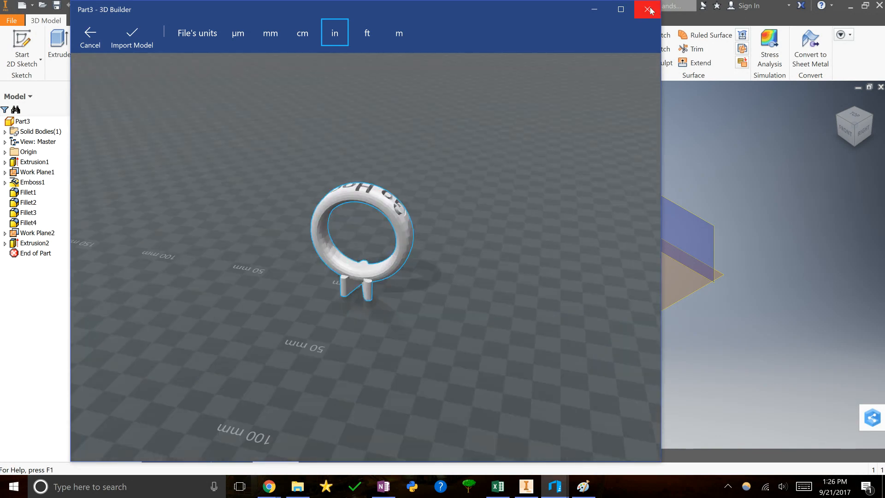
left_click(648, 9)
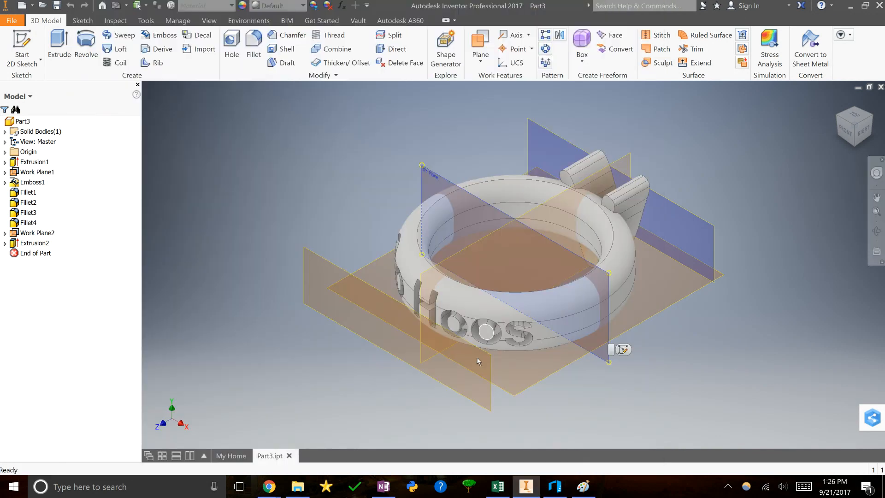
mouse_move(269, 486)
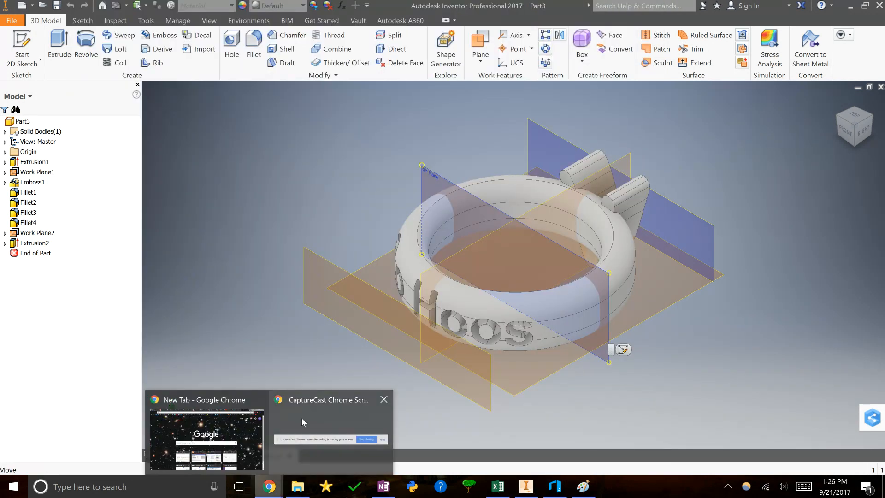